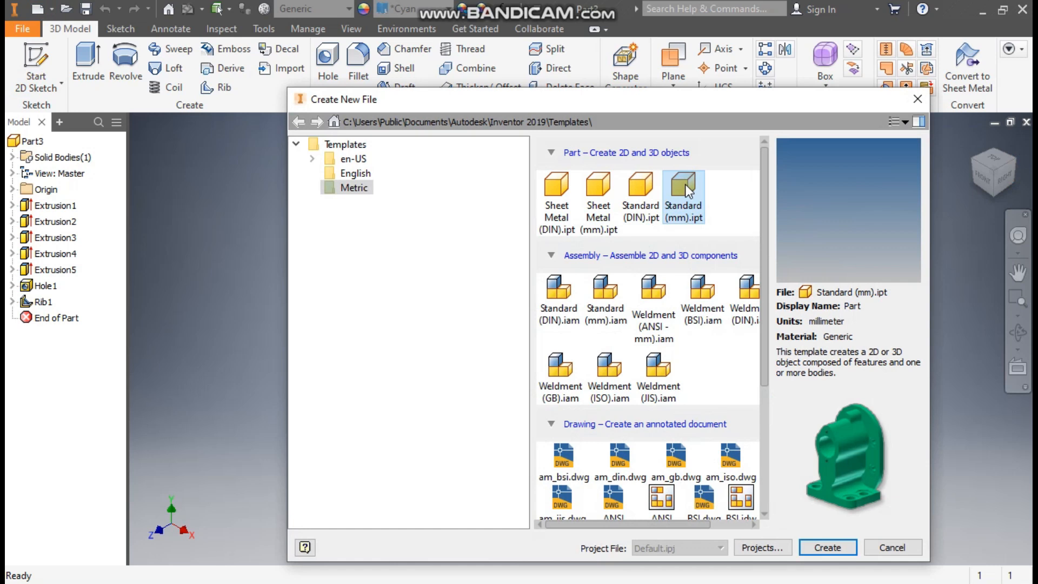
Step: Create a new part from the Standard (mm).ipt template and start a 2D sketch on the horizontal XZ plane
click(823, 549)
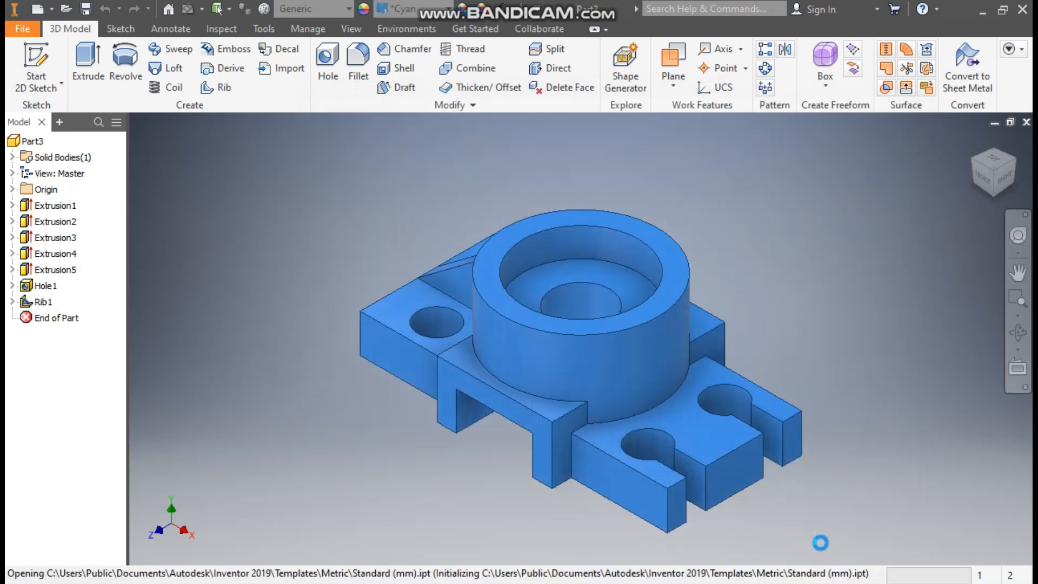
click(25, 53)
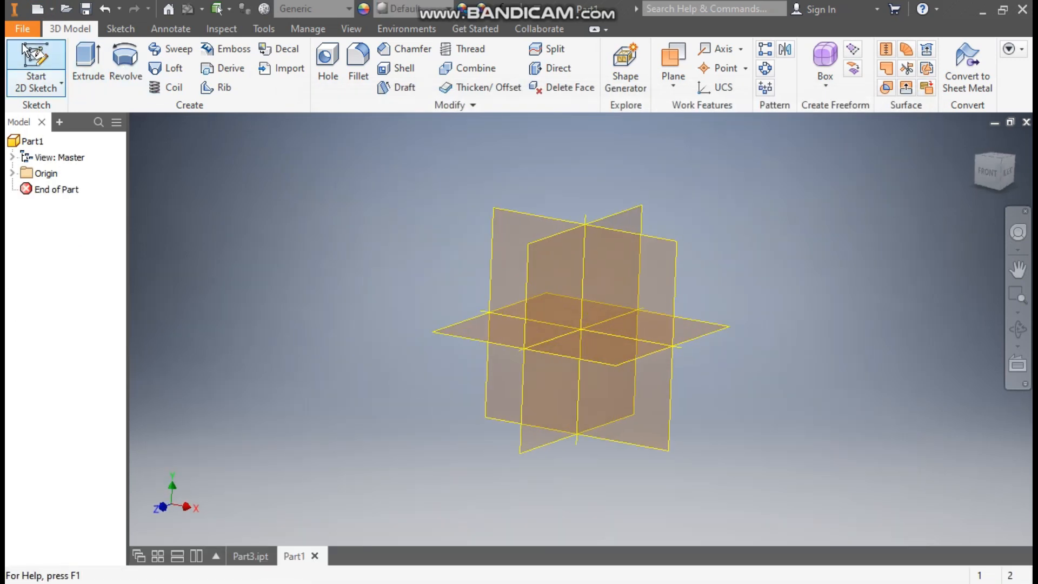
click(449, 324)
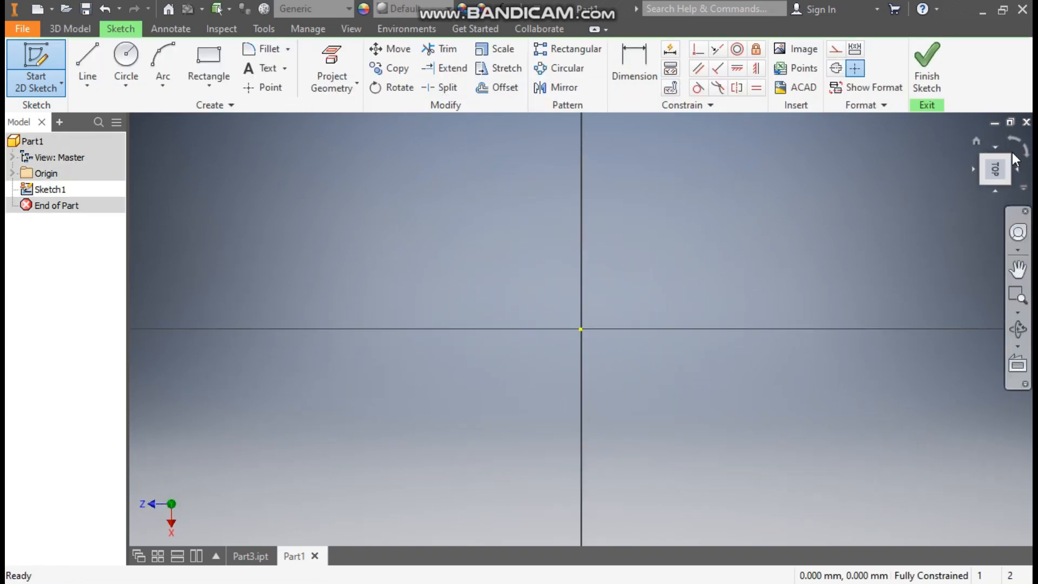
click(1014, 138)
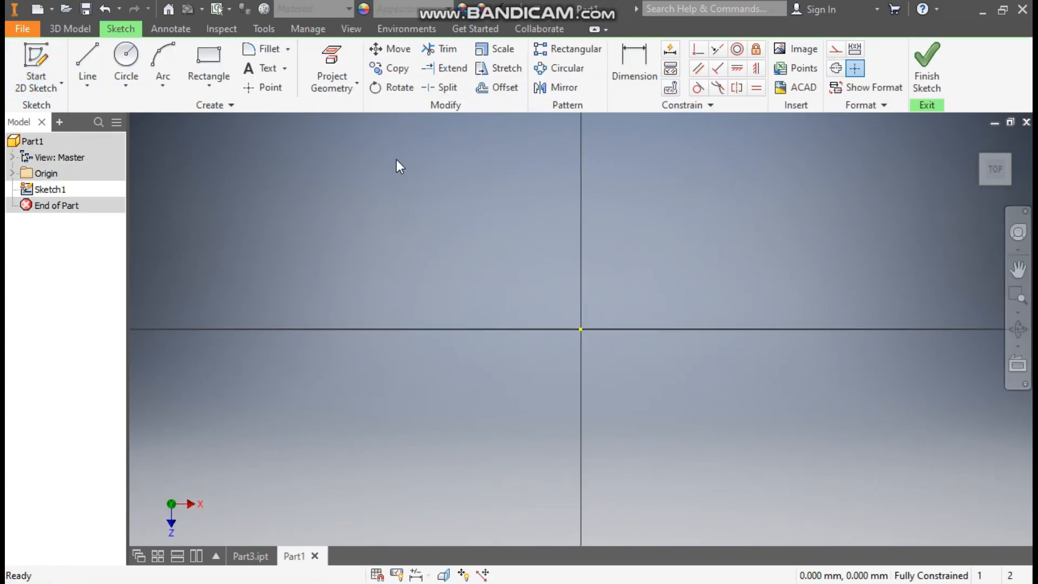
Step: Draw a two-point center rectangle about 391 mm wide and 204 mm high, centered on the sketch origin
click(209, 83)
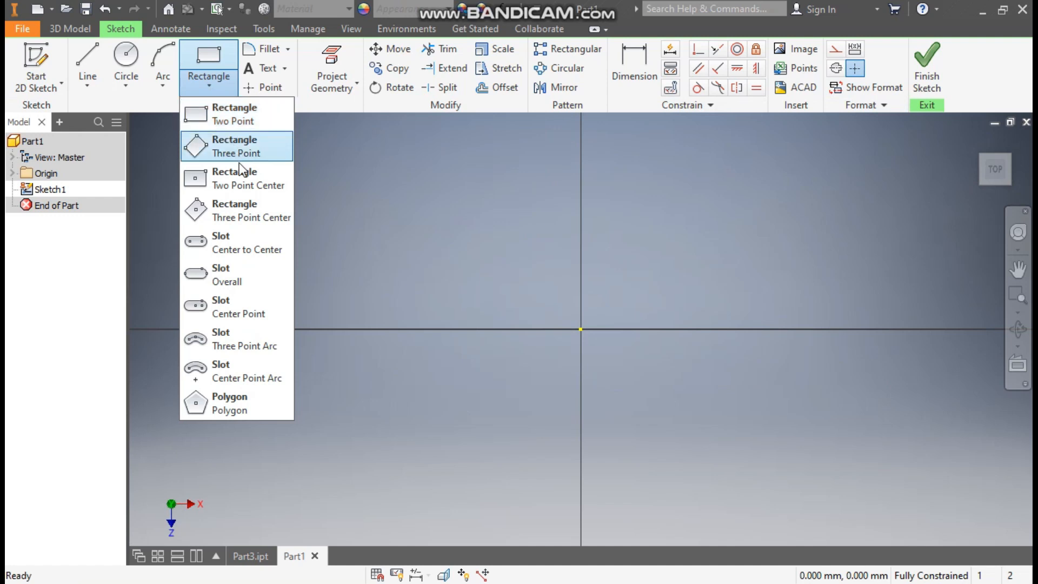
click(242, 174)
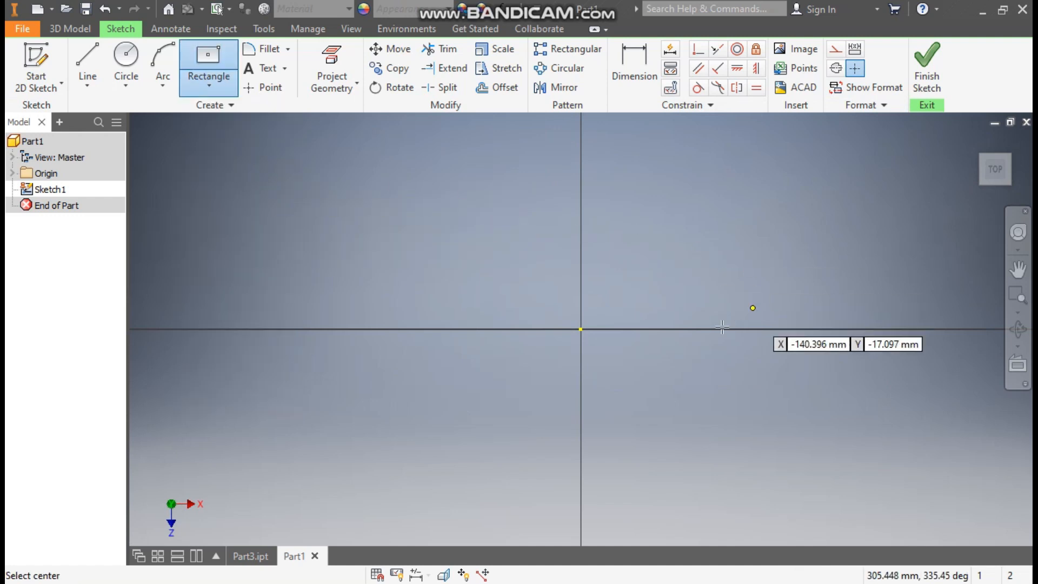
click(581, 328)
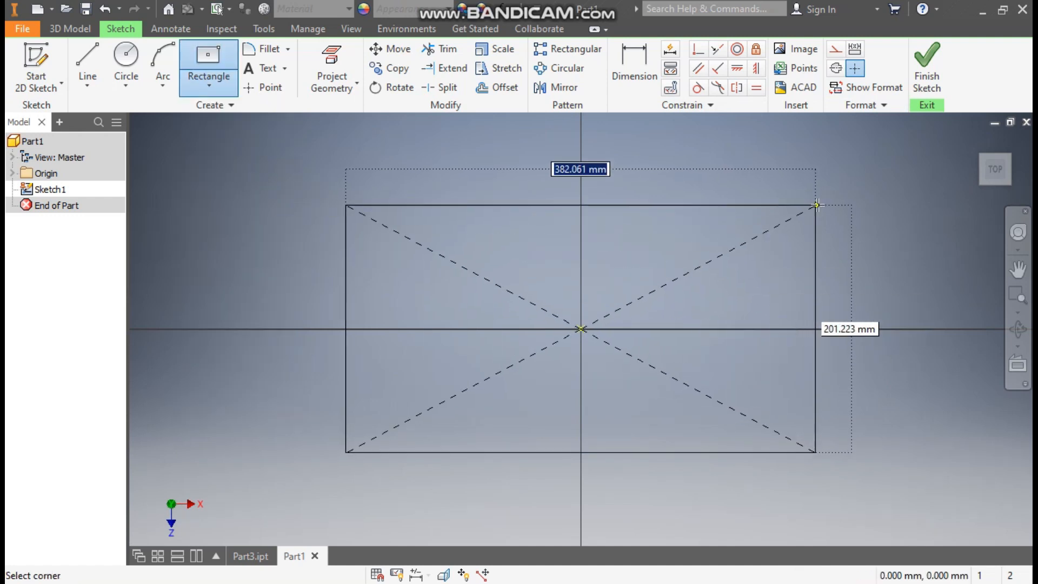
click(819, 205)
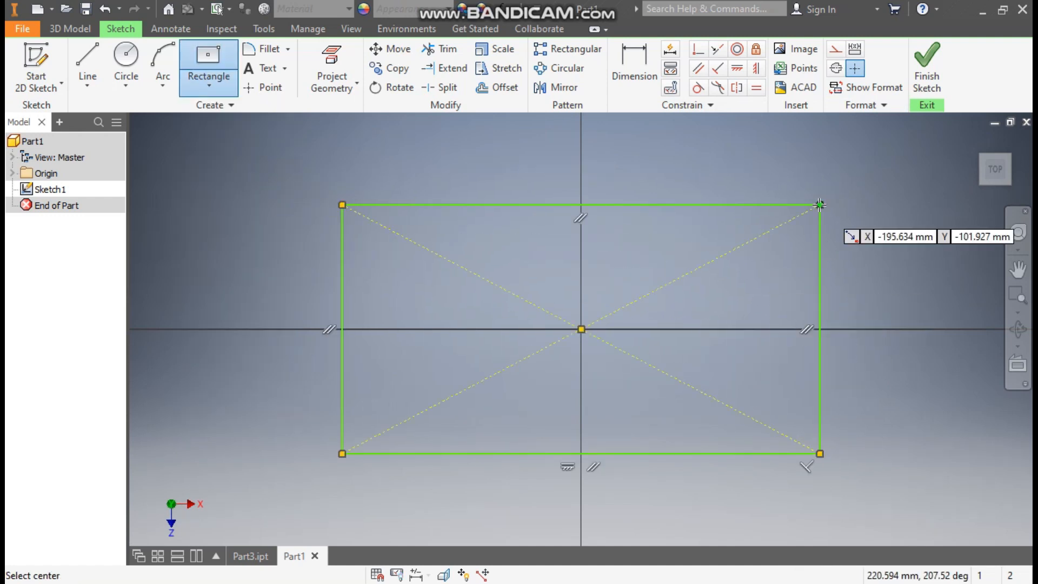
Step: Dimension the center rectangle to 160 mm wide and 70 mm high
click(638, 70)
click(623, 203)
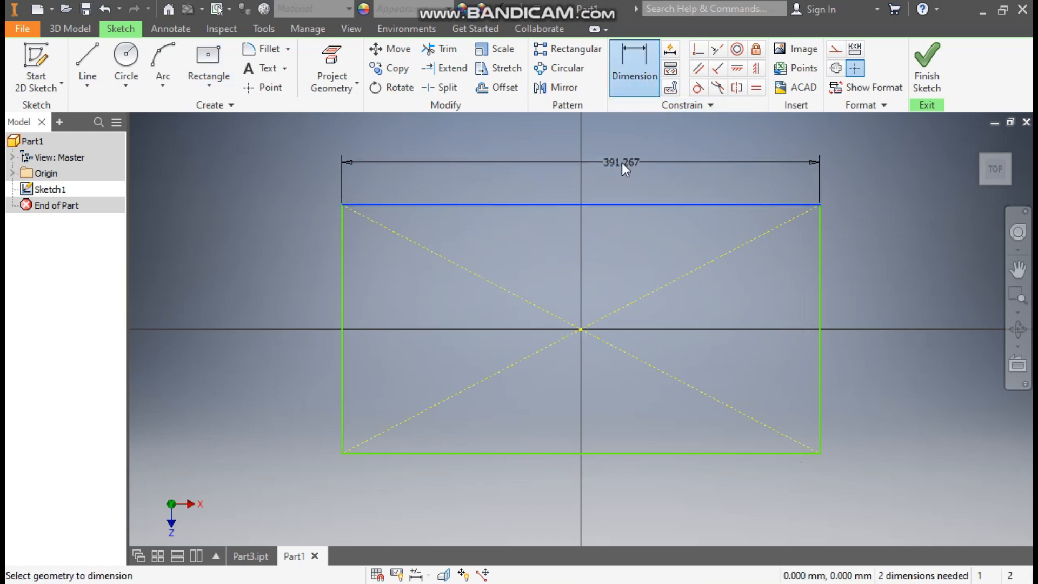
click(621, 164)
text(160)
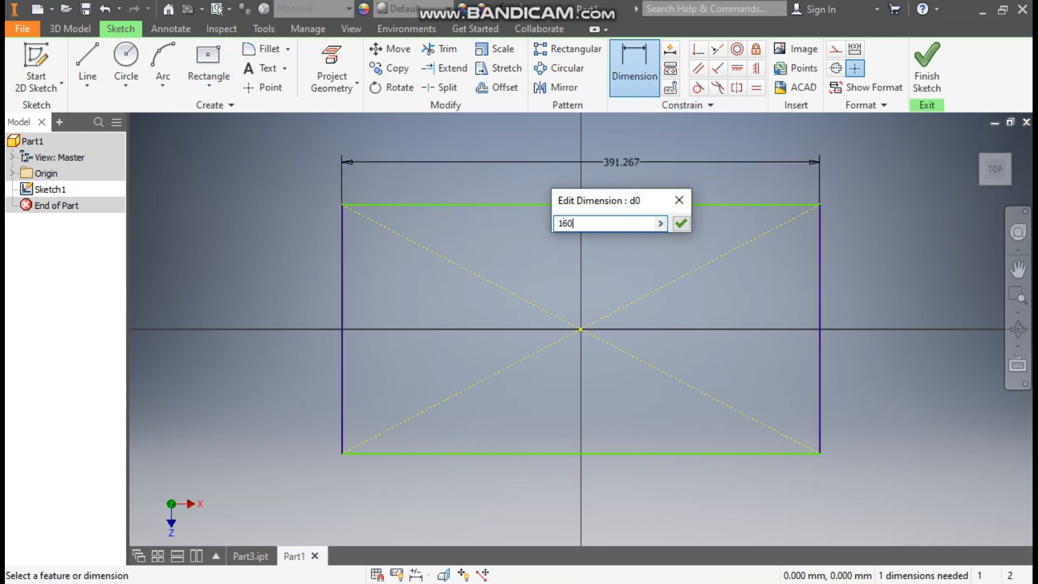
key(Return)
click(679, 310)
click(740, 313)
text(70)
key(Return)
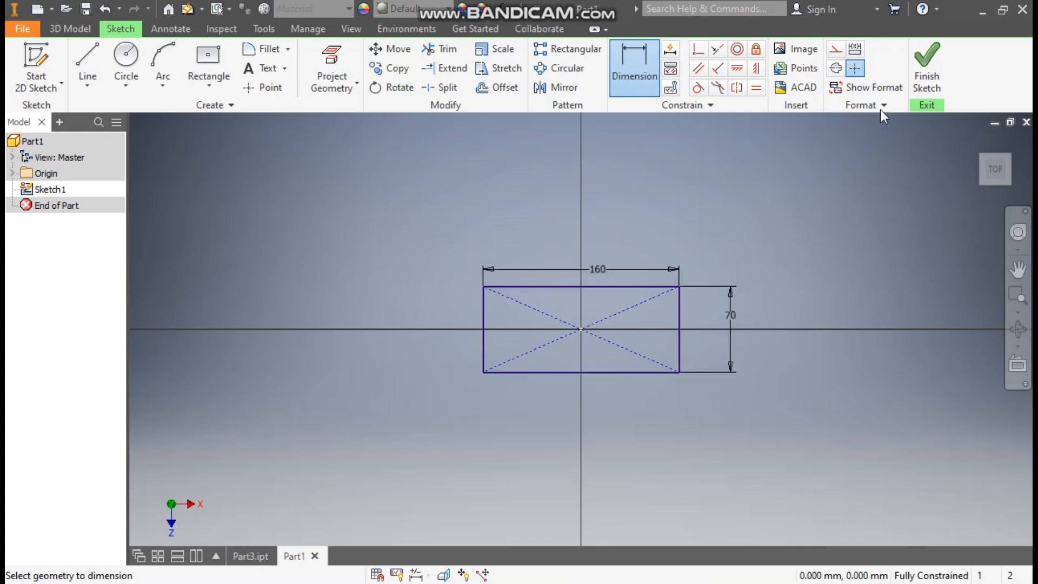
Step: Finish the sketch and extrude the rectangle upward 20 mm as a solid base plate
click(927, 67)
scroll(738, 318, up, 5)
middle_drag(709, 326, 597, 326)
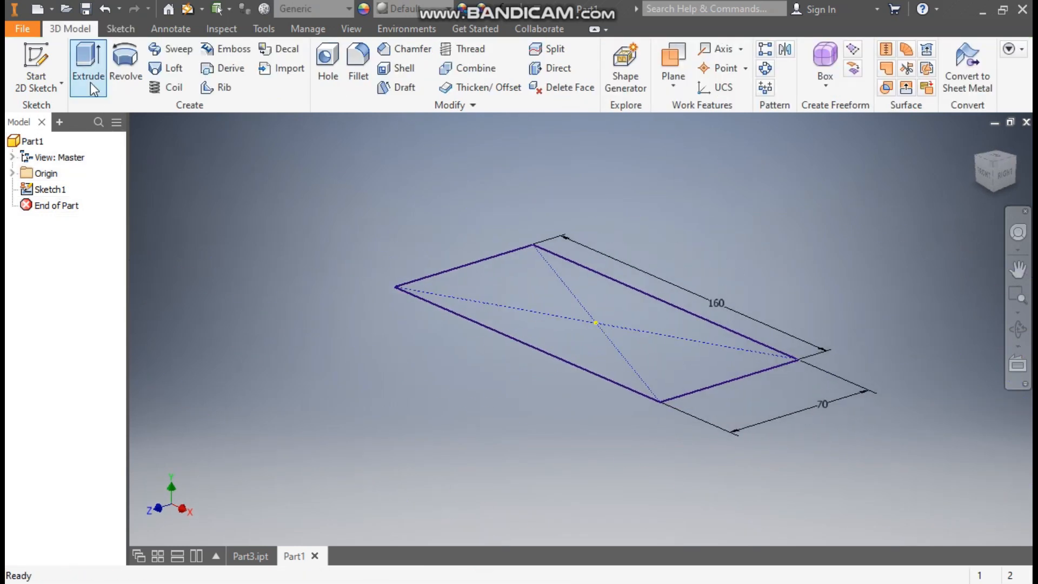
click(83, 59)
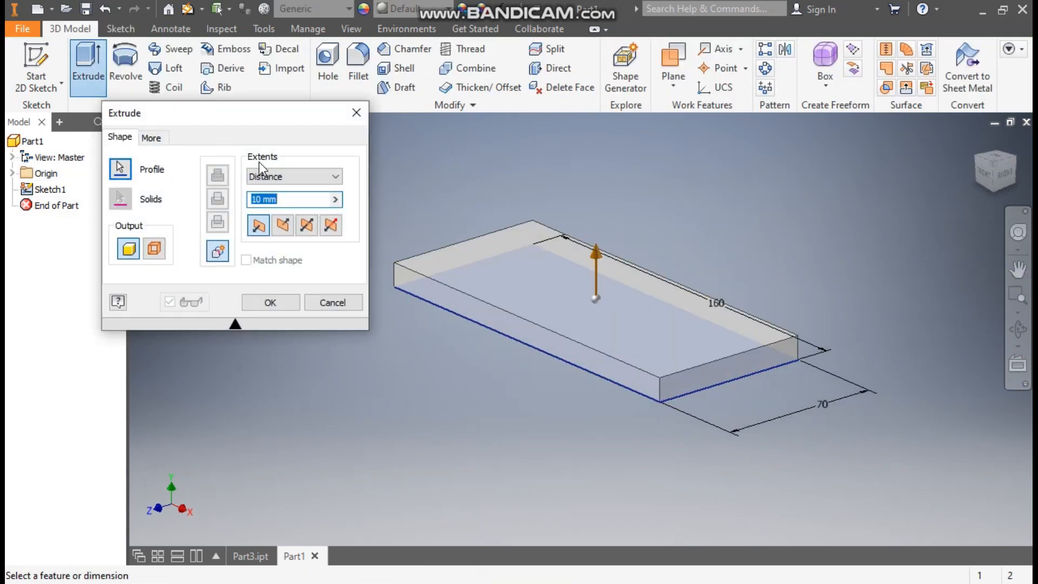
text(20)
click(262, 302)
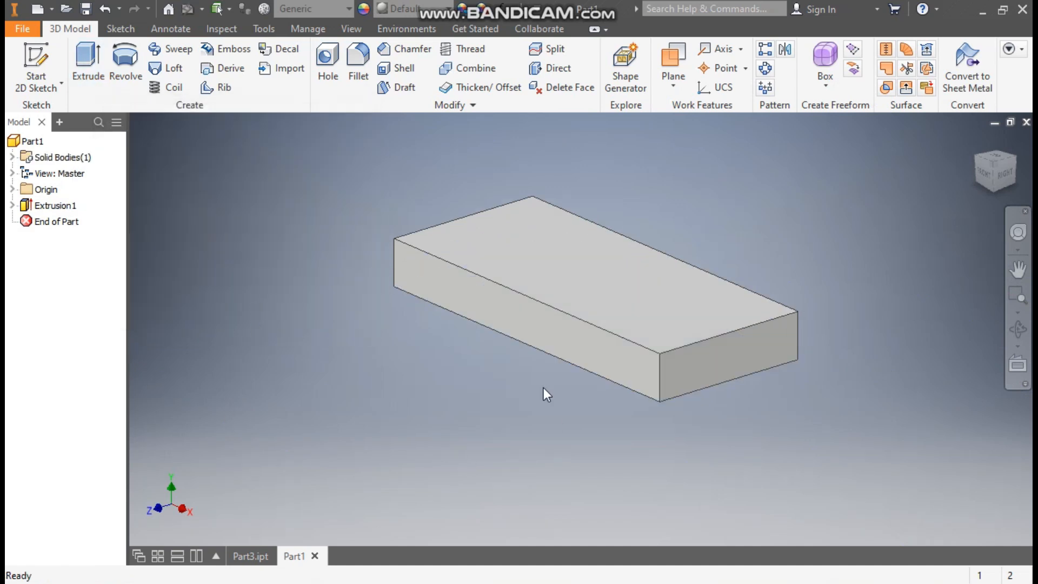
Step: Start a sketch on the XY origin plane and draw a two-point rectangle about 38 mm high, rising from the plate's bottom edge
click(12, 189)
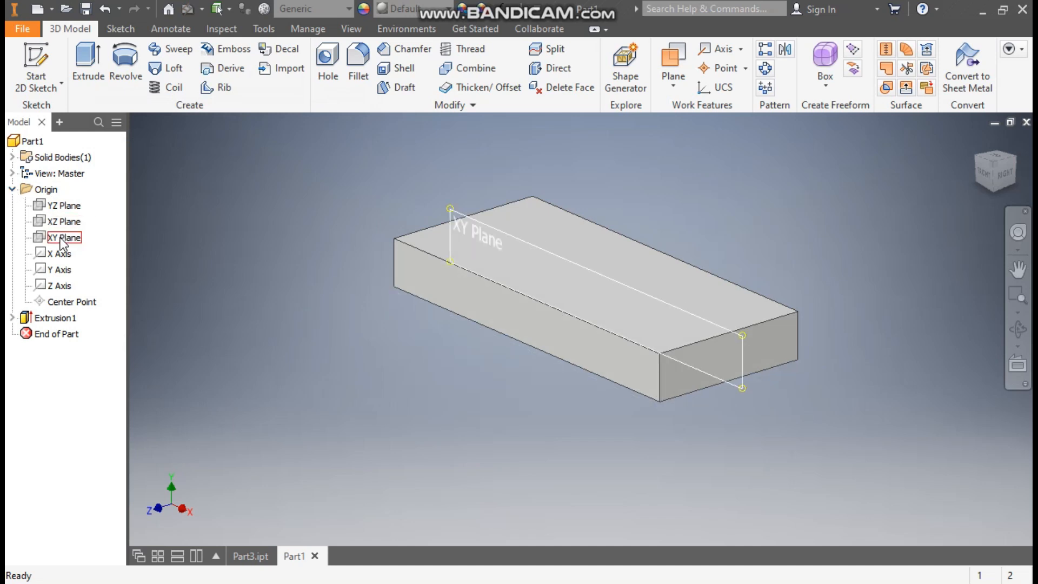
click(61, 239)
click(613, 283)
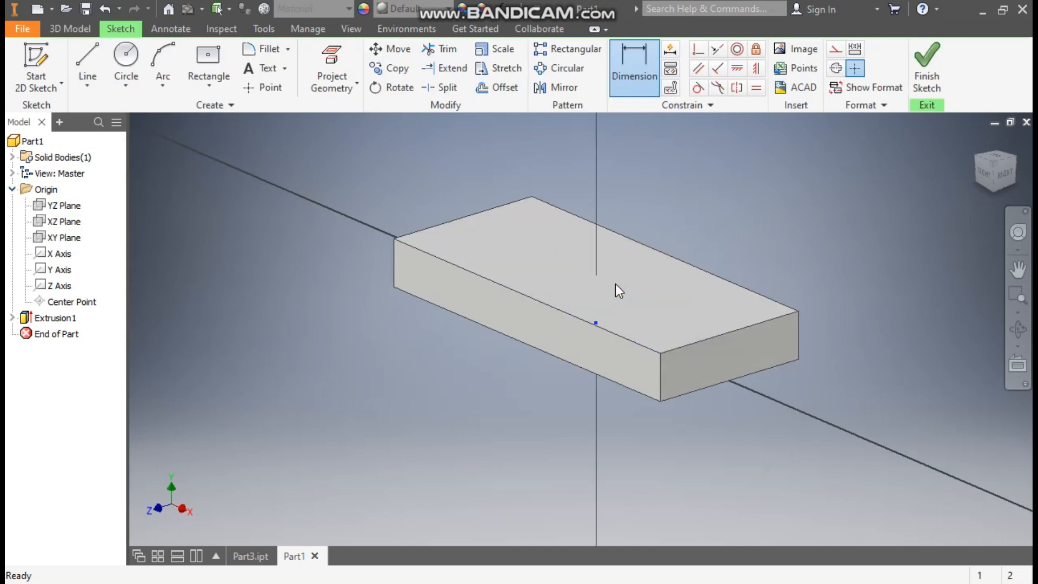
click(199, 90)
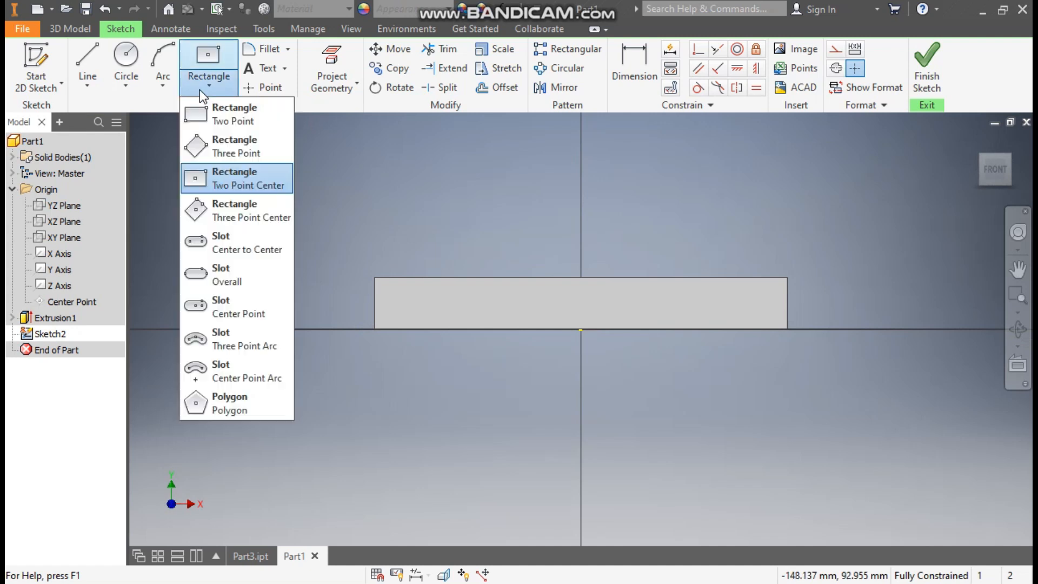
click(231, 114)
click(507, 328)
click(692, 230)
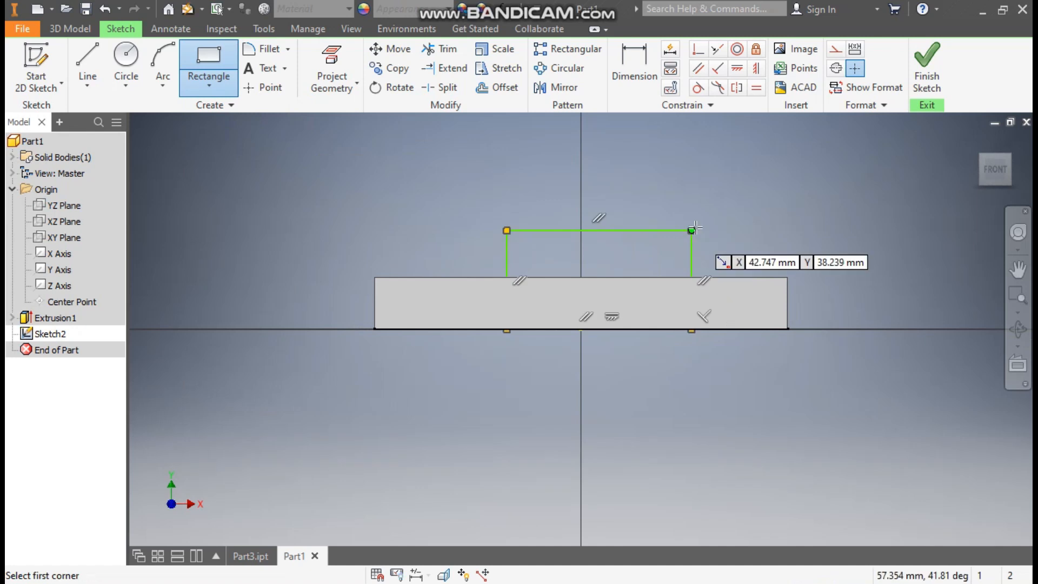
Step: Dimension the new rectangle to 30 mm high and 60 mm wide
click(632, 69)
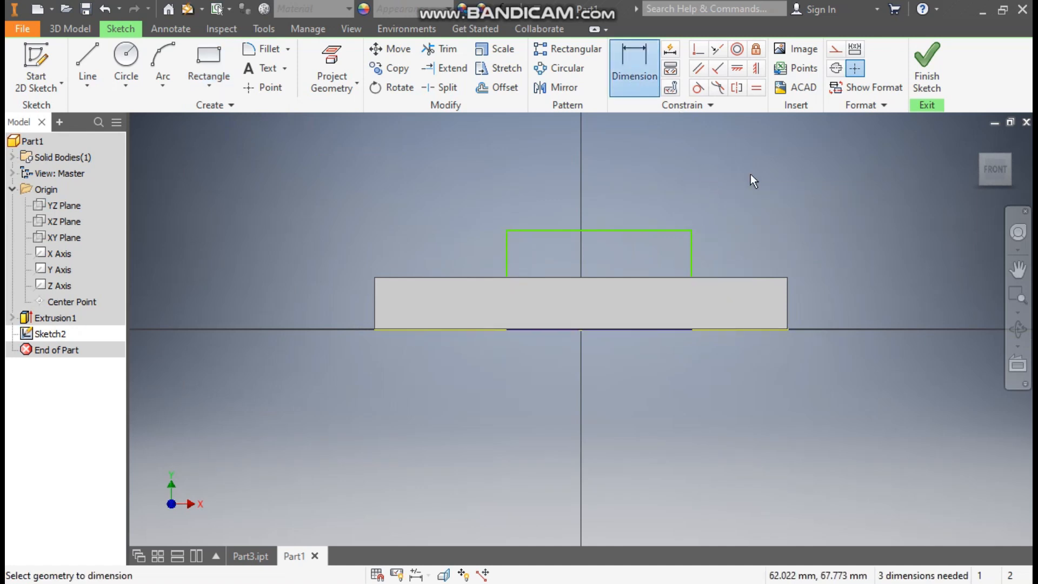
click(694, 250)
click(724, 258)
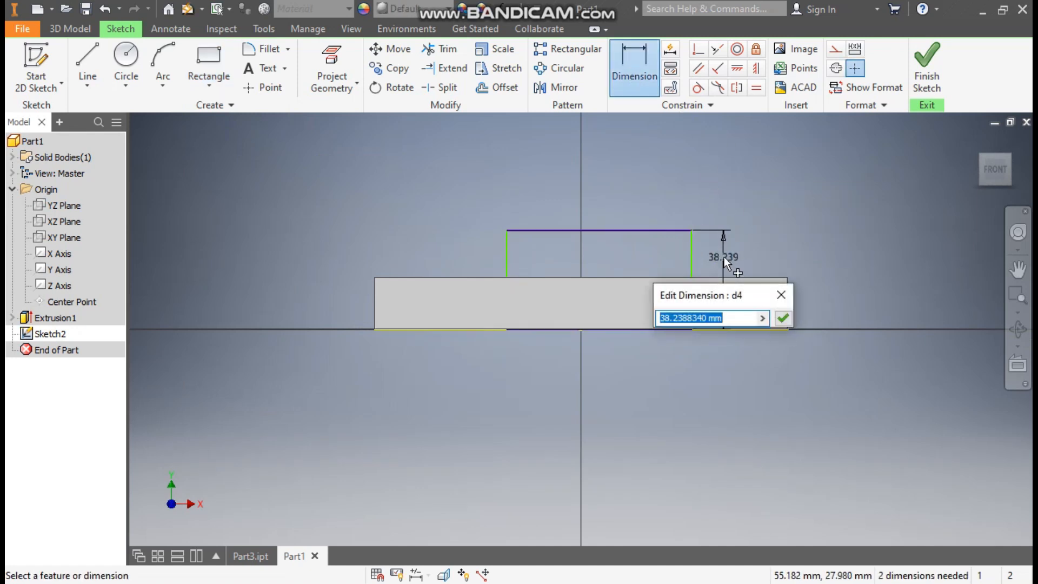
text(30)
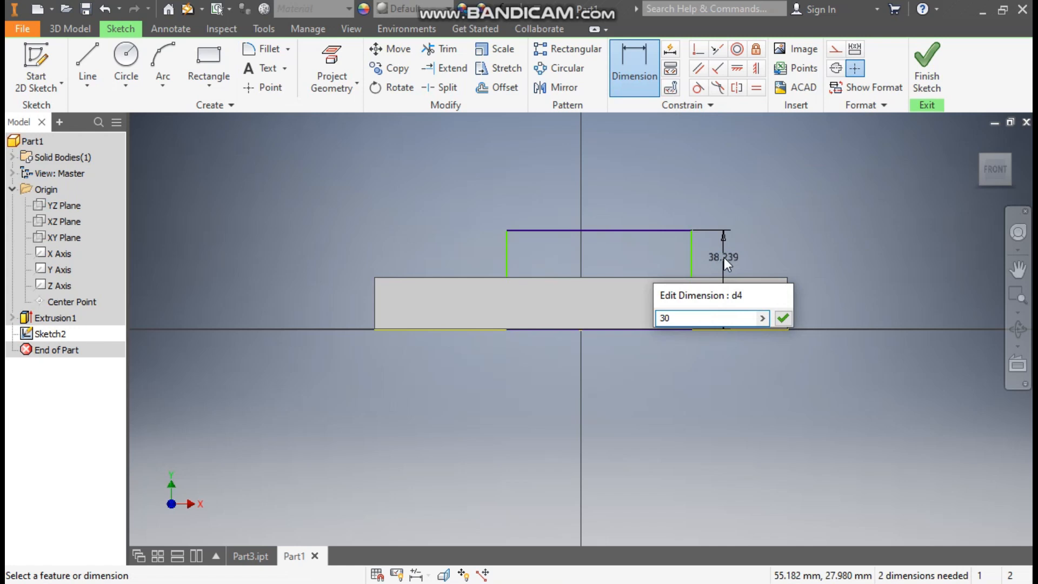
key(Return)
click(635, 252)
click(622, 214)
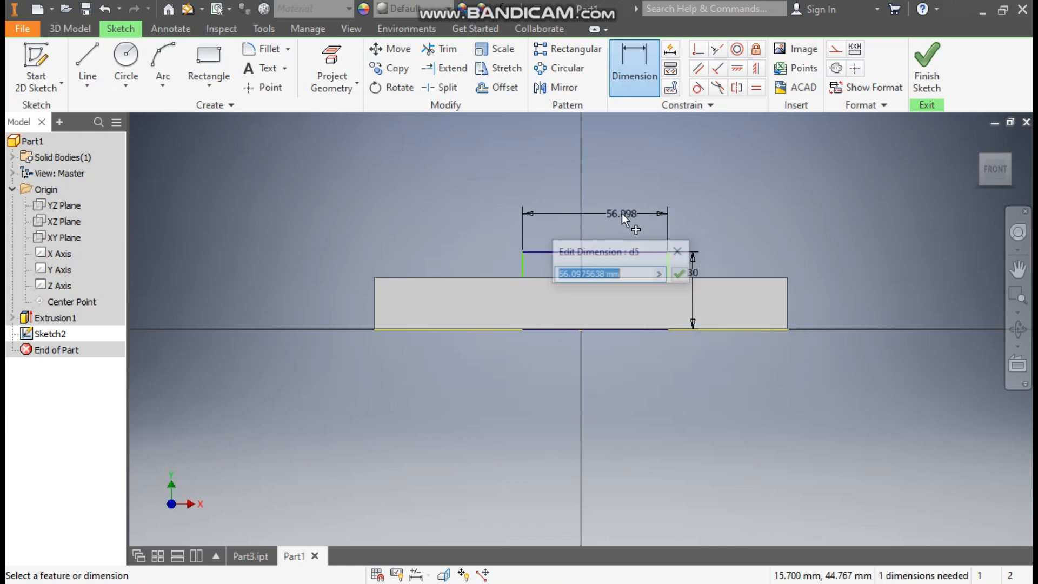
text(60)
key(Return)
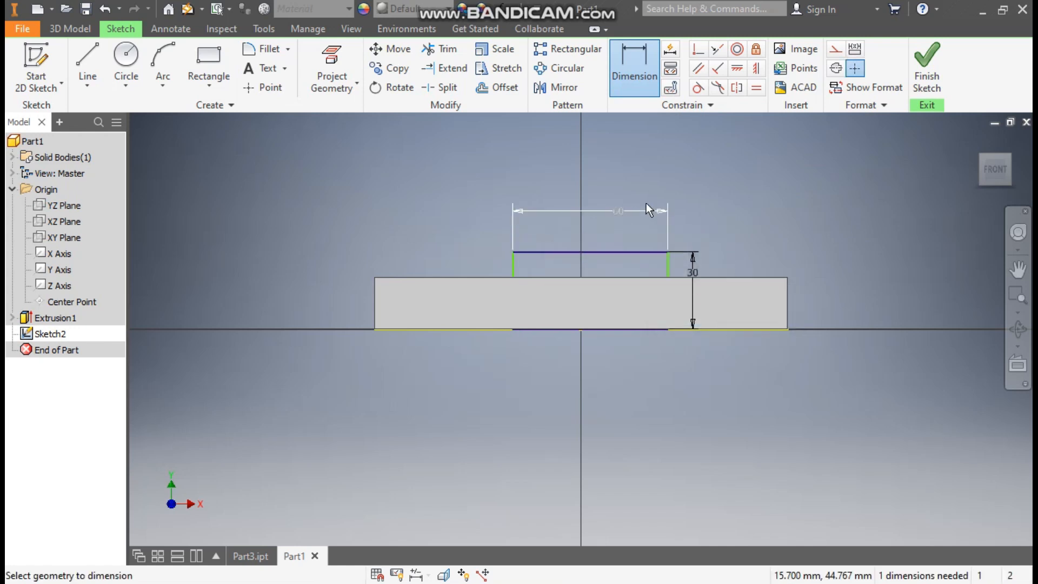
Step: Apply a vertical constraint between the midpoint of the rectangle's top edge and the sketch origin to center it
click(757, 69)
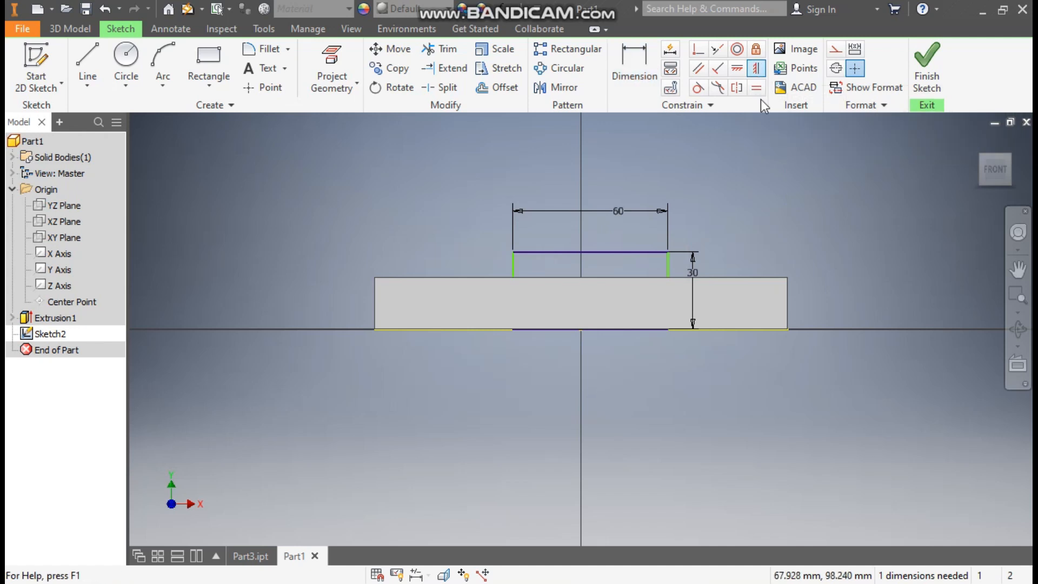
click(590, 252)
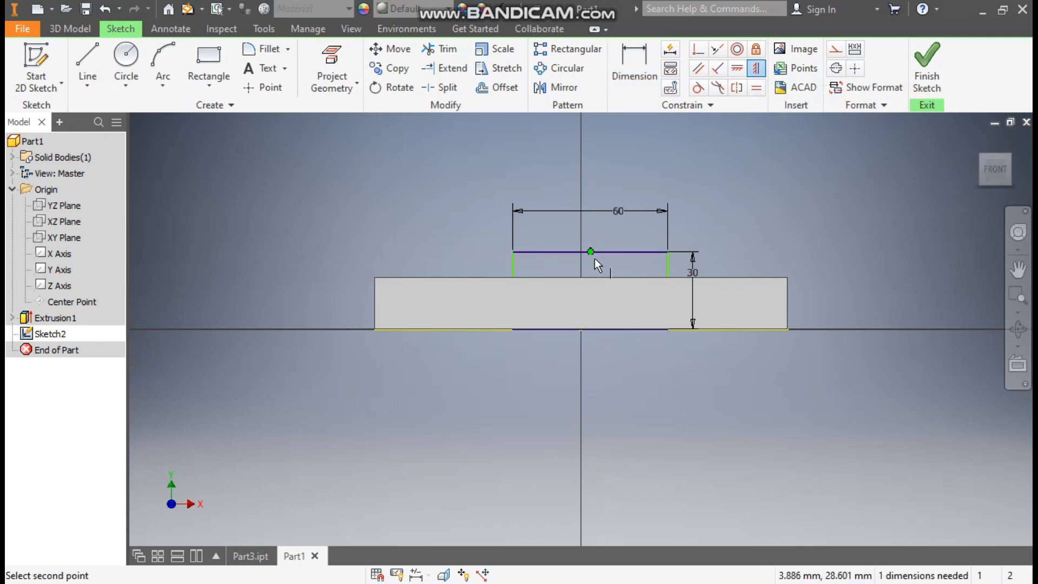
click(581, 332)
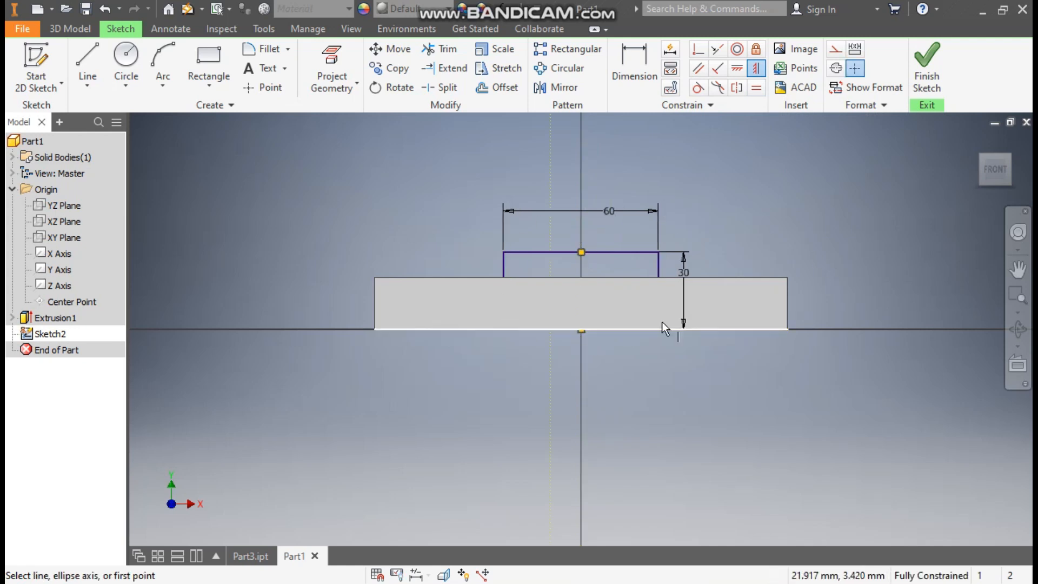
Step: Finish the sketch and extrude the rectangle symmetrically by a total of 90 mm, joined to the base plate
click(928, 65)
click(87, 59)
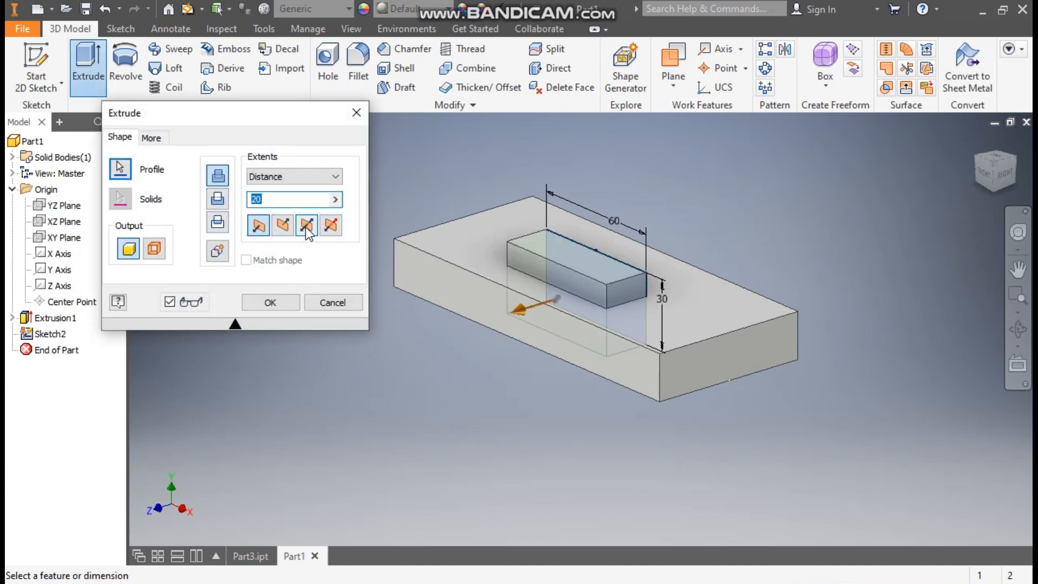
click(306, 227)
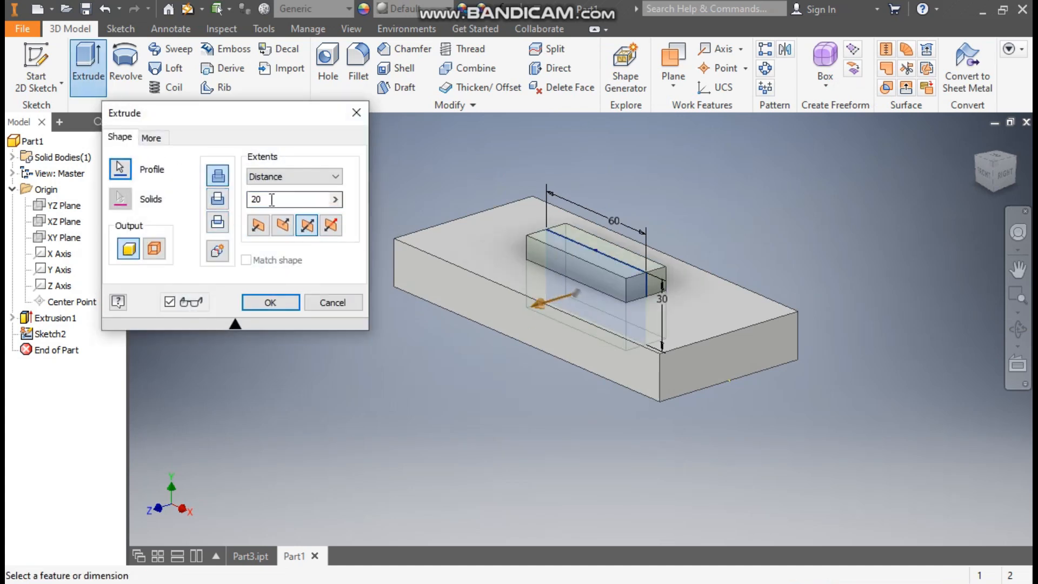
text(90)
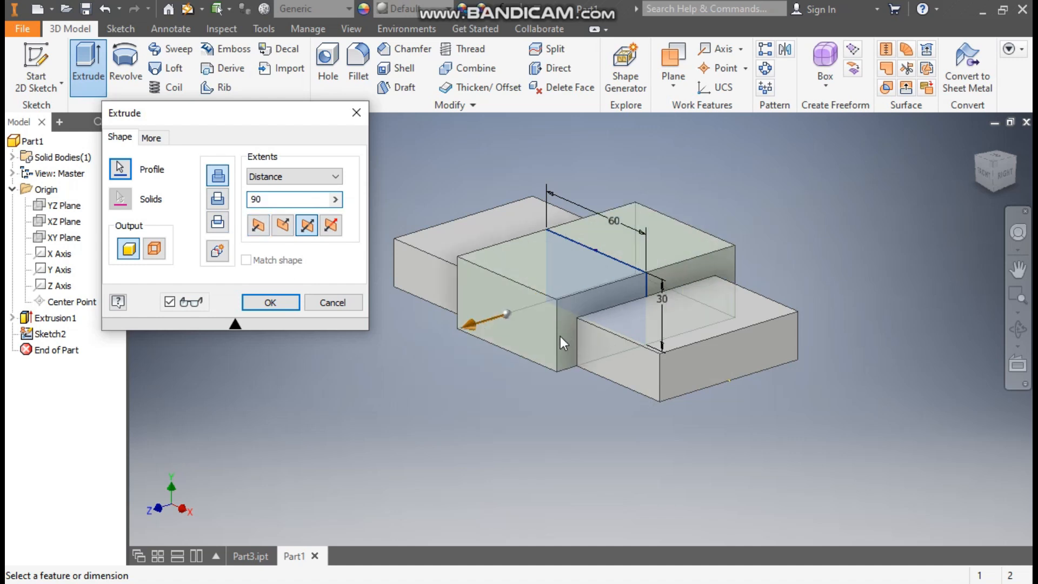
click(280, 306)
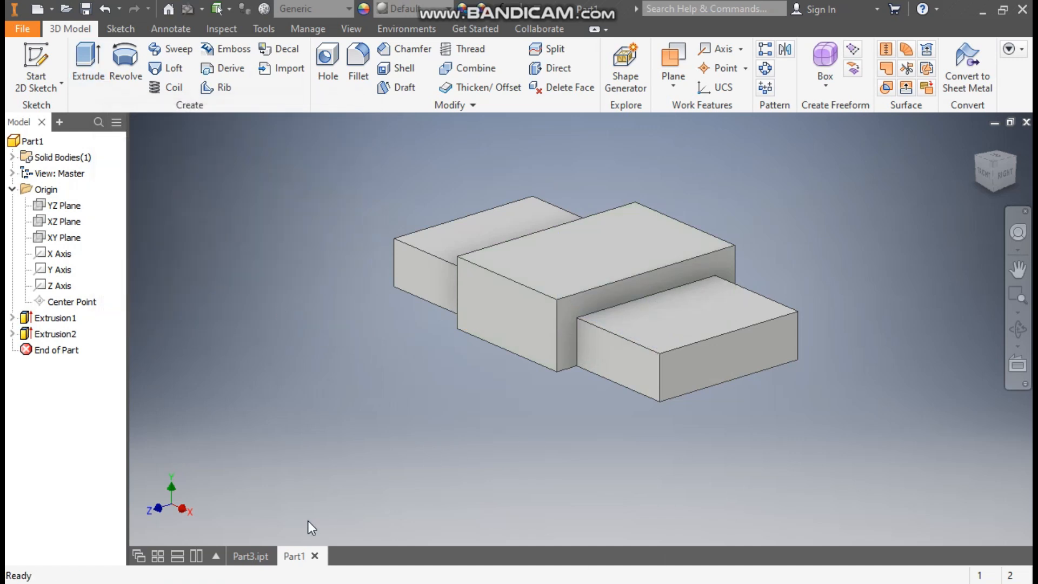
Step: Check the finished Part3.ipt, return to Part1 and start a sketch on the front face of the raised center block
click(246, 555)
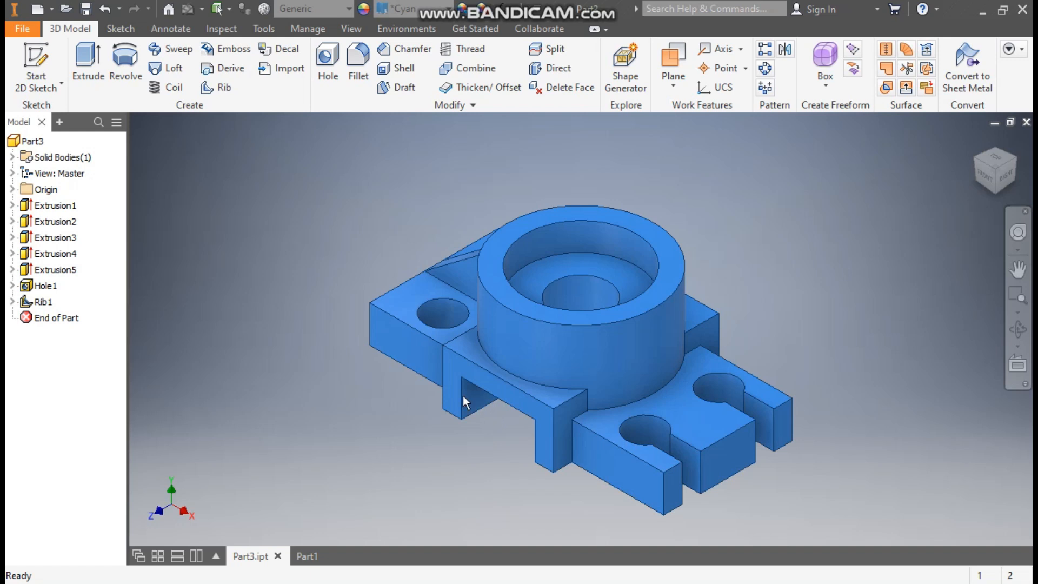
click(307, 556)
click(508, 292)
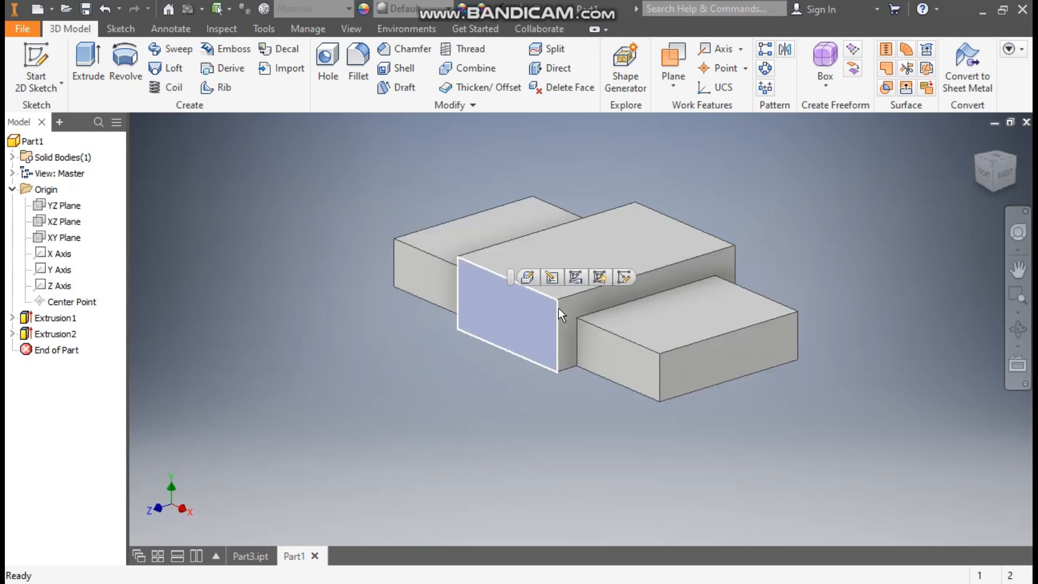
click(623, 277)
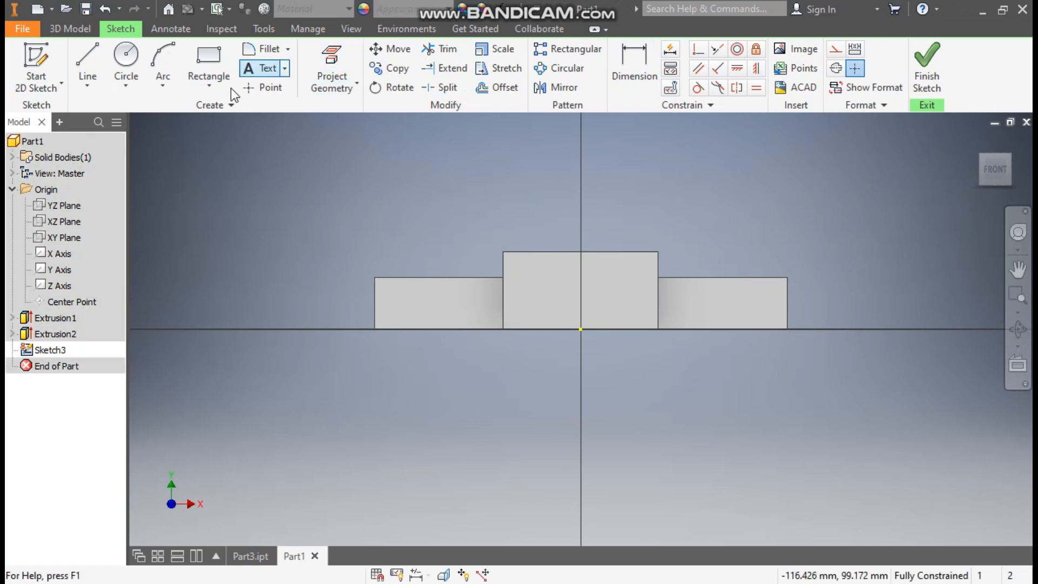
Step: Draw a two-point rectangle about 45 mm wide and 21 mm high, rising from the bottom edge of the block's front face
click(208, 83)
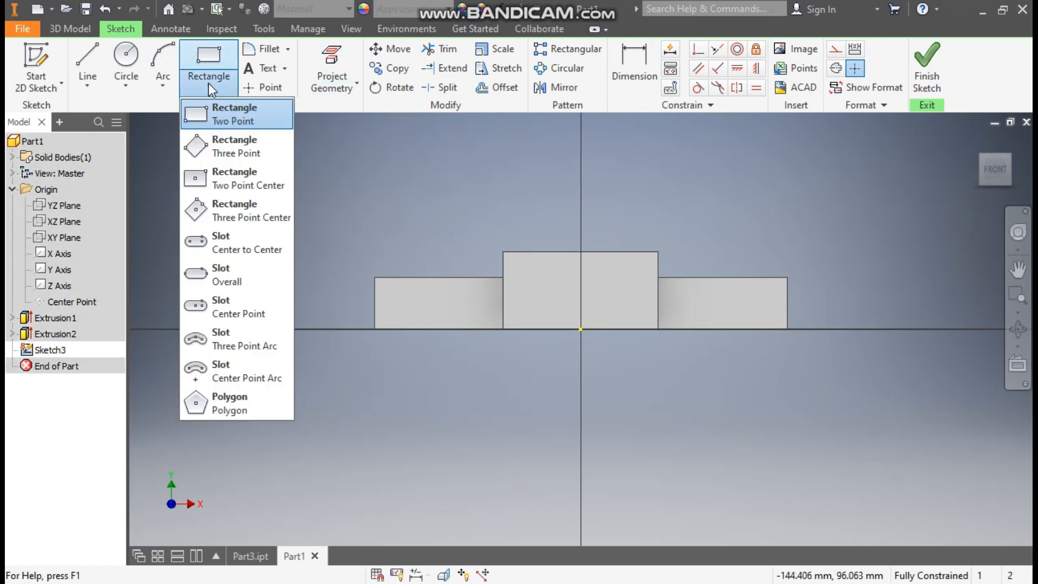
click(211, 111)
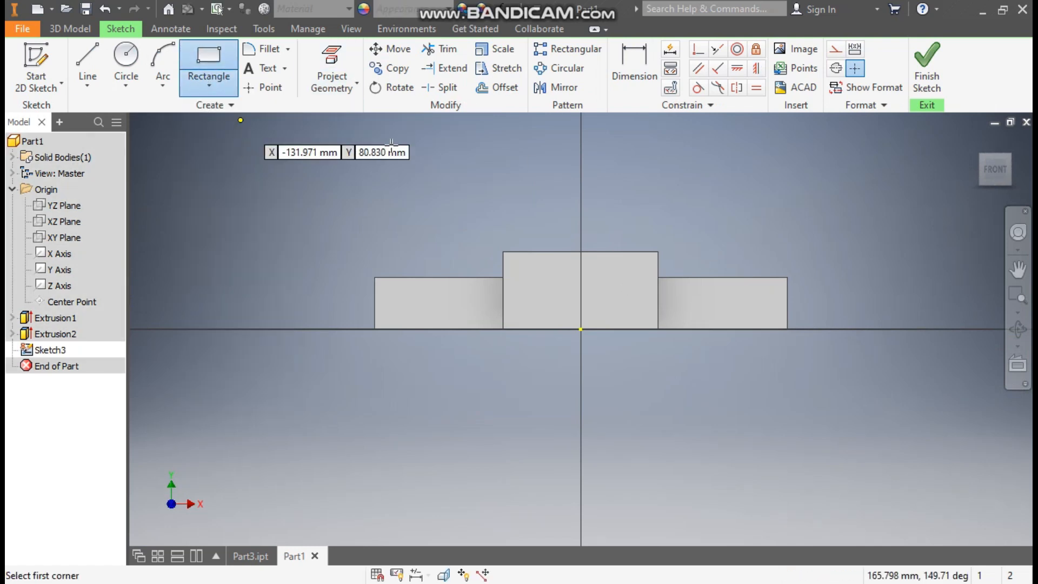
click(526, 329)
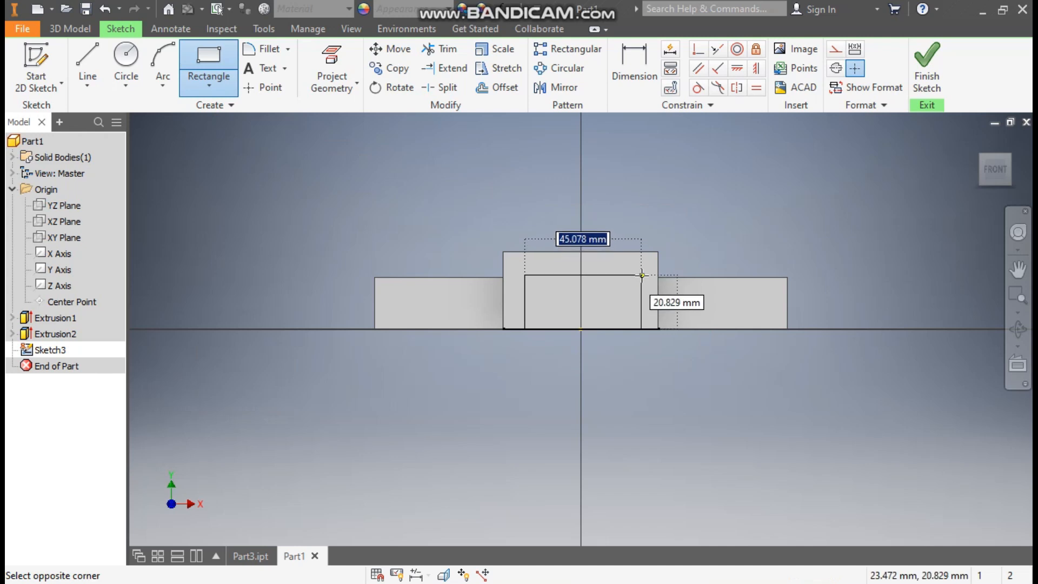
click(642, 275)
Step: Dimension the rectangle on the block's front face to 40 mm wide and 20 mm high
click(640, 76)
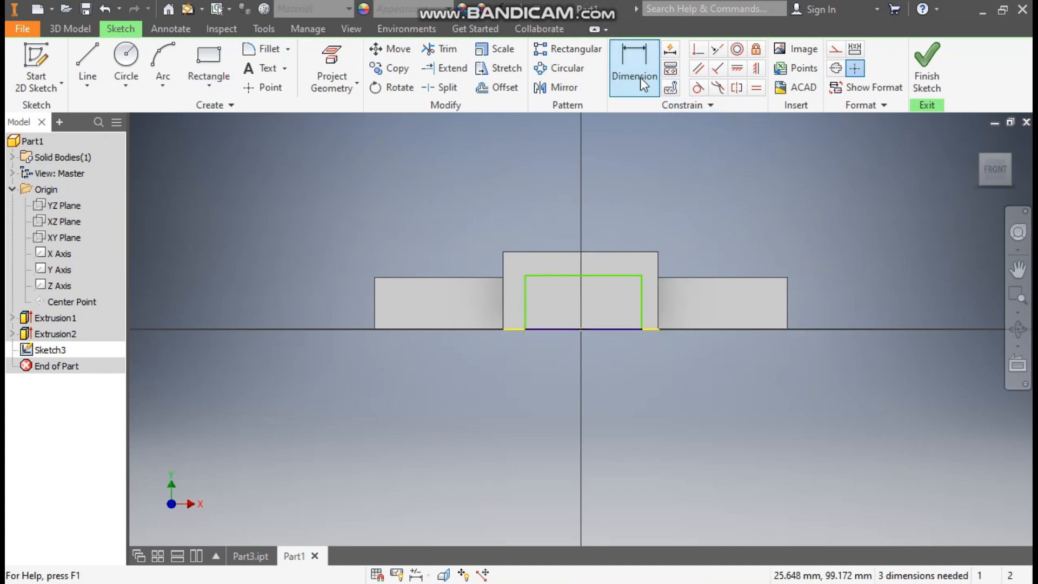
click(589, 274)
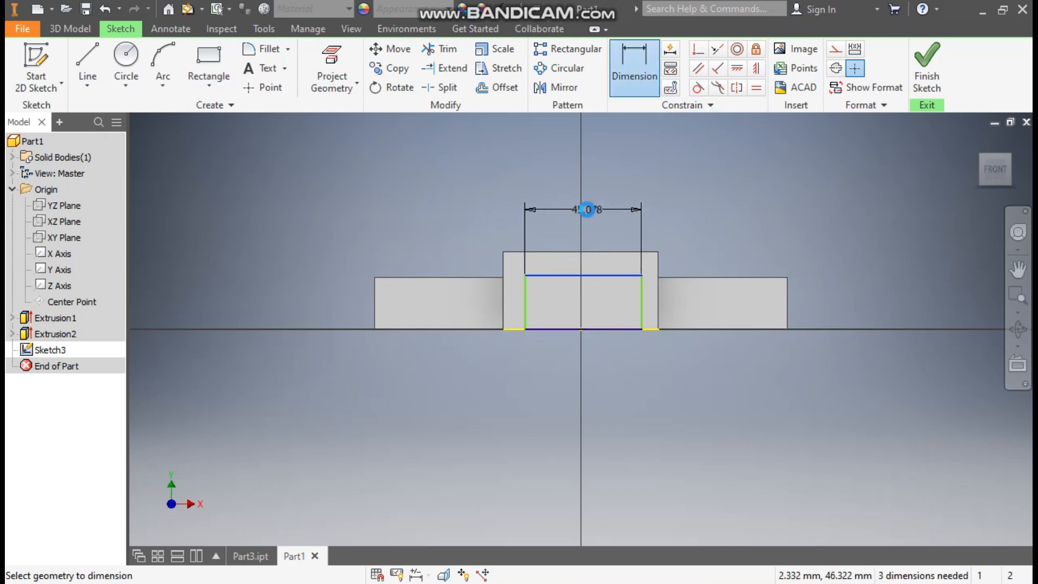
click(587, 210)
text(40)
key(Return)
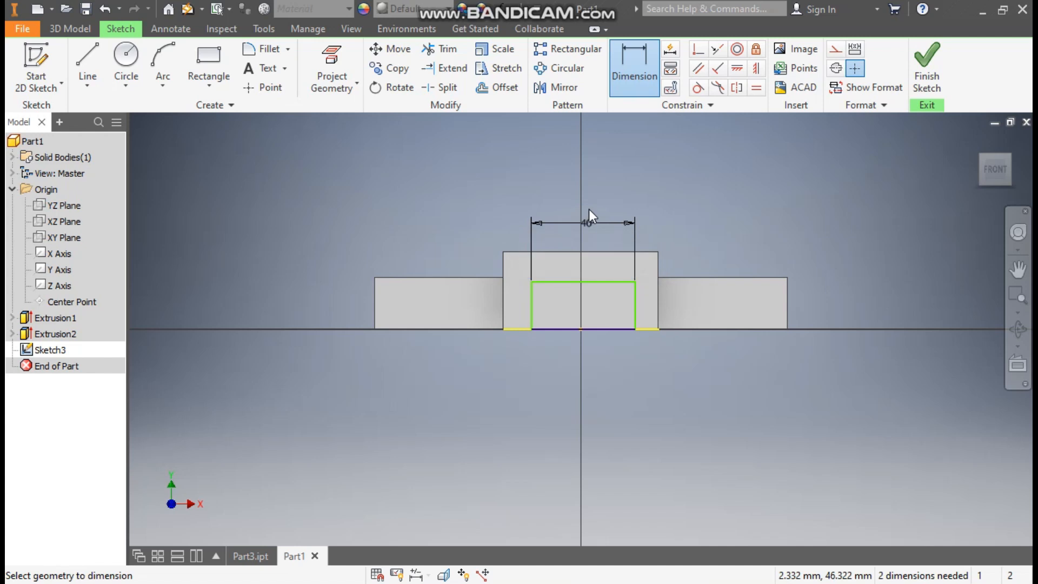
click(708, 310)
text(10)
key(Return)
click(714, 298)
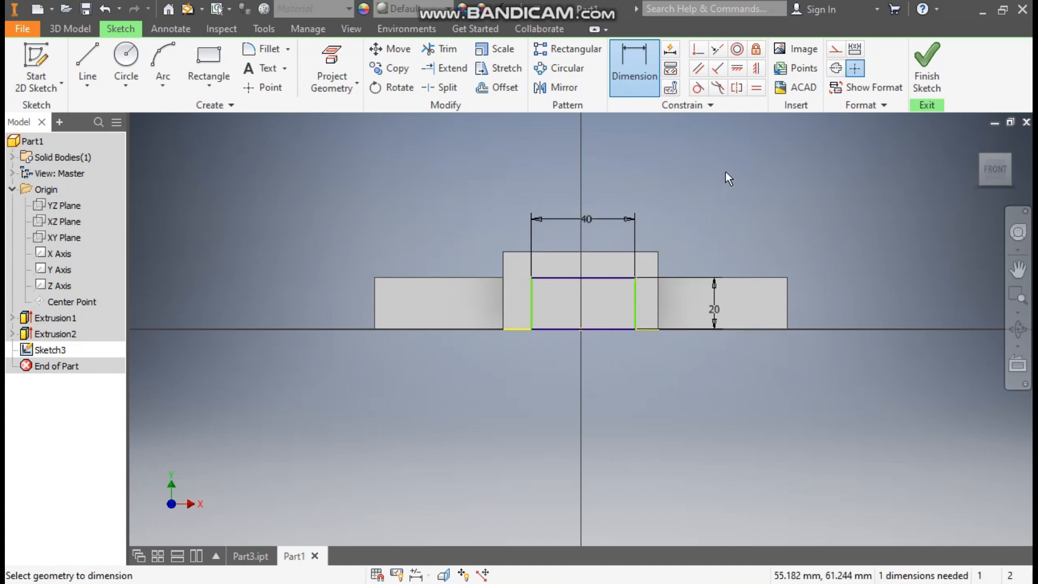
Step: Center the 40 × 20 mm rectangle with a vertical constraint between its top edge's midpoint and the sketch origin
click(757, 69)
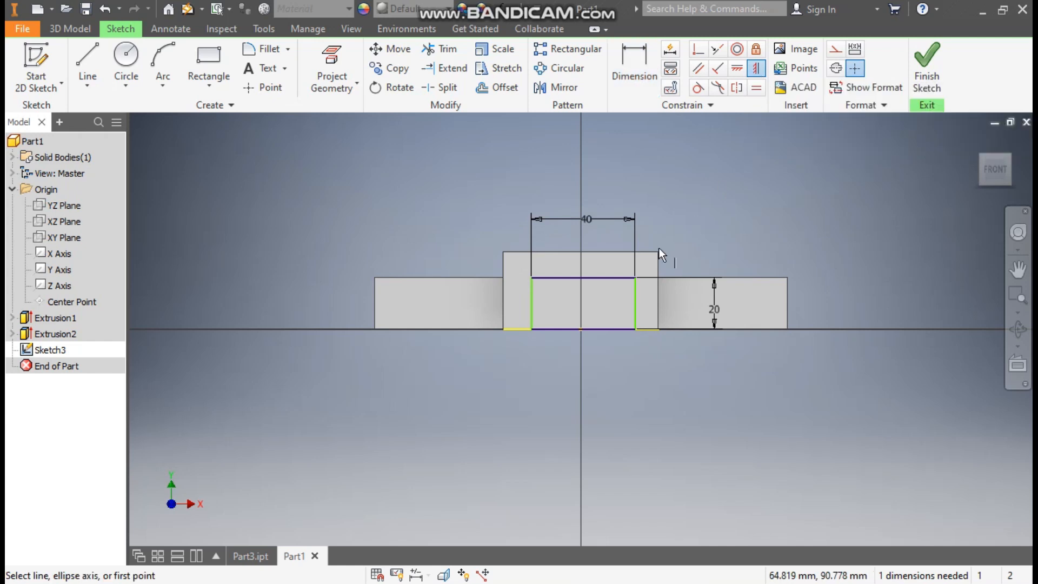
click(583, 277)
click(582, 327)
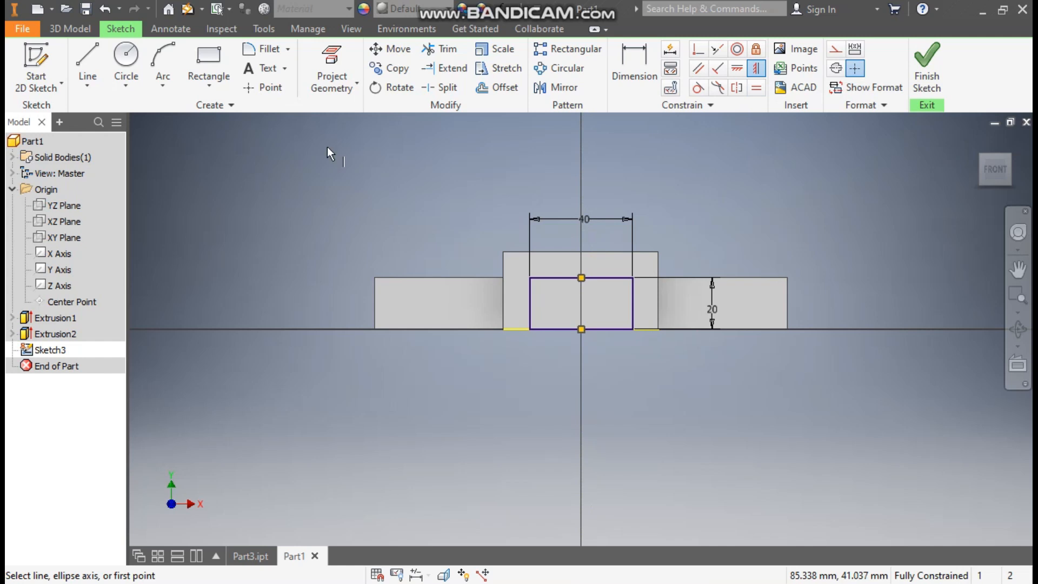
Step: Extrude the rectangle as a cut with extents set to All, making a channel through the underside of the center block
click(71, 29)
click(87, 63)
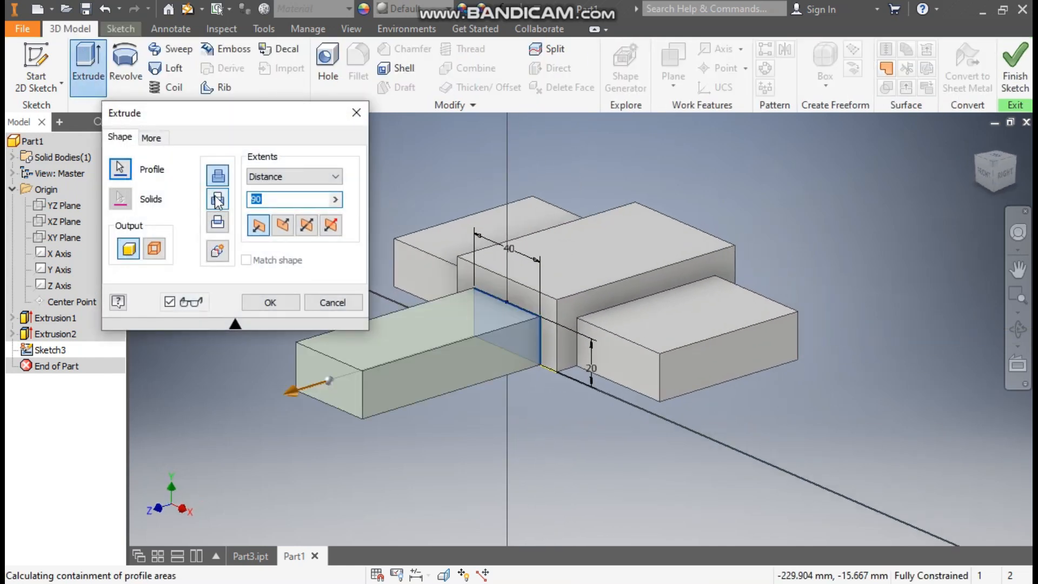
click(218, 200)
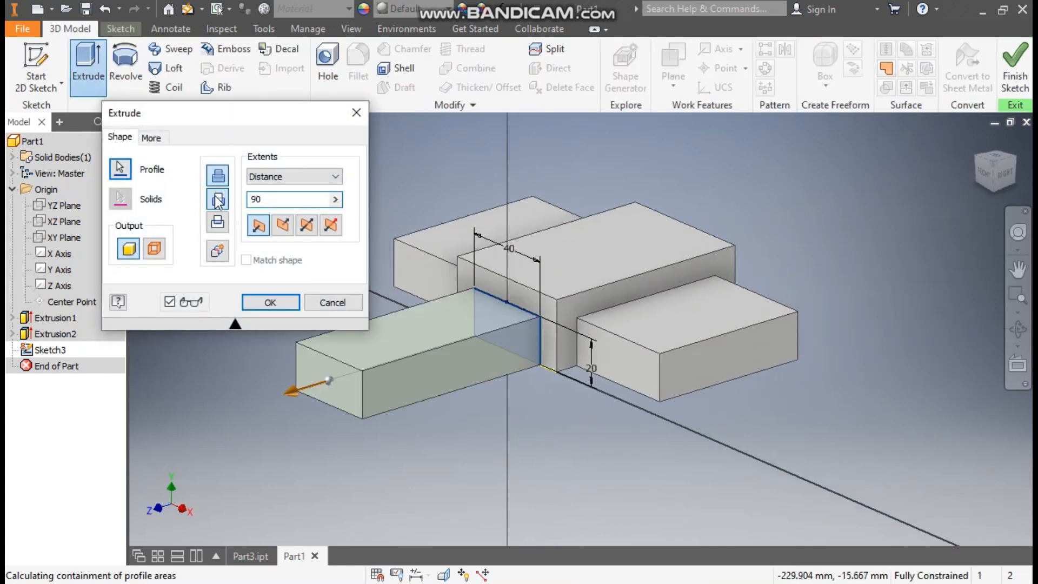
click(265, 179)
click(269, 229)
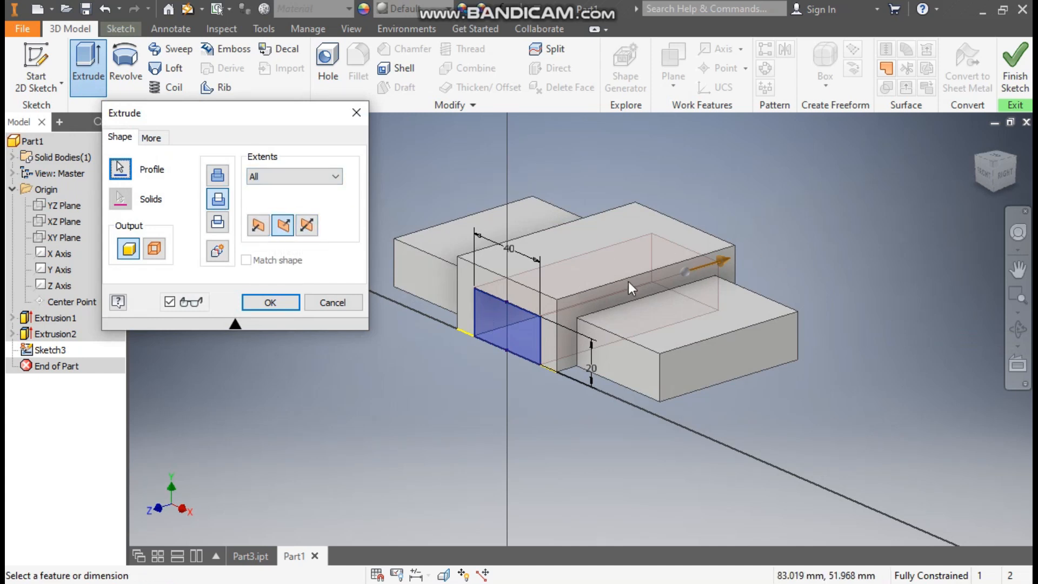
click(261, 307)
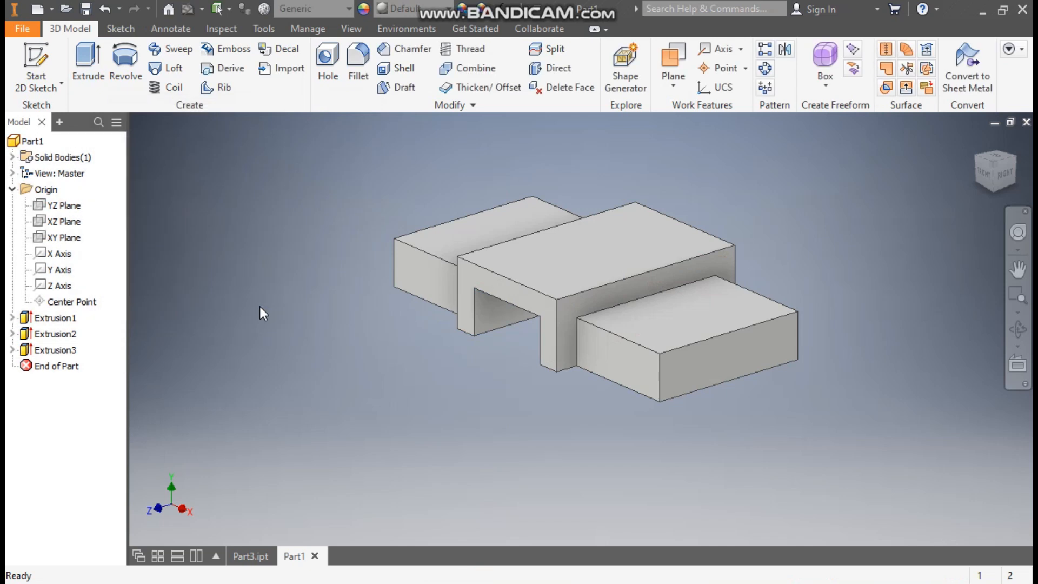
Step: Start a sketch on the base plate's top face and draw an 80 mm diameter circle centered on the origin
click(711, 301)
click(825, 289)
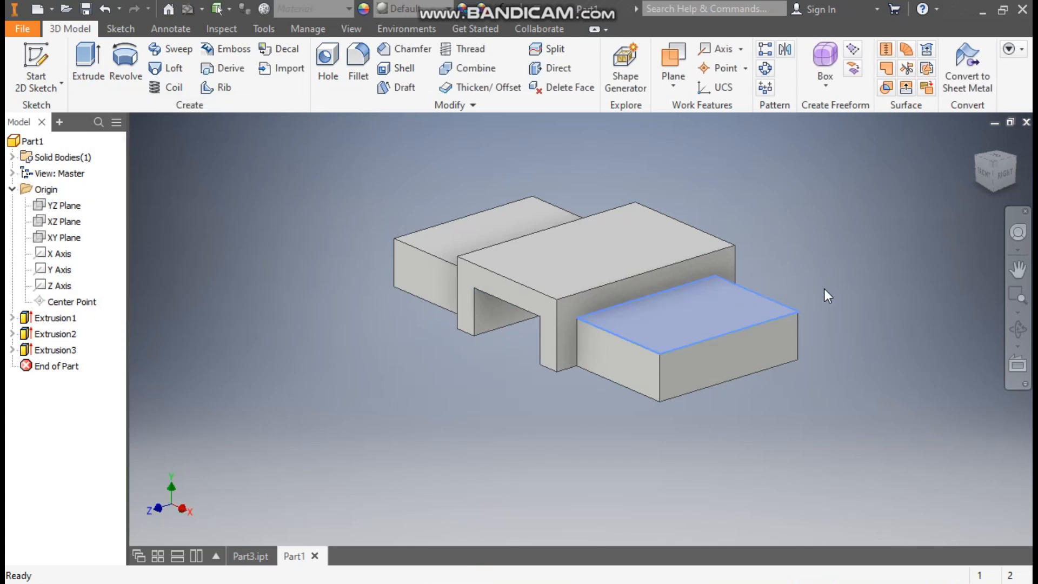
click(1014, 147)
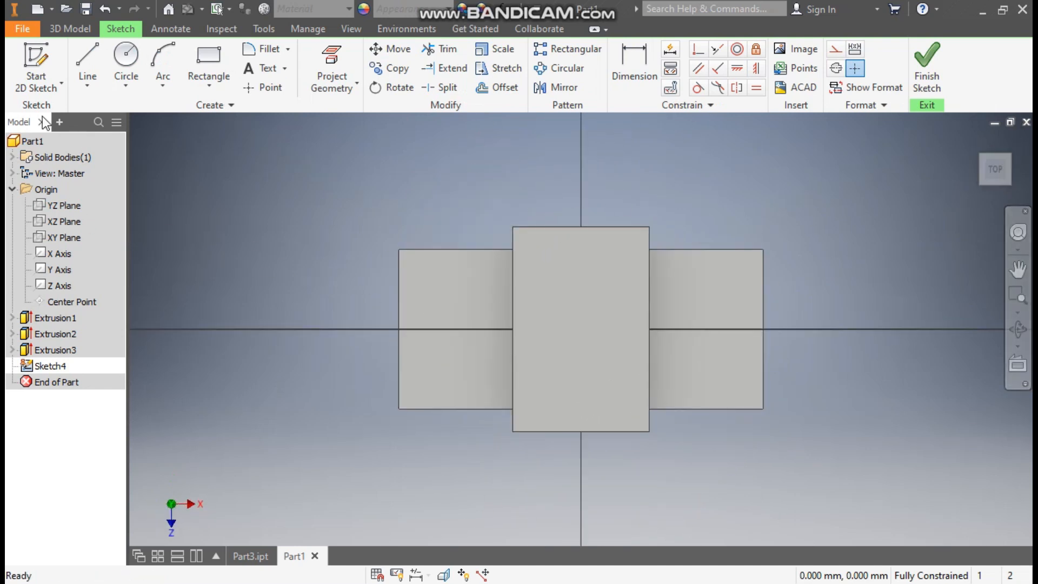
click(127, 56)
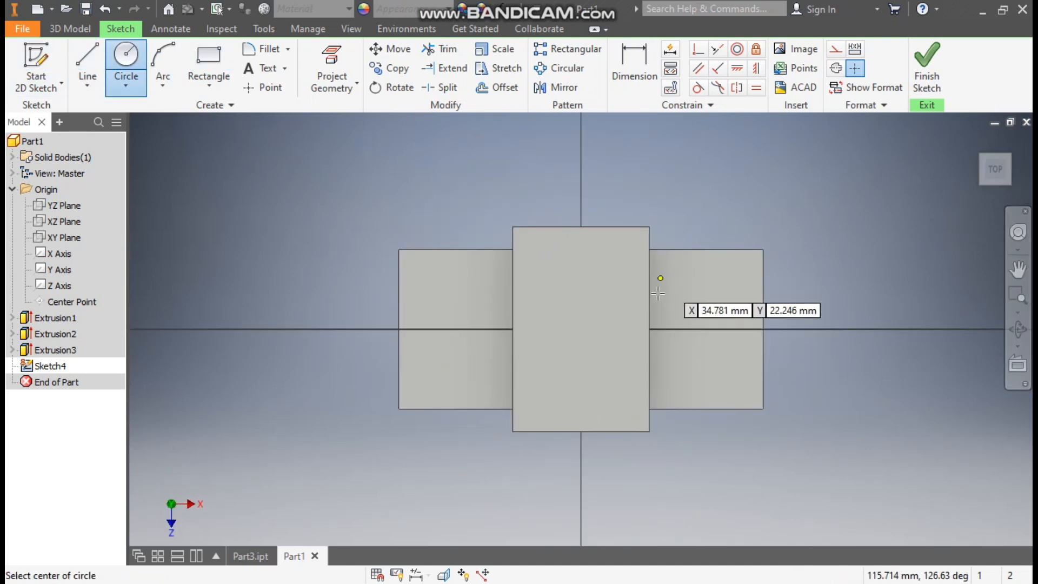
click(582, 328)
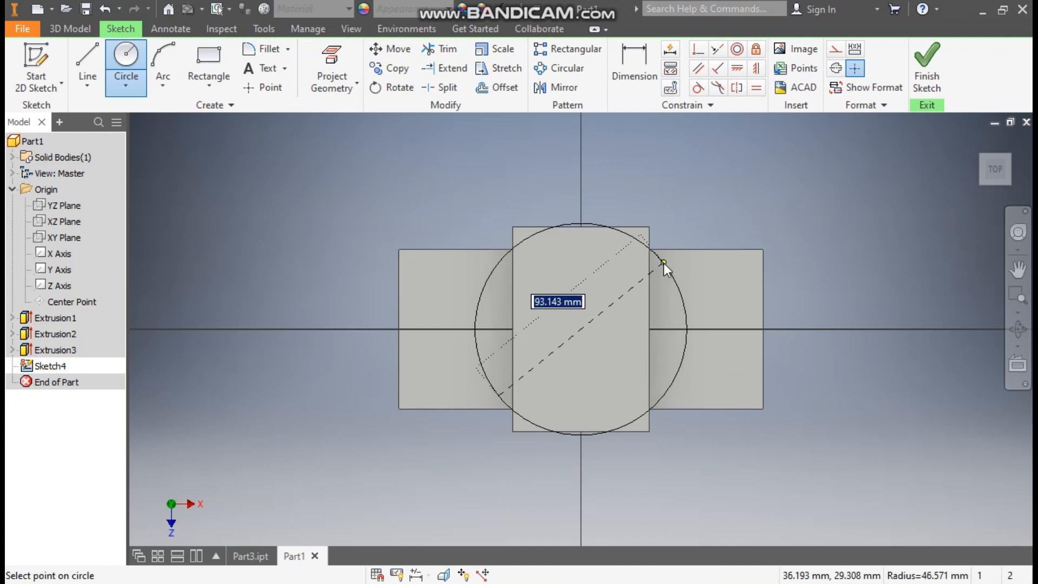
text(80)
key(Return)
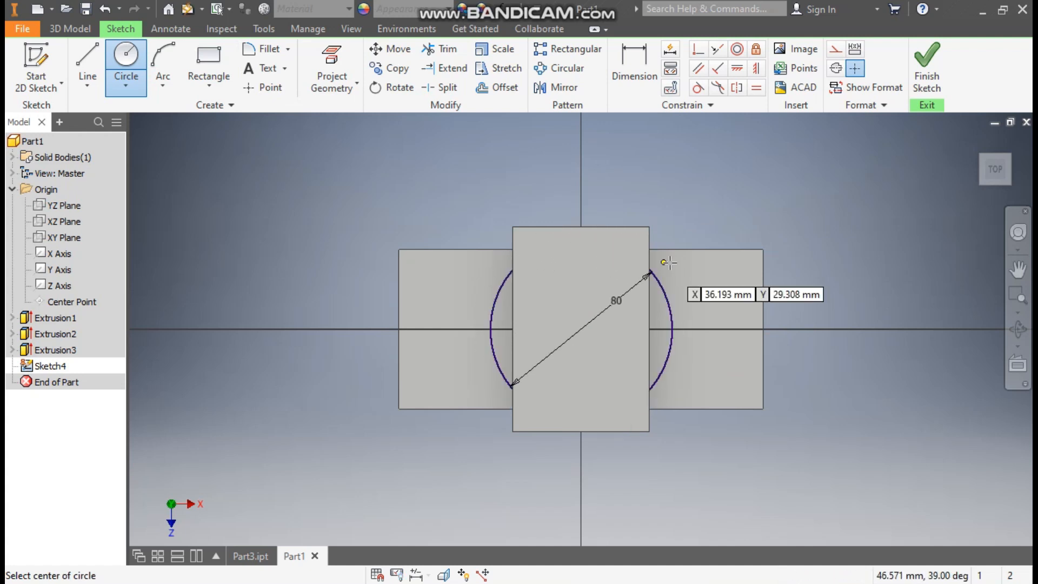
Step: Finish the sketch and extrude the circle 40 mm upward, joined to the body
click(928, 75)
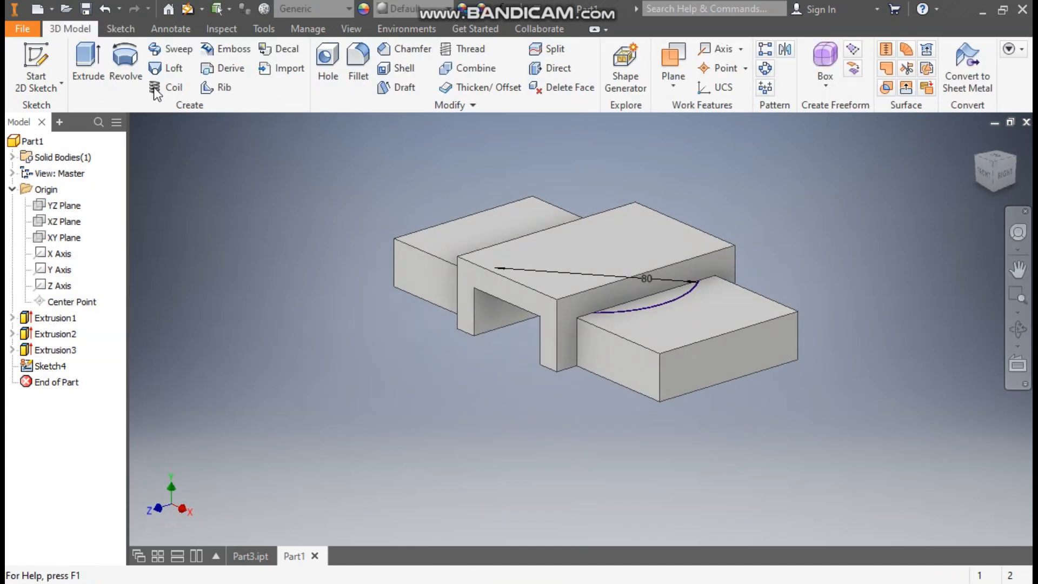
click(88, 54)
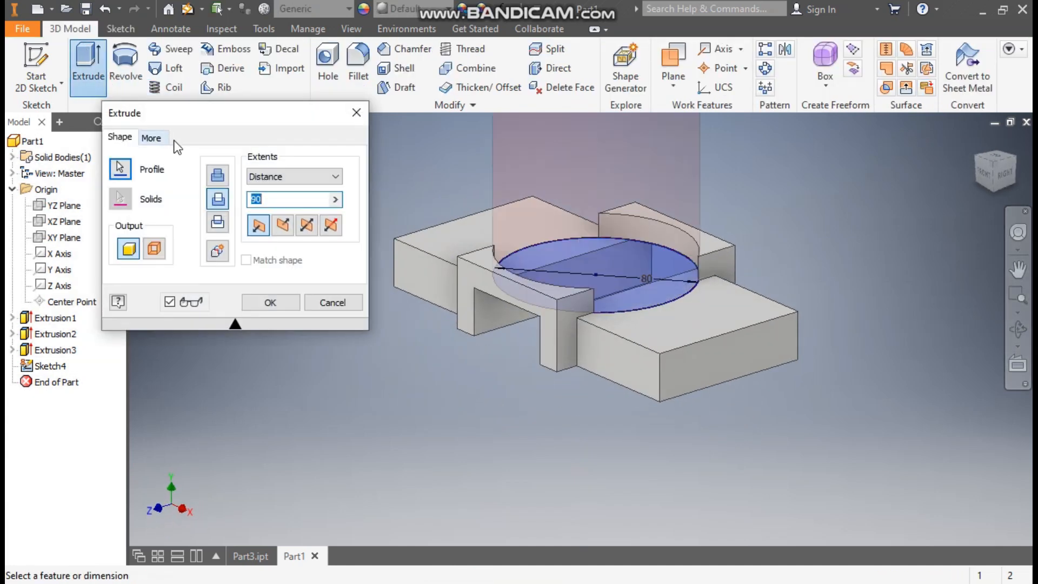
click(217, 176)
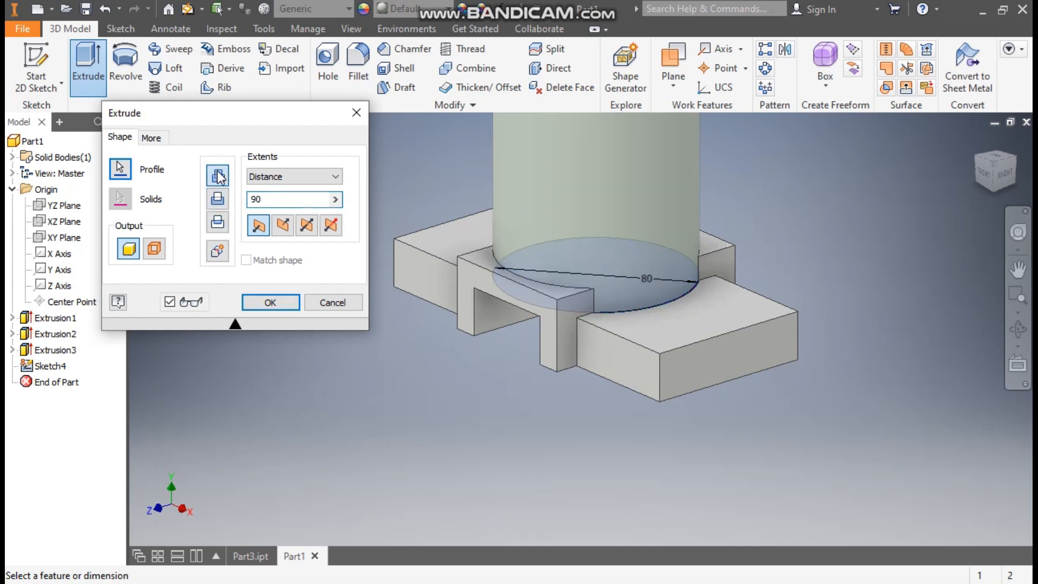
middle_drag(450, 375, 472, 414)
scroll(466, 399, up, 2)
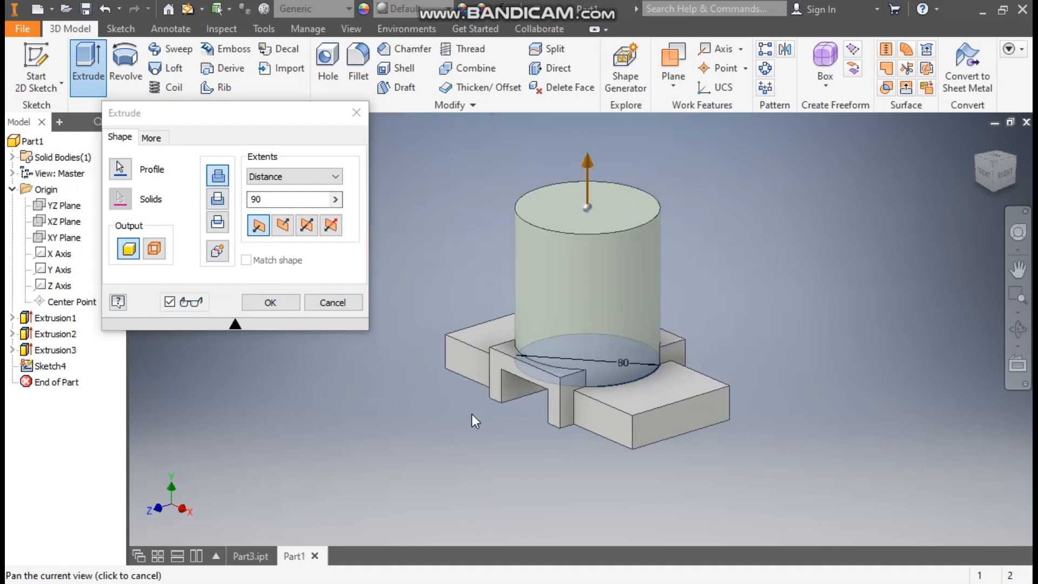
double_click(286, 206)
text(40)
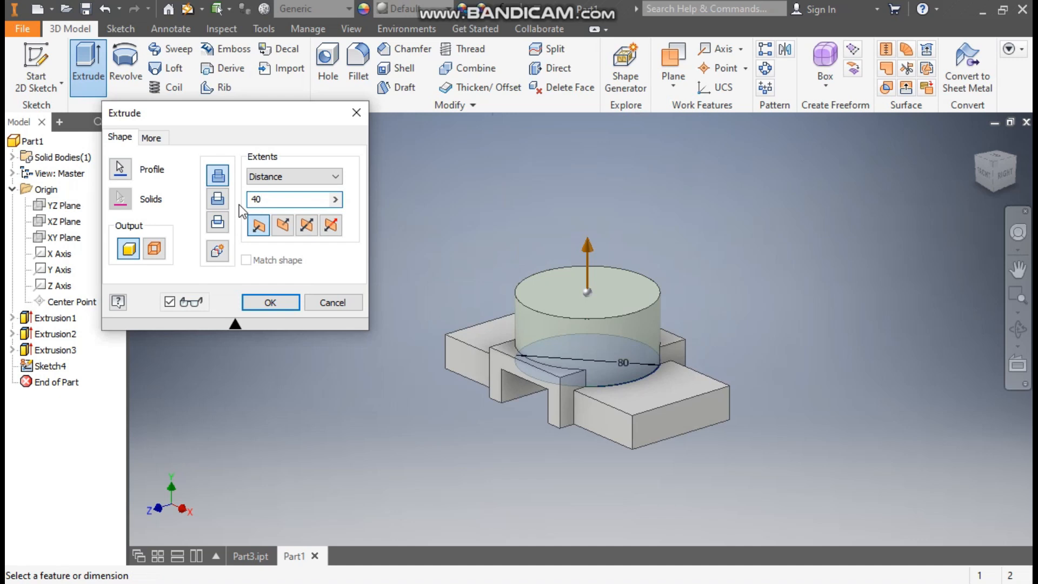
click(267, 302)
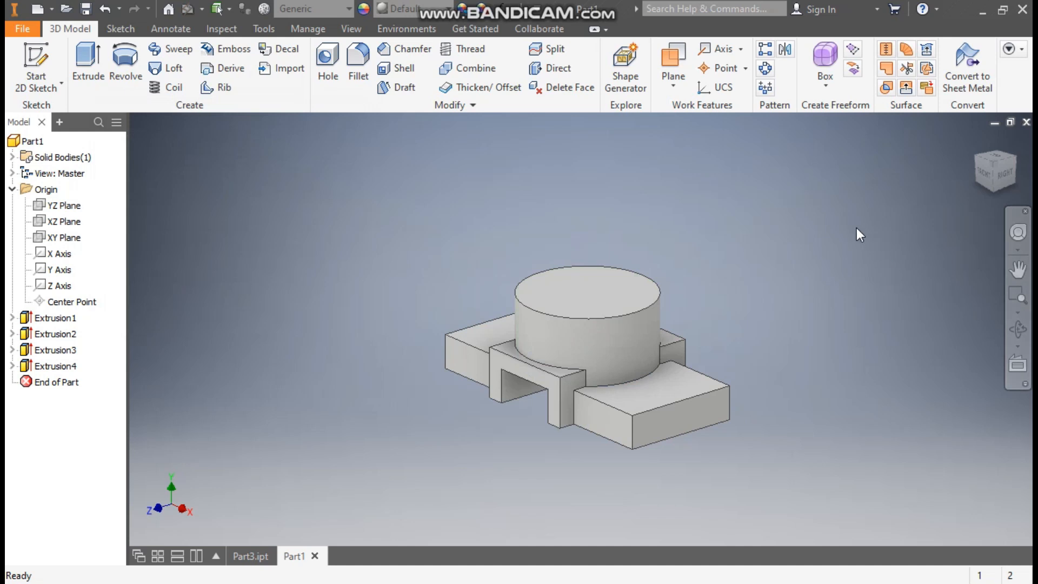
Step: Start a sketch on the base plate's top face and draw a two-point center rectangle about 142 mm wide around the origin
click(500, 329)
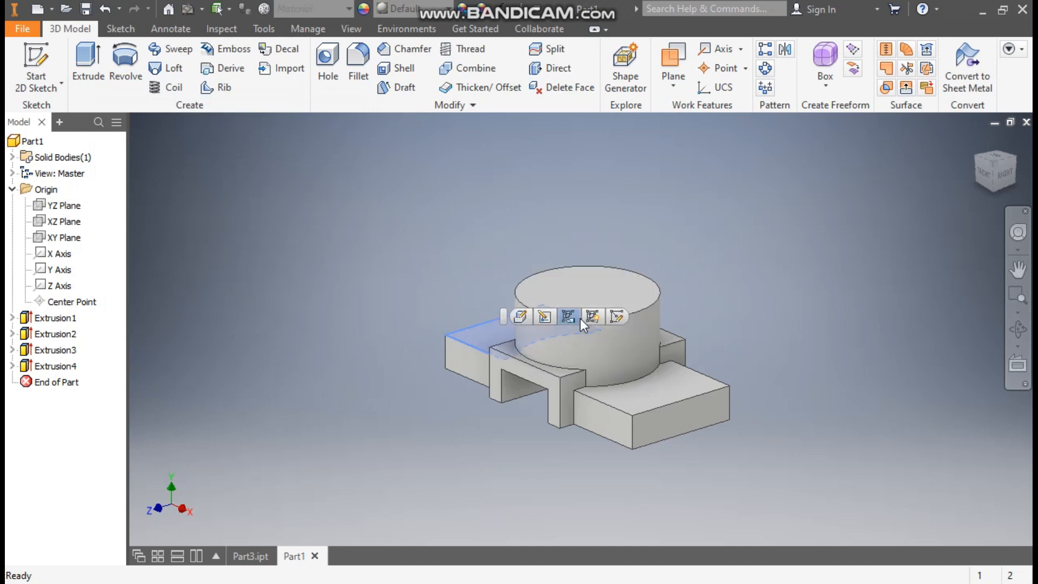
click(616, 316)
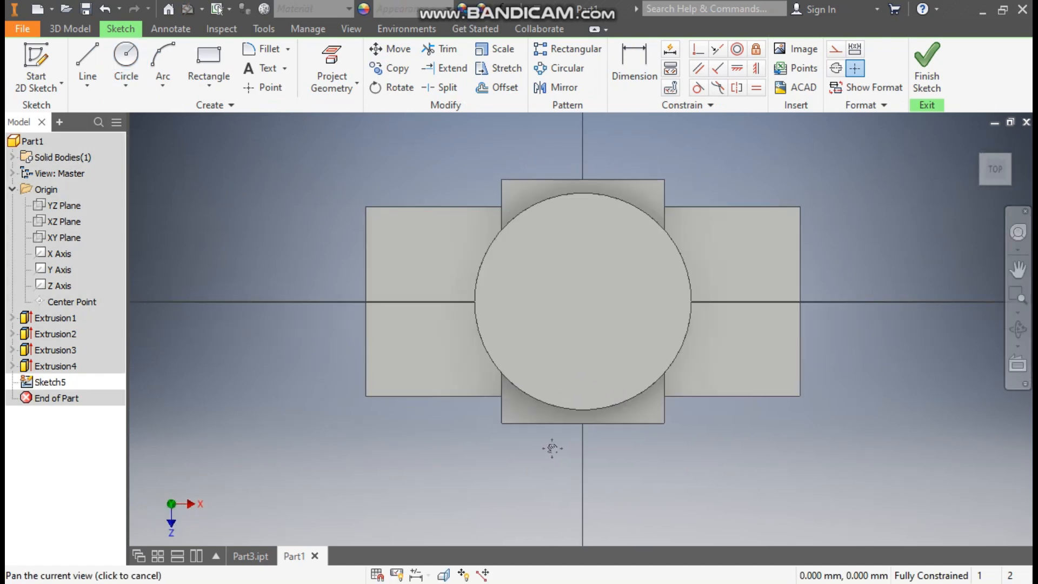
click(206, 84)
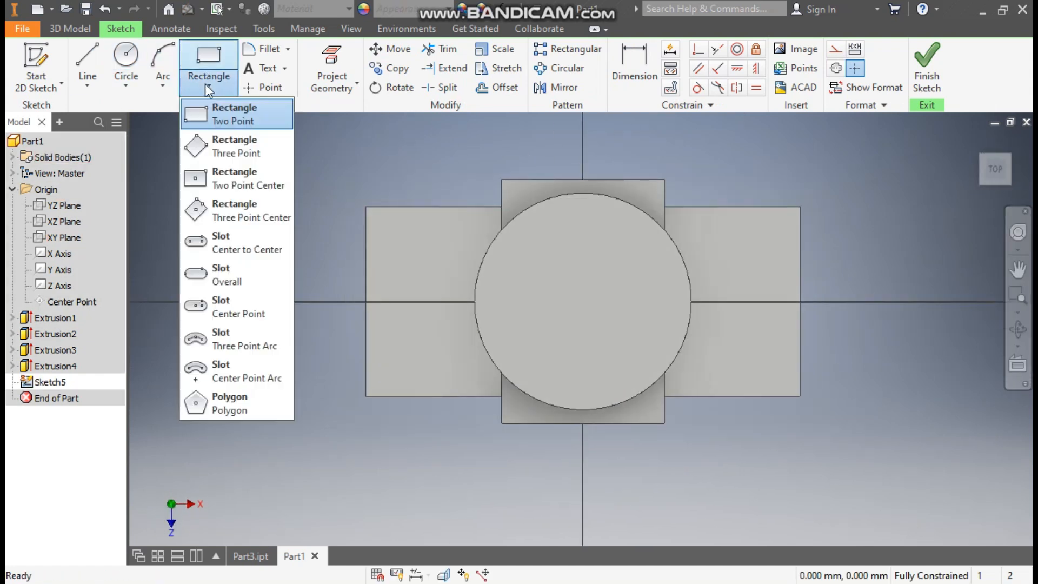
click(229, 182)
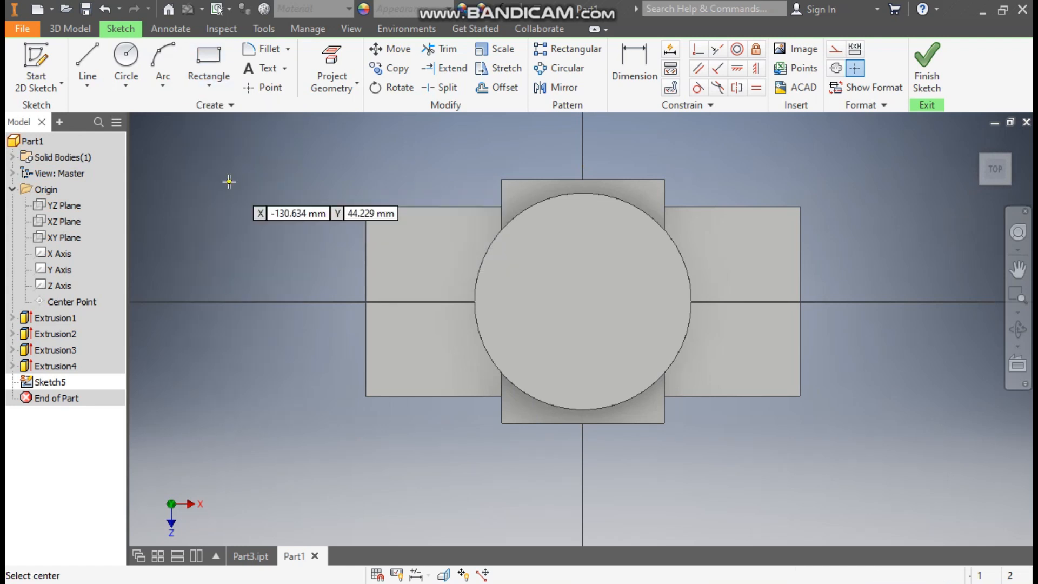
click(583, 301)
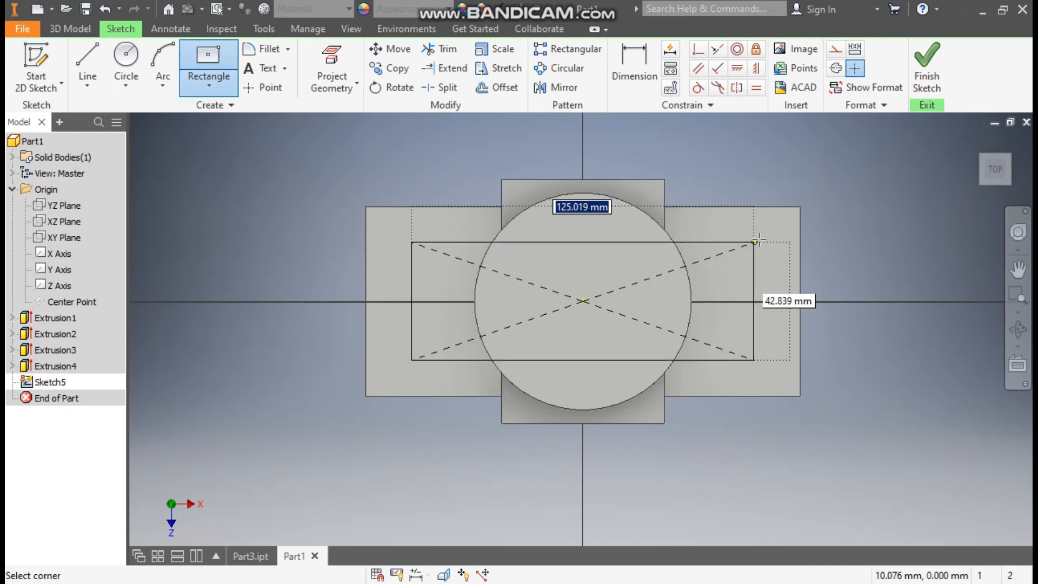
click(775, 226)
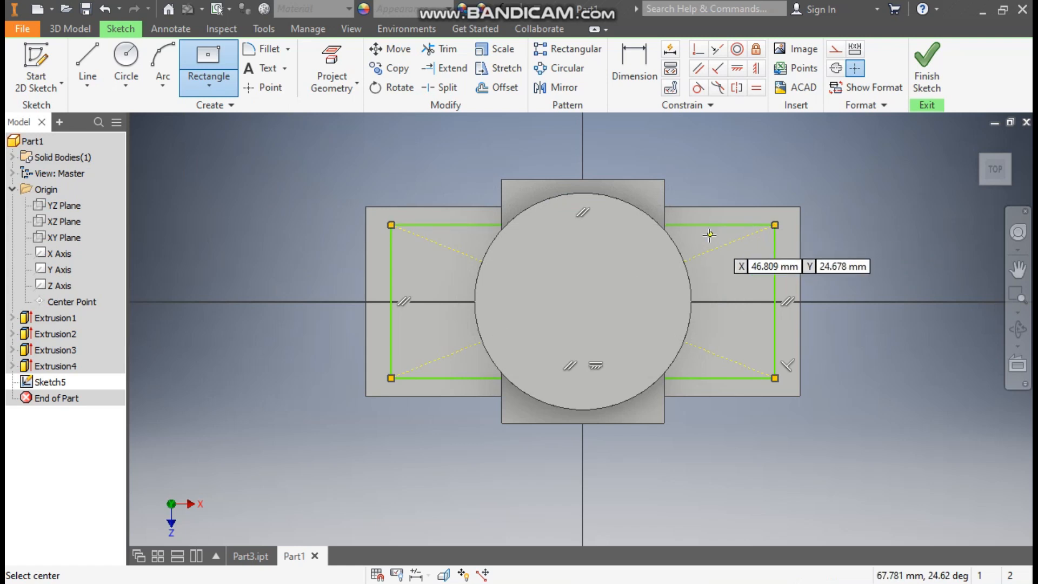
Step: Dimension the center rectangle's horizontal width to 110 mm
click(620, 94)
click(468, 226)
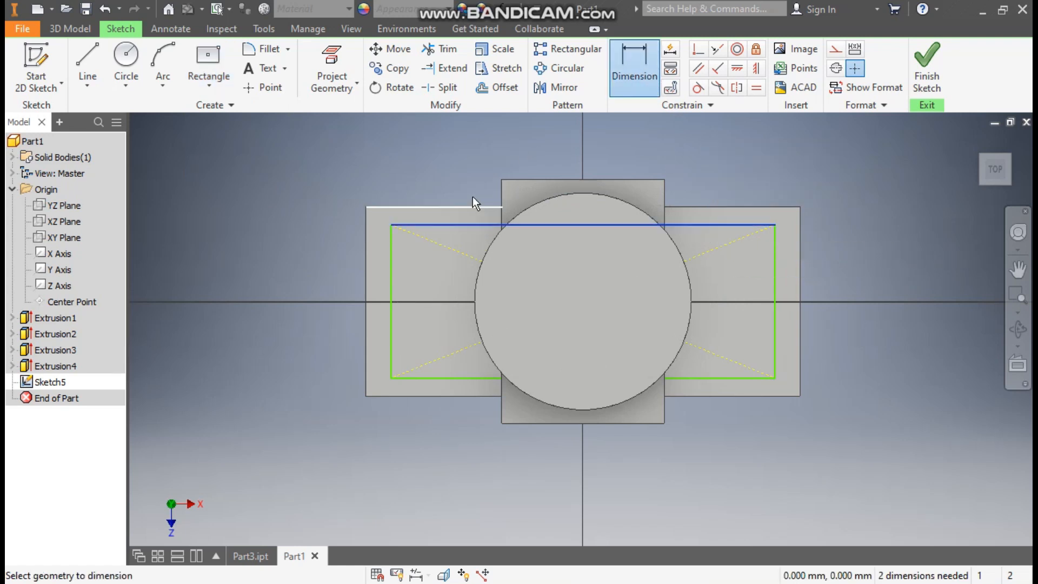
click(492, 141)
text(11)
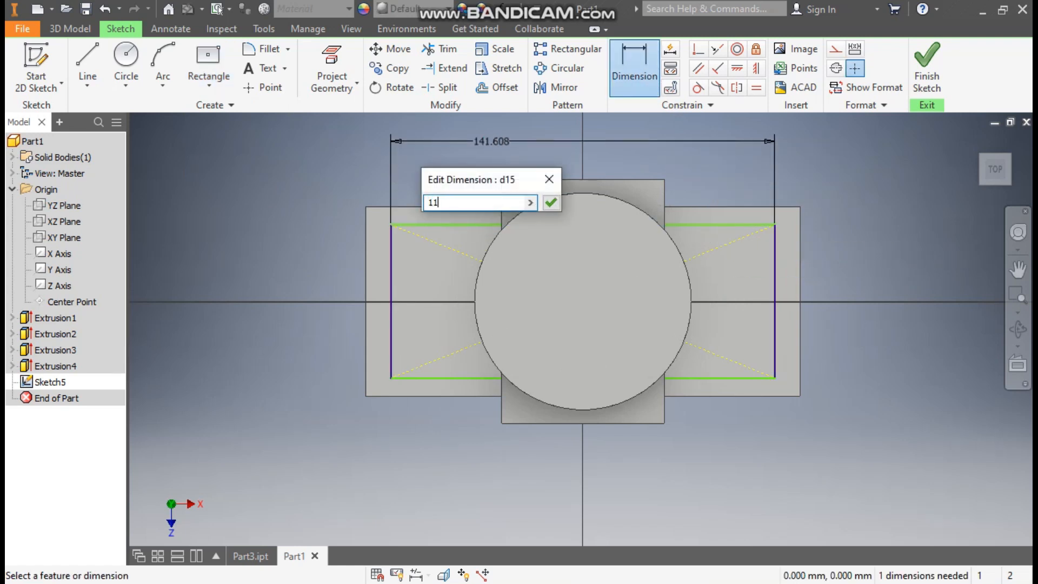
text(0)
key(Return)
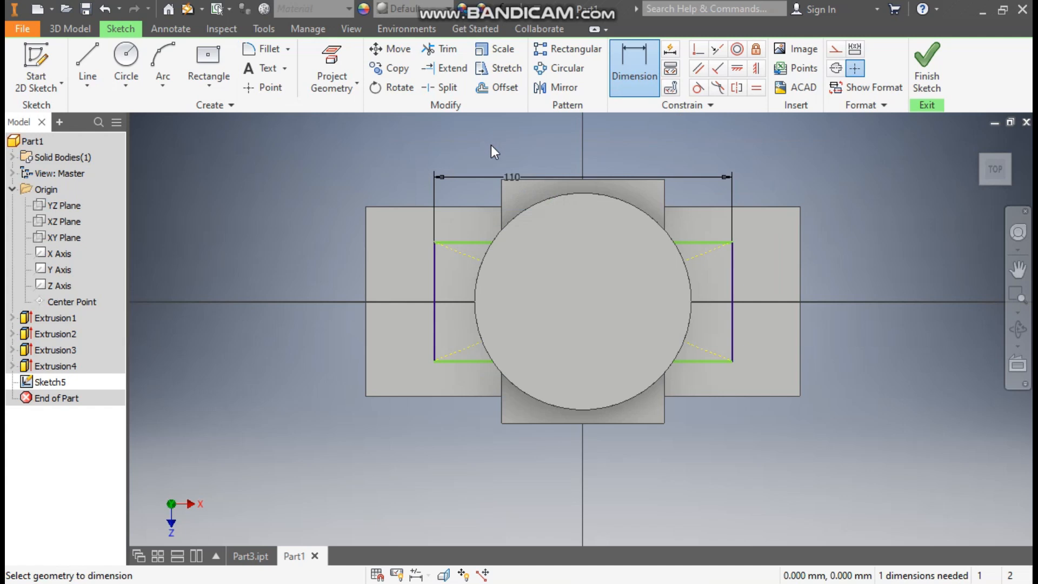
Step: Dimension the center rectangle's height to 40 mm and convert the whole rectangle to construction geometry
click(434, 266)
click(391, 290)
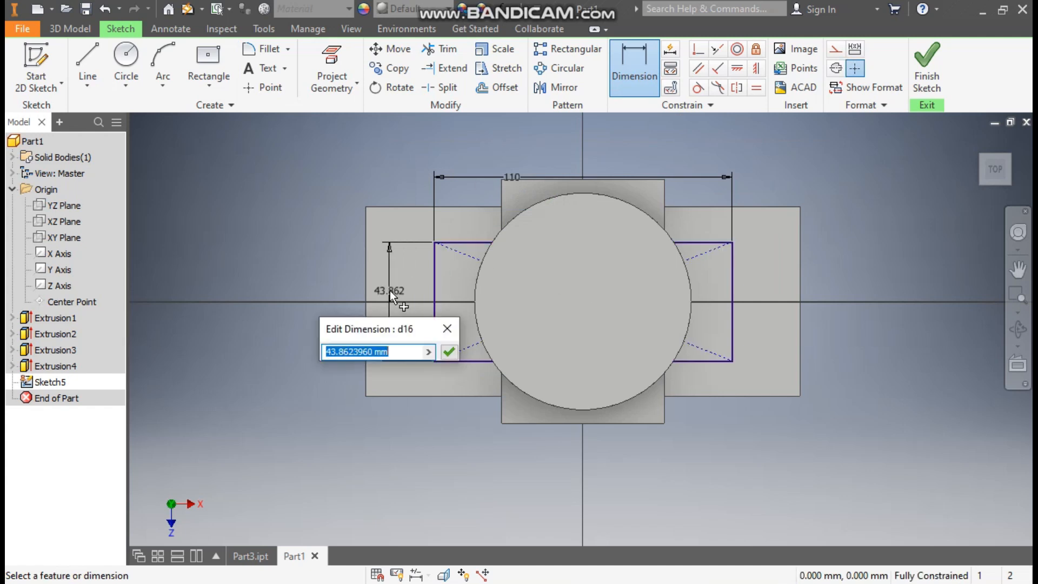
text(40)
key(Return)
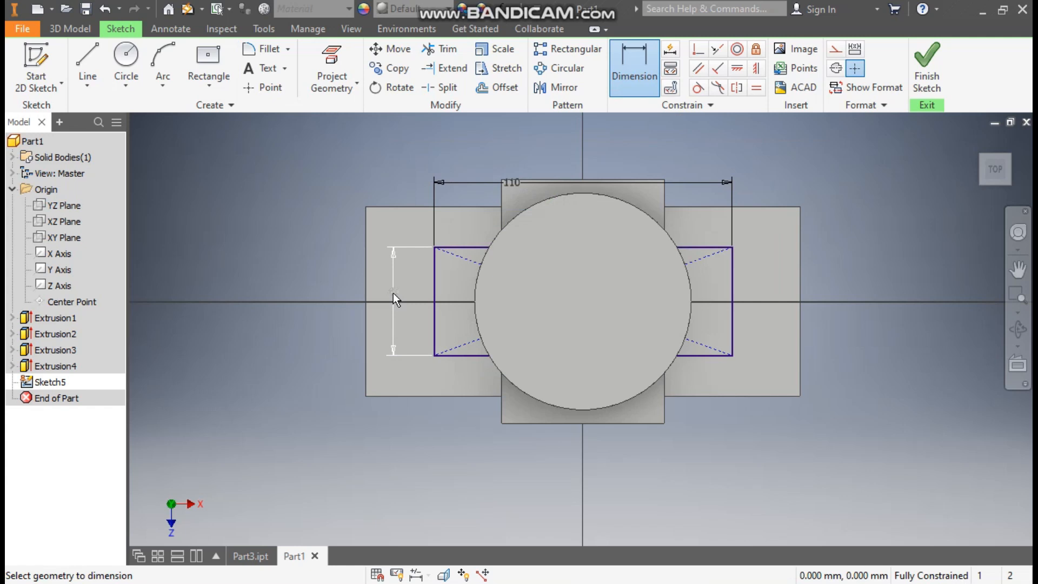
key(Escape)
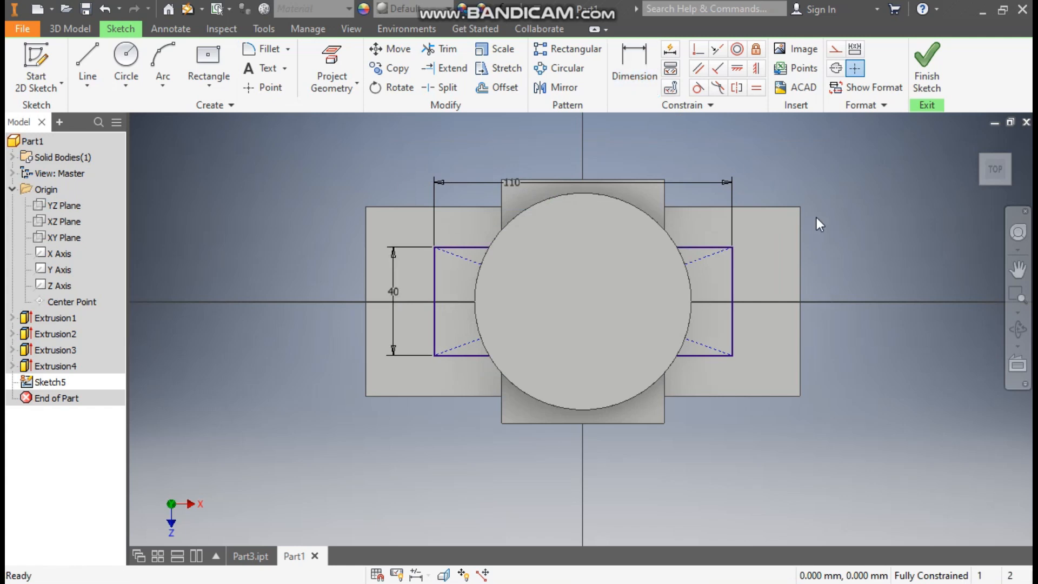
mouse_move(834, 209)
mouse_down()
mouse_move(827, 222)
mouse_move(246, 428)
mouse_up()
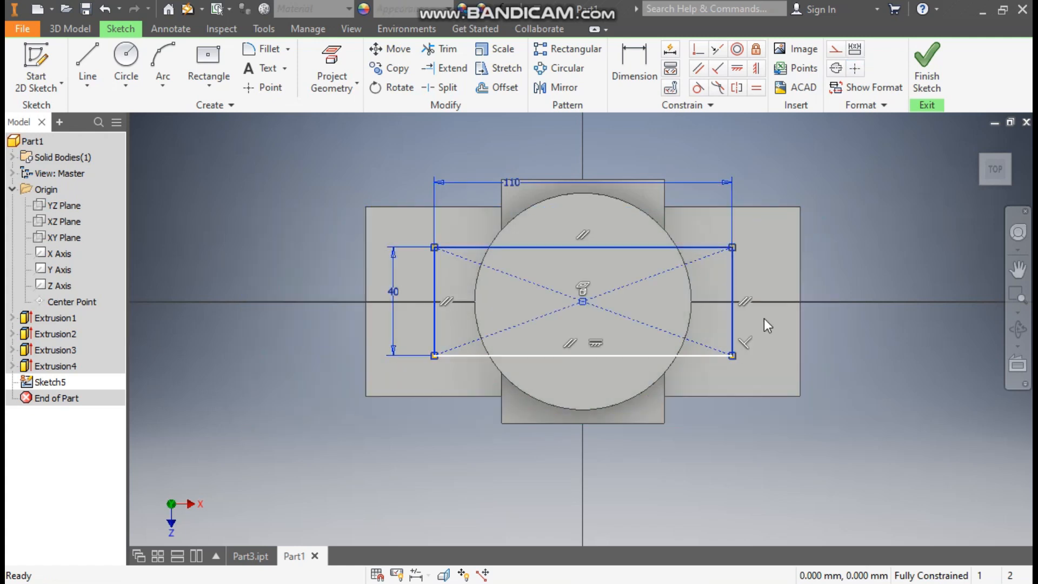
click(836, 51)
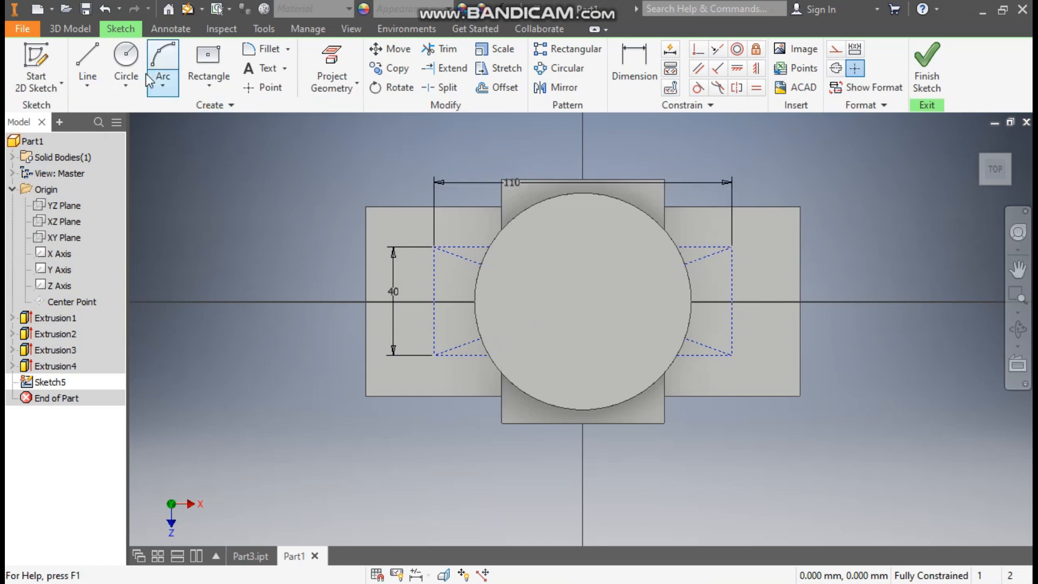
Step: Draw a 20 mm diameter circle centered on the construction rectangle's upper-left corner
click(126, 62)
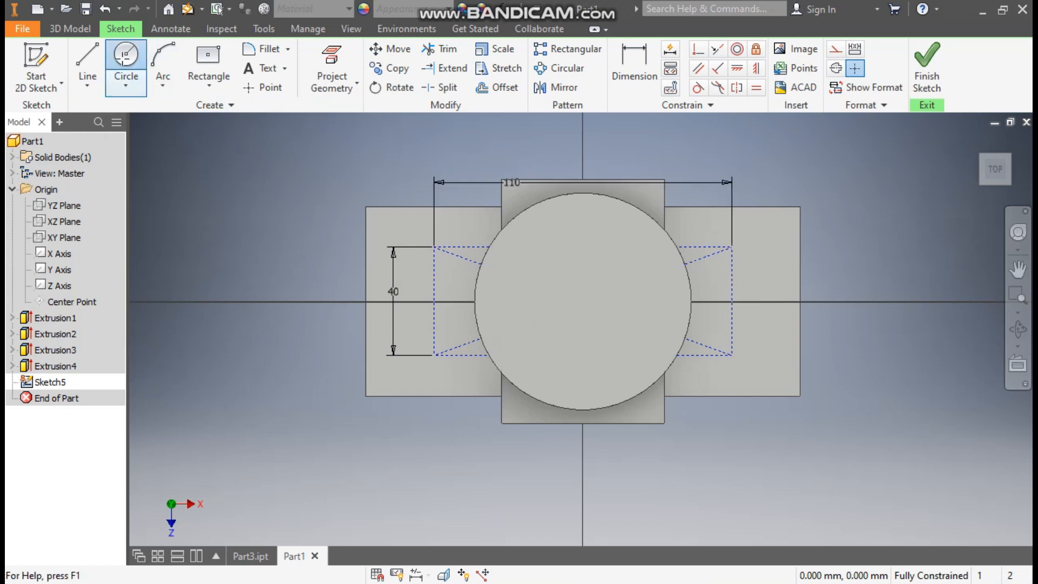
click(433, 247)
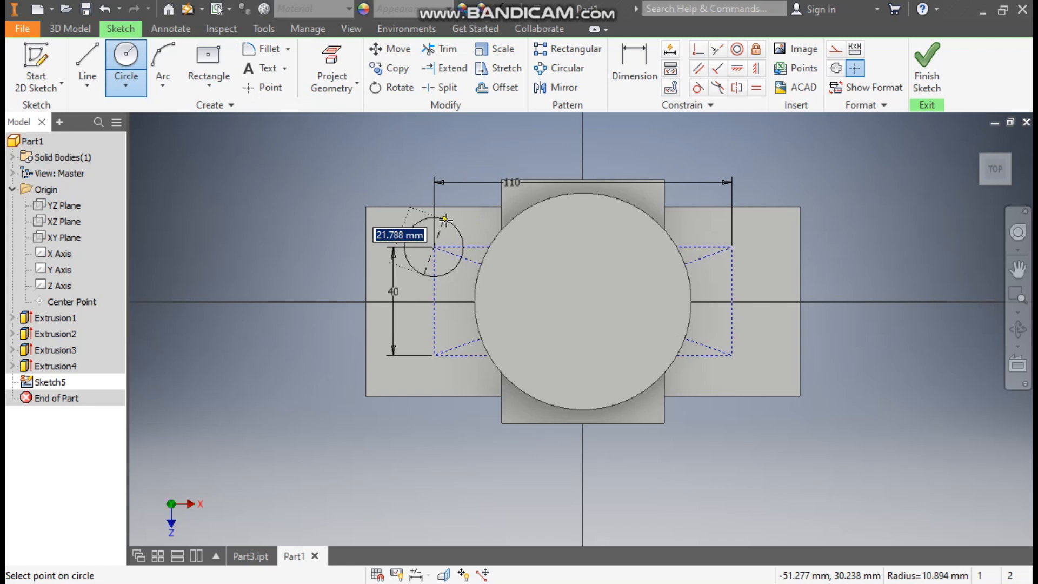
text(20)
key(Return)
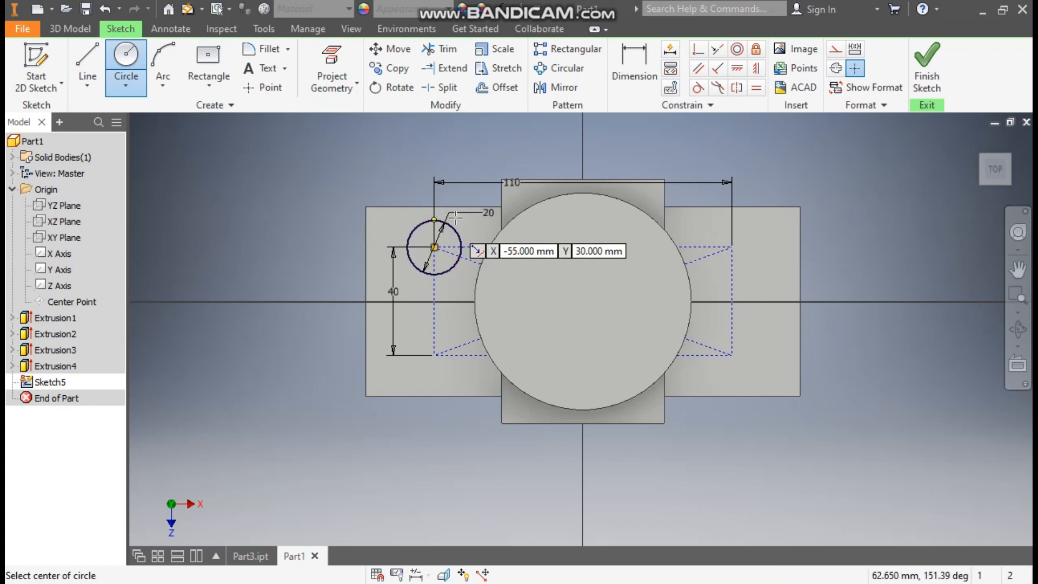
Step: Draw a freehand circle centered on each of the construction rectangle's other three corners
click(731, 247)
click(749, 231)
click(732, 355)
click(756, 355)
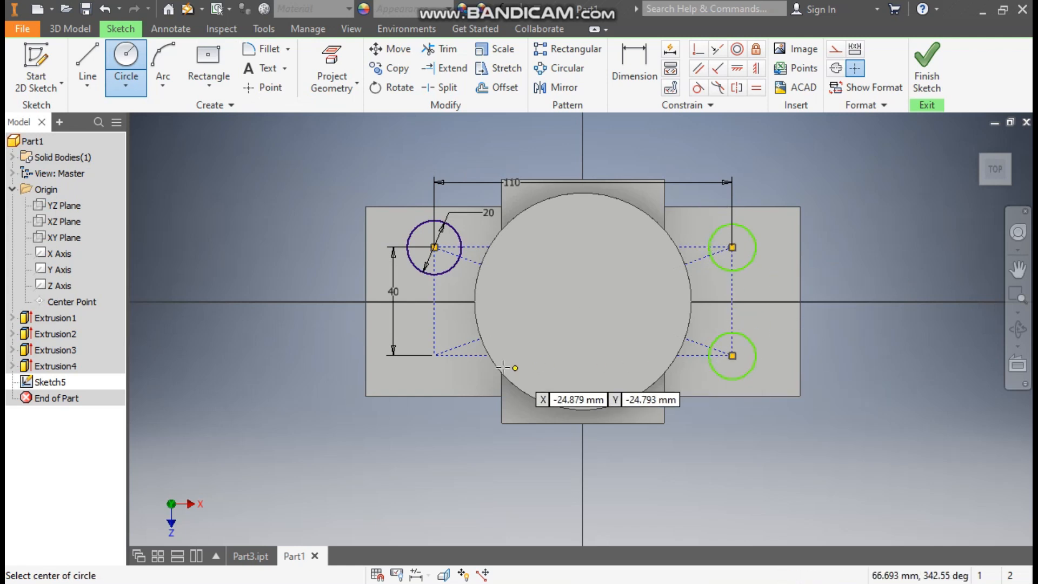
click(434, 355)
click(454, 372)
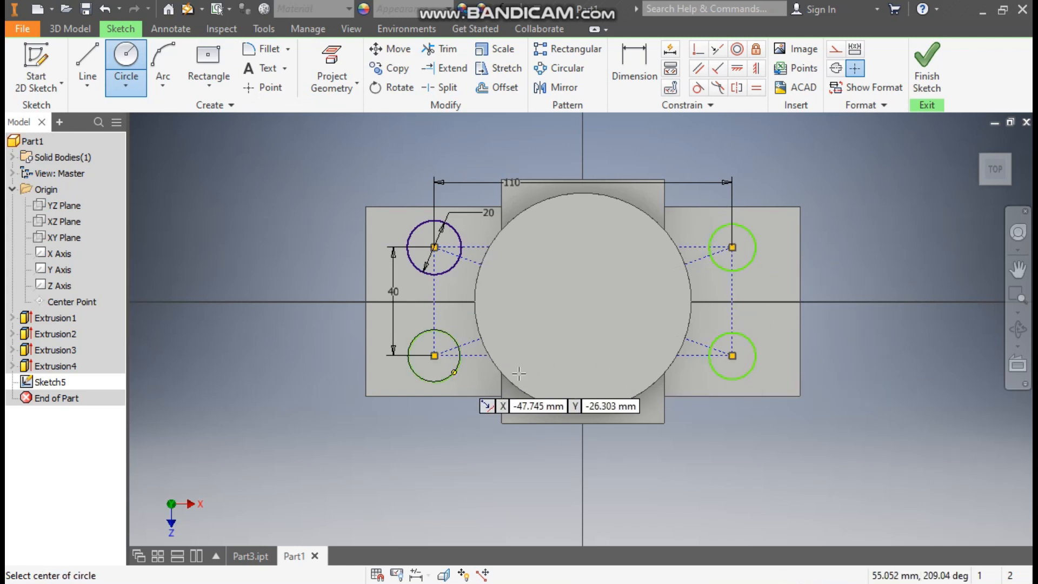
key(Escape)
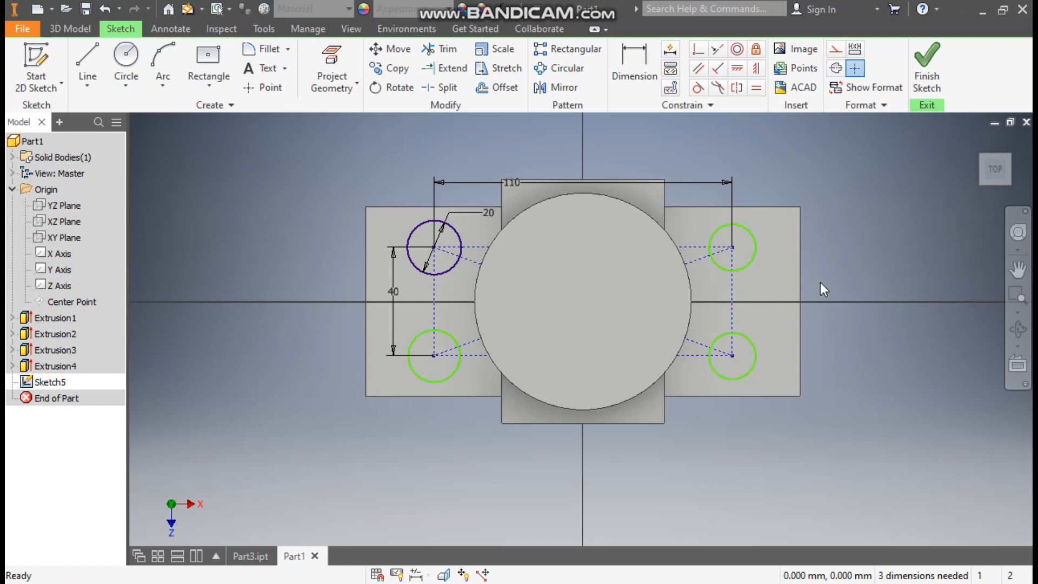
Step: Apply Equal constraints between the 20 mm circle and each of the other three corner circles
click(755, 90)
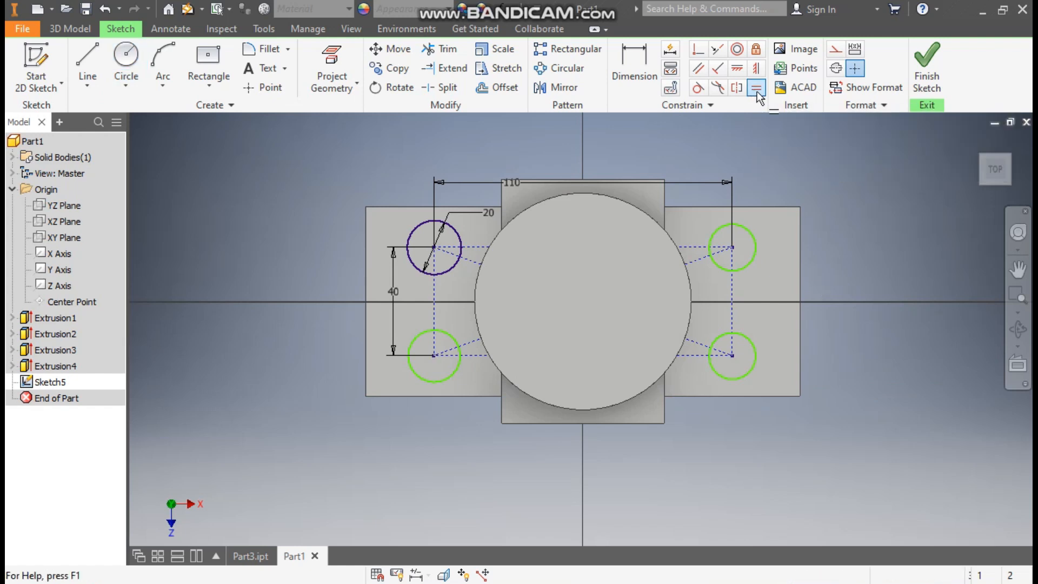
click(457, 234)
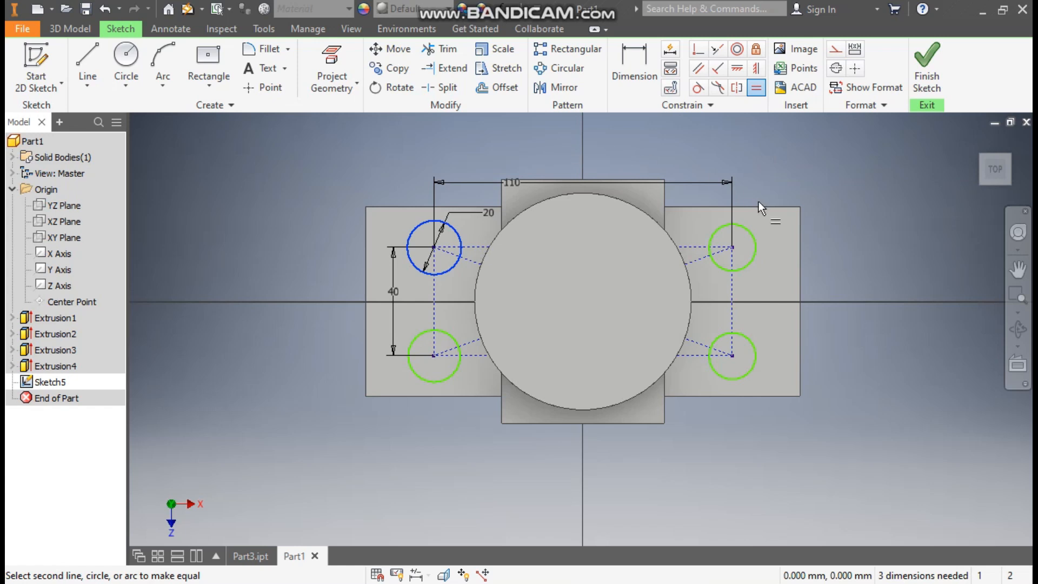
click(741, 226)
click(754, 358)
click(450, 375)
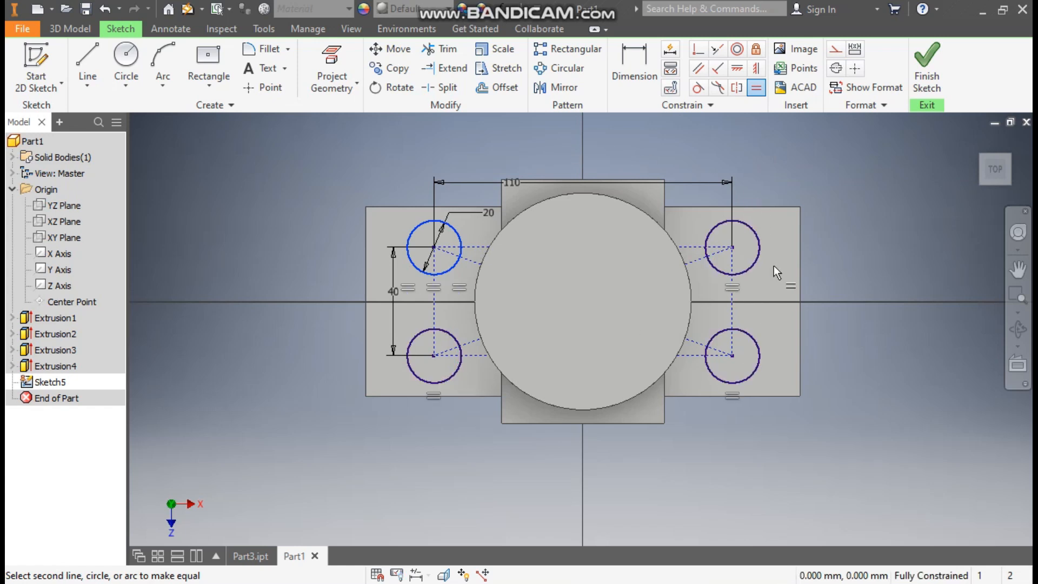
Step: Draw a two-point rectangle from the plate's right edge to the construction line through the upper-right circle's center
click(220, 78)
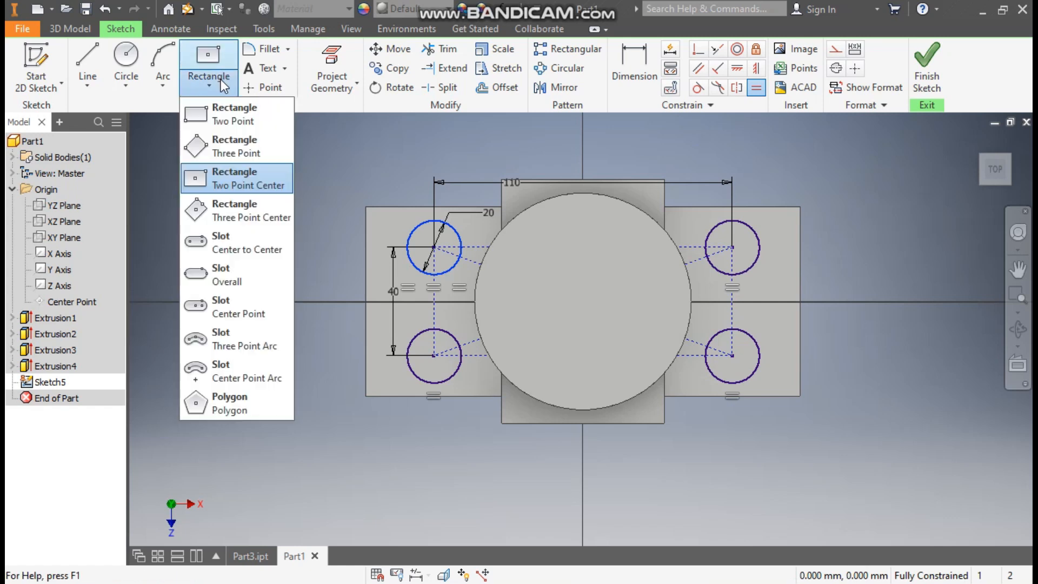
click(235, 115)
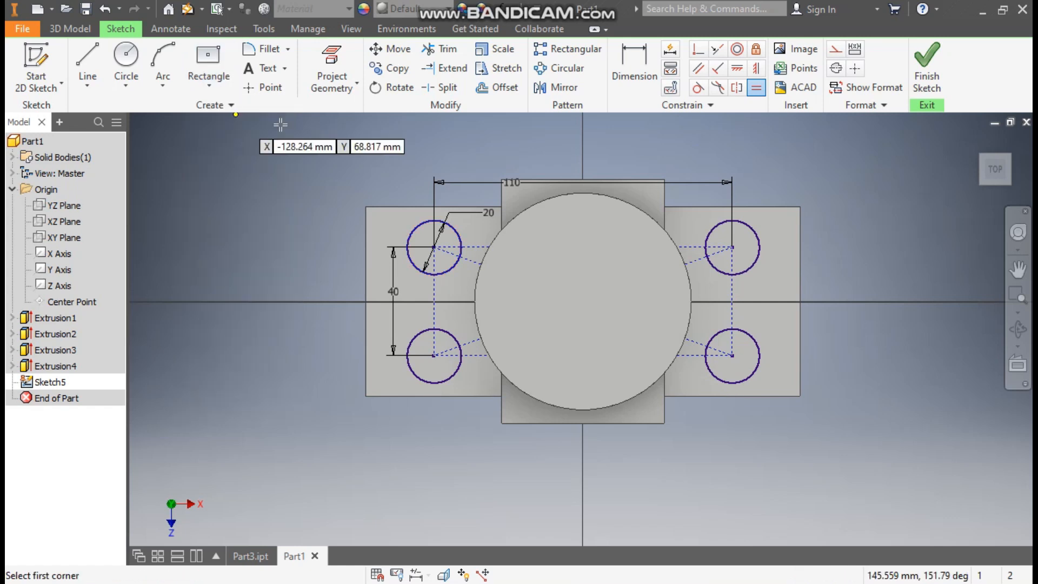
click(800, 220)
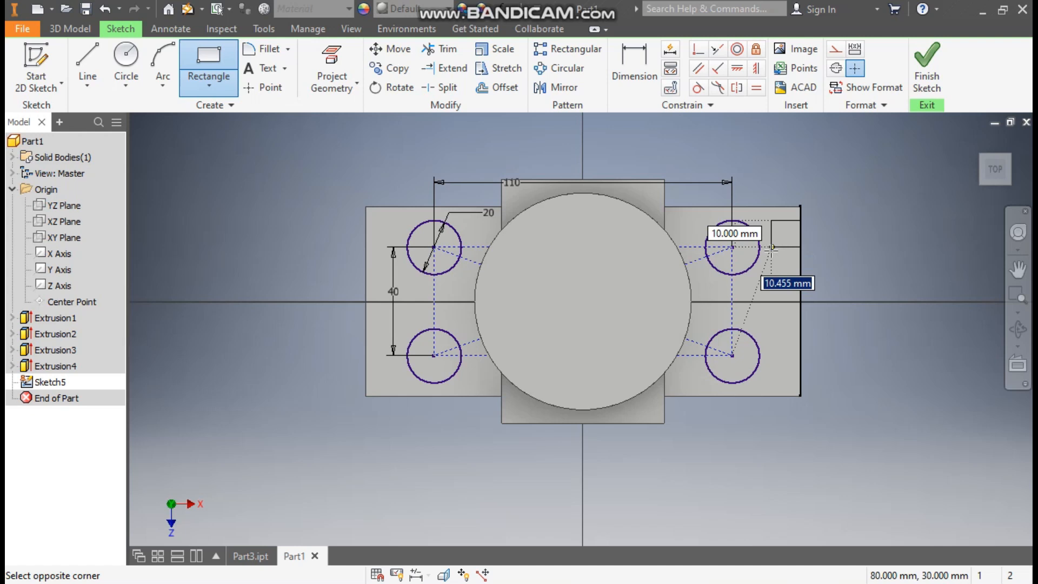
click(733, 265)
scroll(772, 243, up, 4)
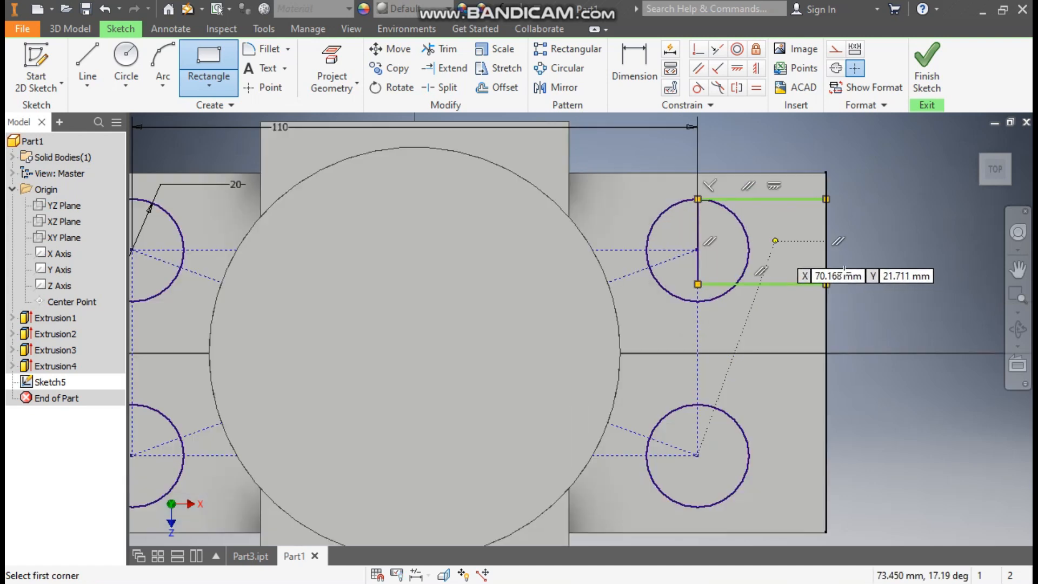
scroll(866, 262, down, 1)
middle_drag(865, 263, 809, 255)
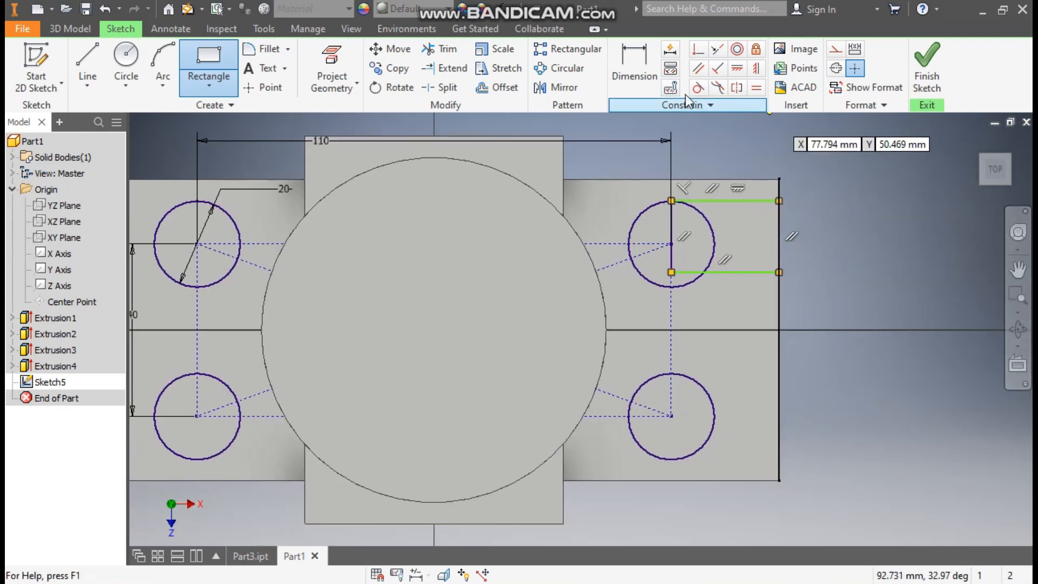
Step: Dimension the height of the rectangle at the upper-right circle to 10 mm
click(636, 68)
click(756, 202)
click(748, 272)
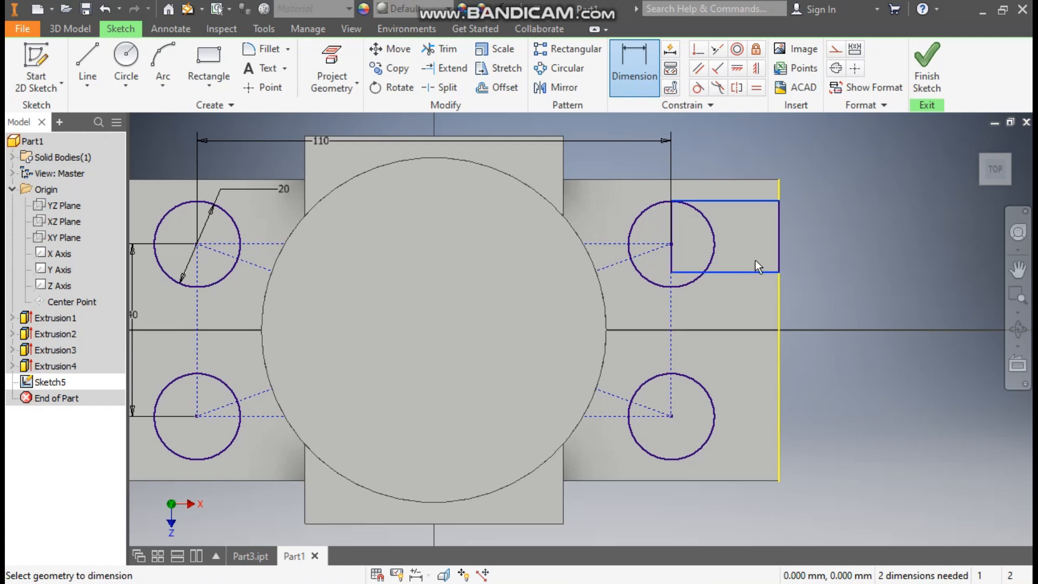
click(760, 239)
text(10)
key(Return)
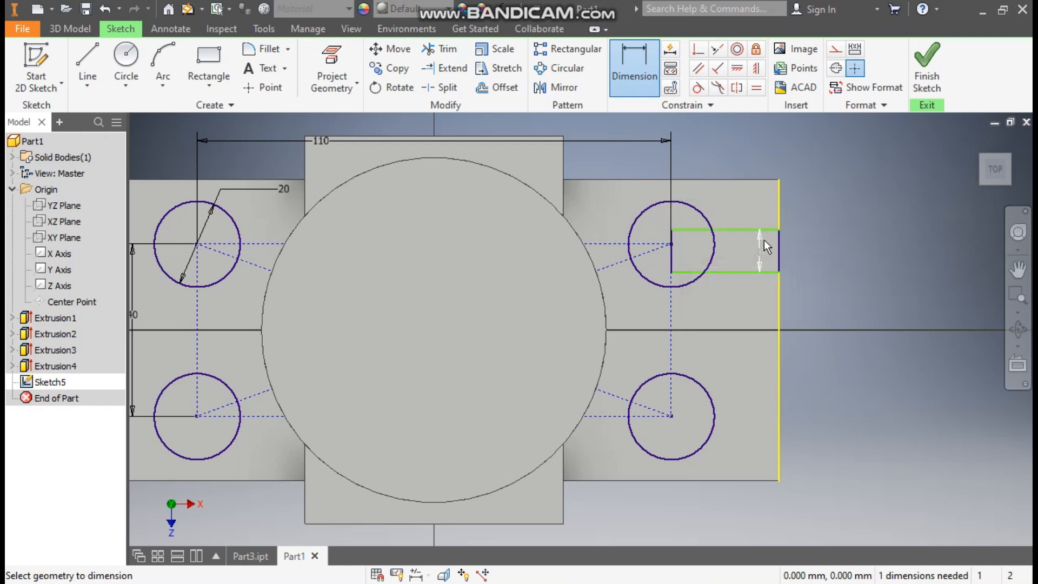
Step: Draw a two-point rectangle about 8.4 mm high from the plate's right edge to the vertical line through the lower-right circle's center
middle_drag(864, 275, 805, 239)
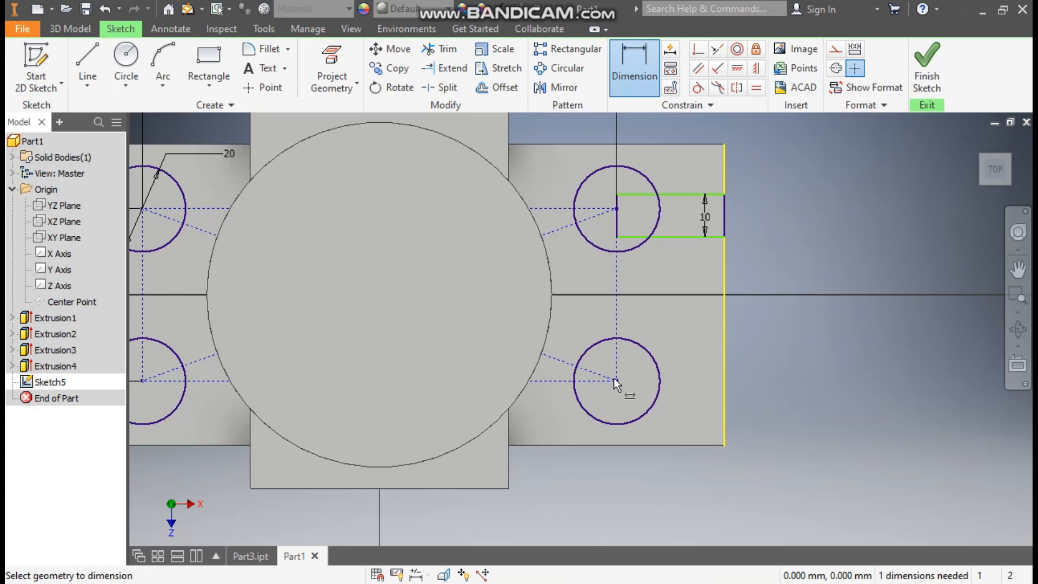
click(219, 82)
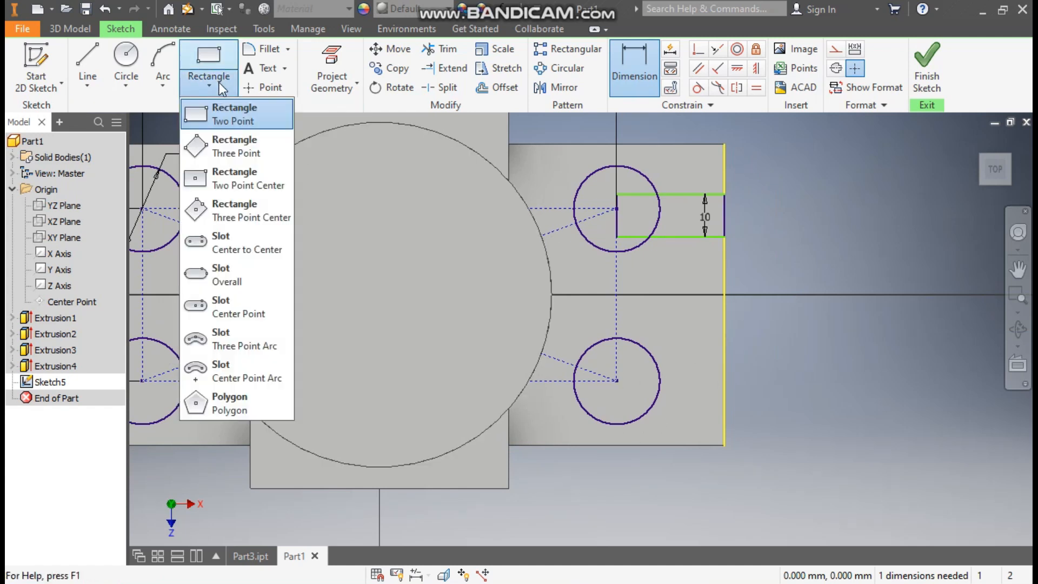
click(227, 123)
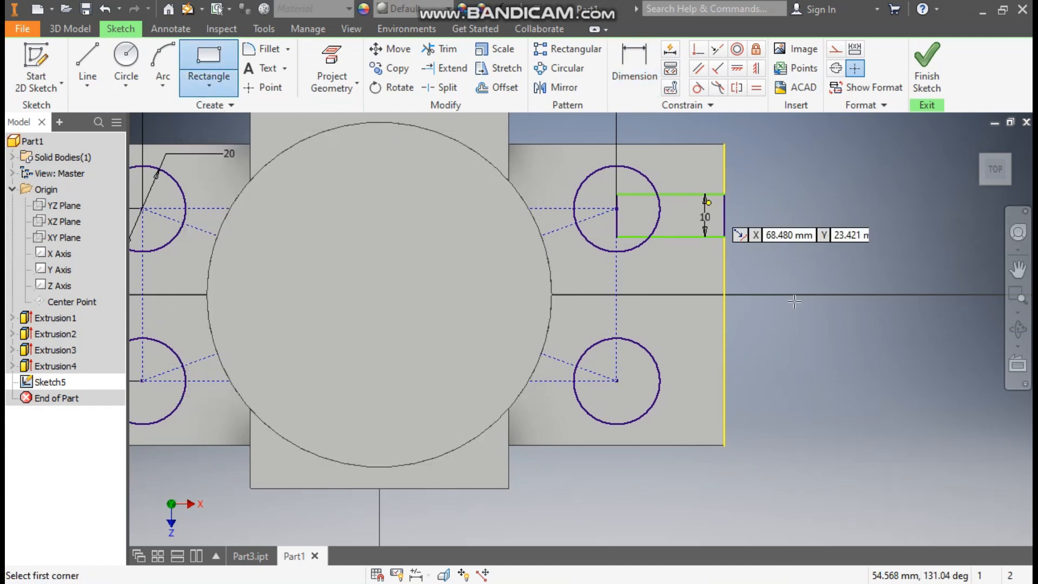
click(720, 370)
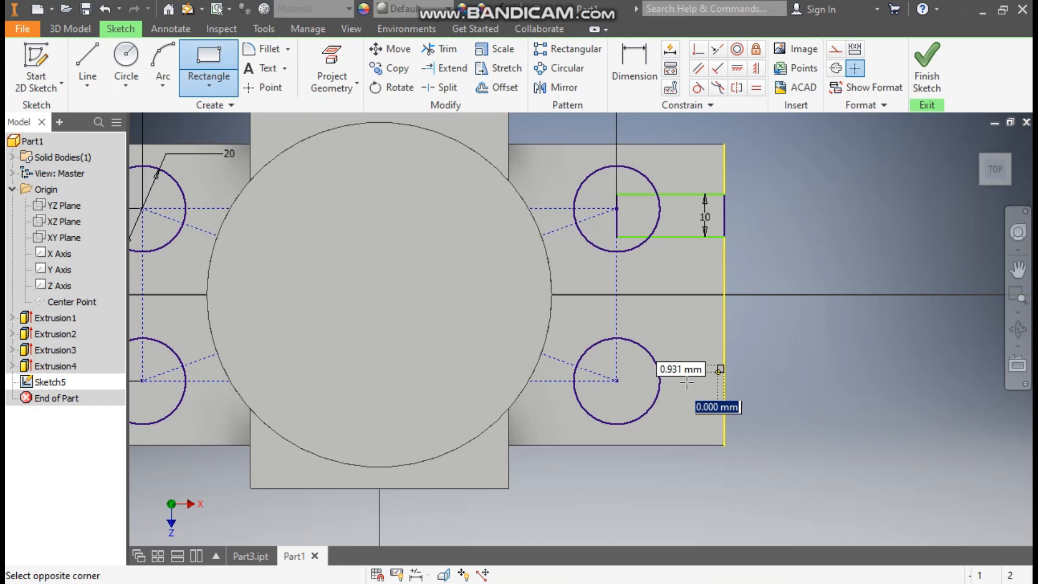
click(617, 401)
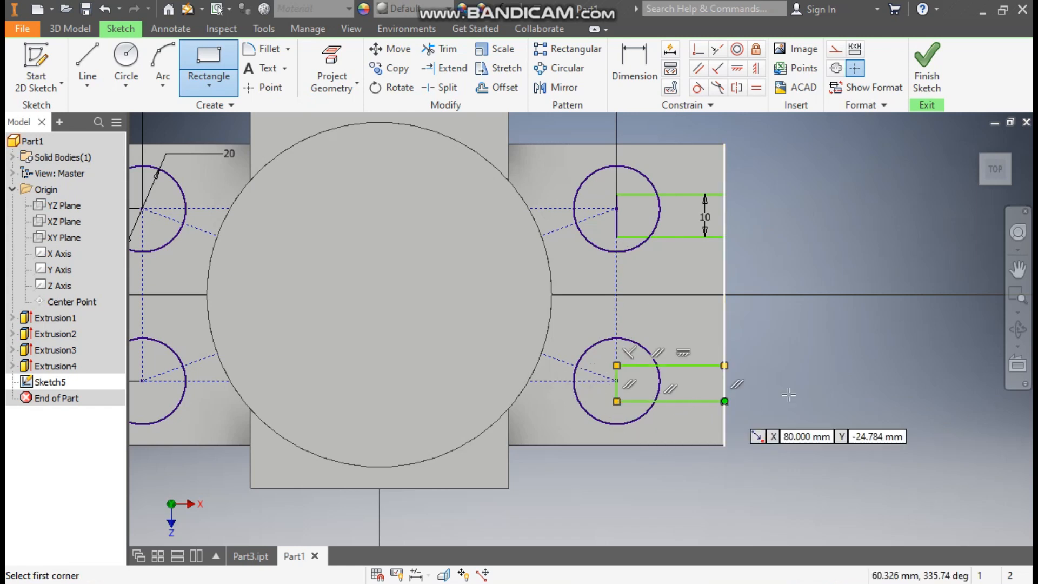
Step: Dimension the height of the rectangle at the lower-right circle to 10 mm
click(637, 74)
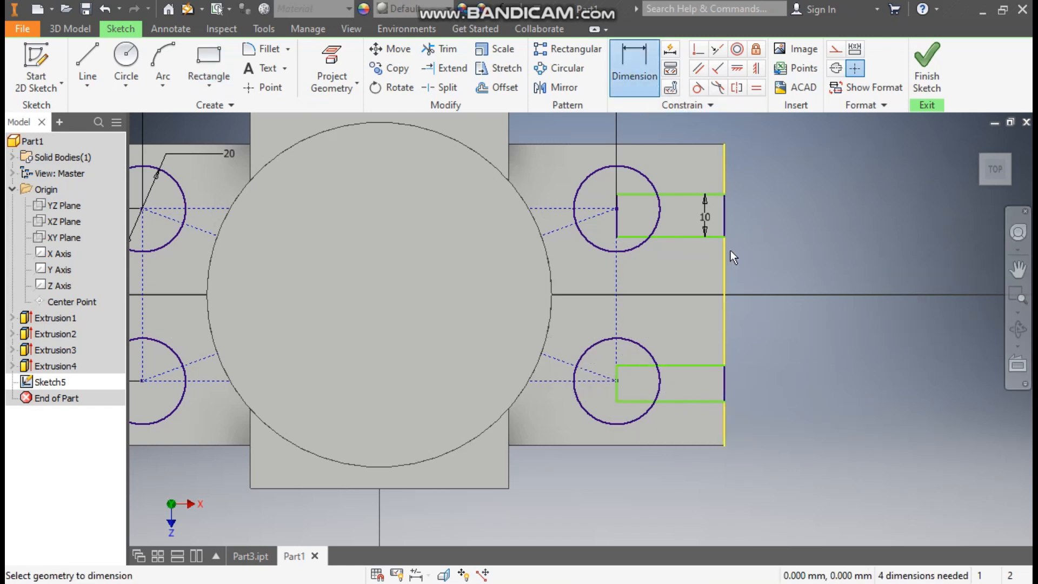
click(698, 366)
click(702, 401)
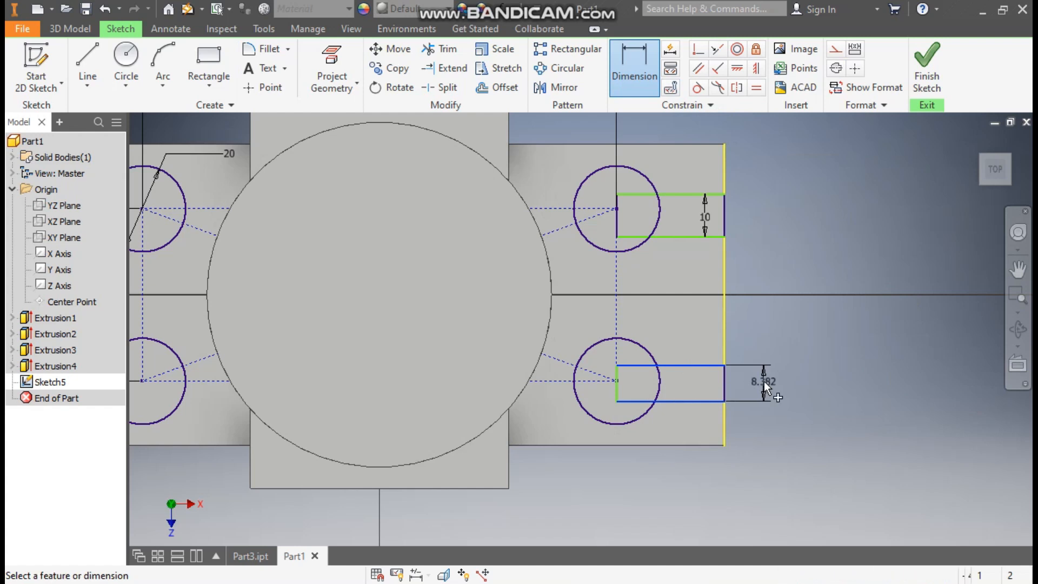
click(764, 381)
text(10)
key(Return)
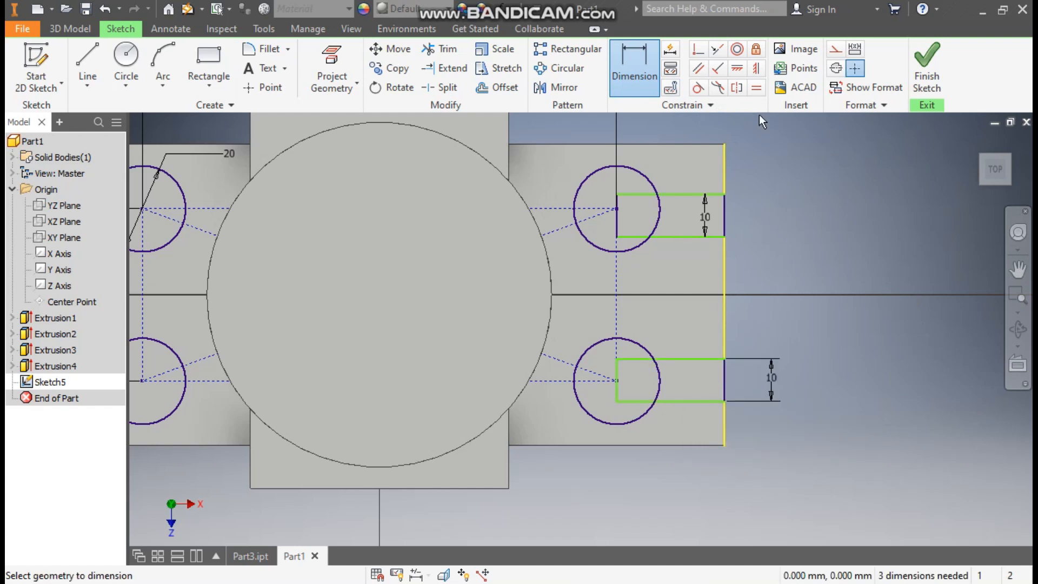
Step: Align the upper-right circle's center with the midpoint of its rectangle's right side using a Horizontal constraint
click(740, 70)
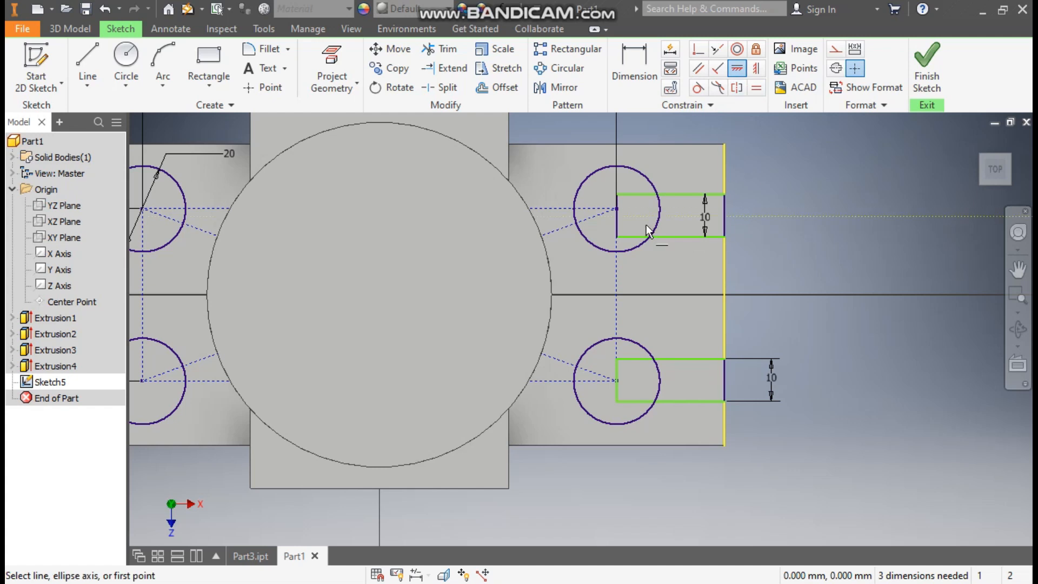
click(617, 209)
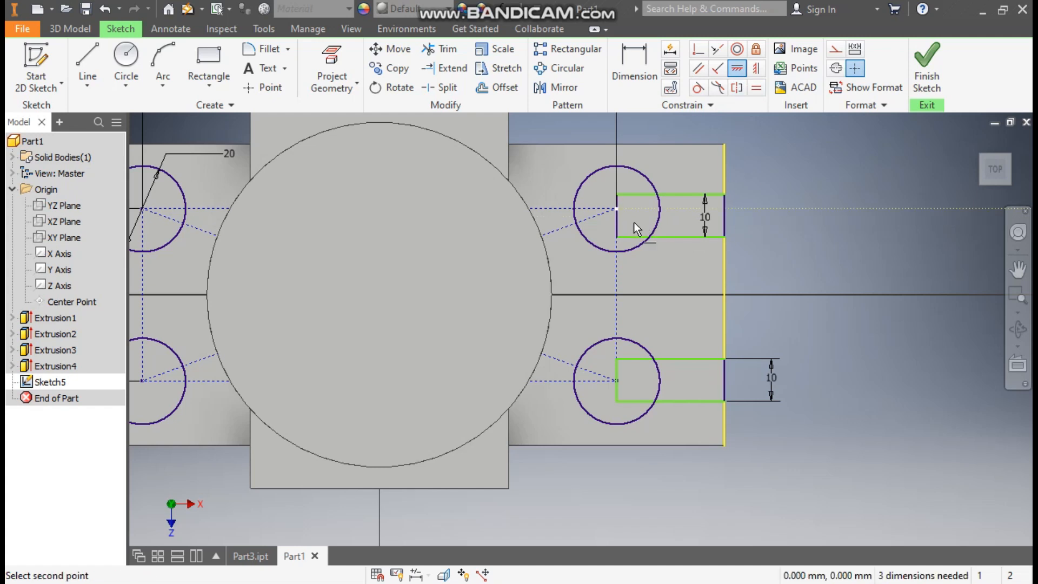
click(721, 215)
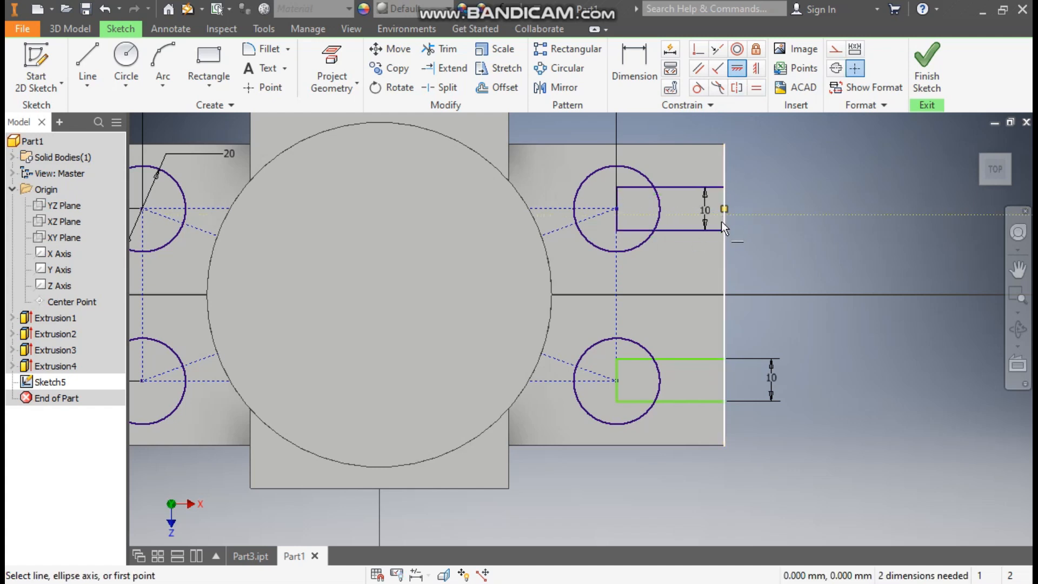
Step: Align the lower-right circle's center with the midpoints of its rectangle's right and left sides using Horizontal constraints
click(620, 381)
click(726, 381)
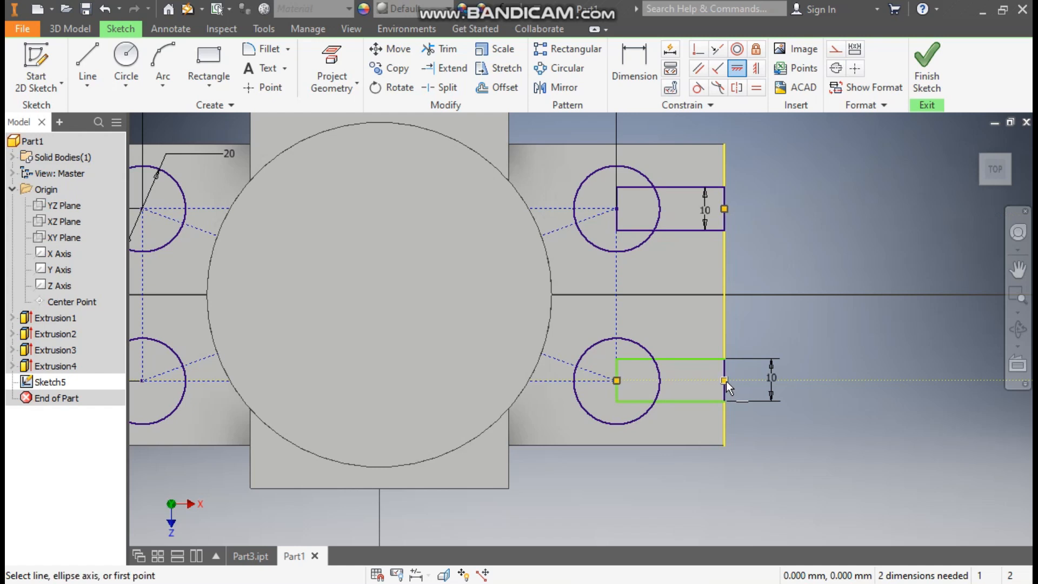
scroll(620, 384, up, 10)
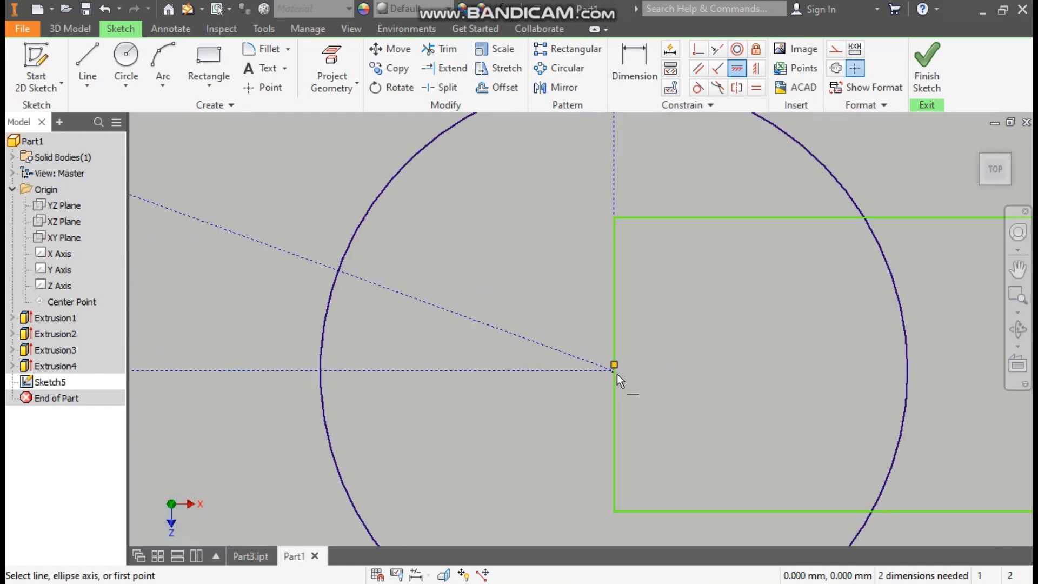
click(592, 346)
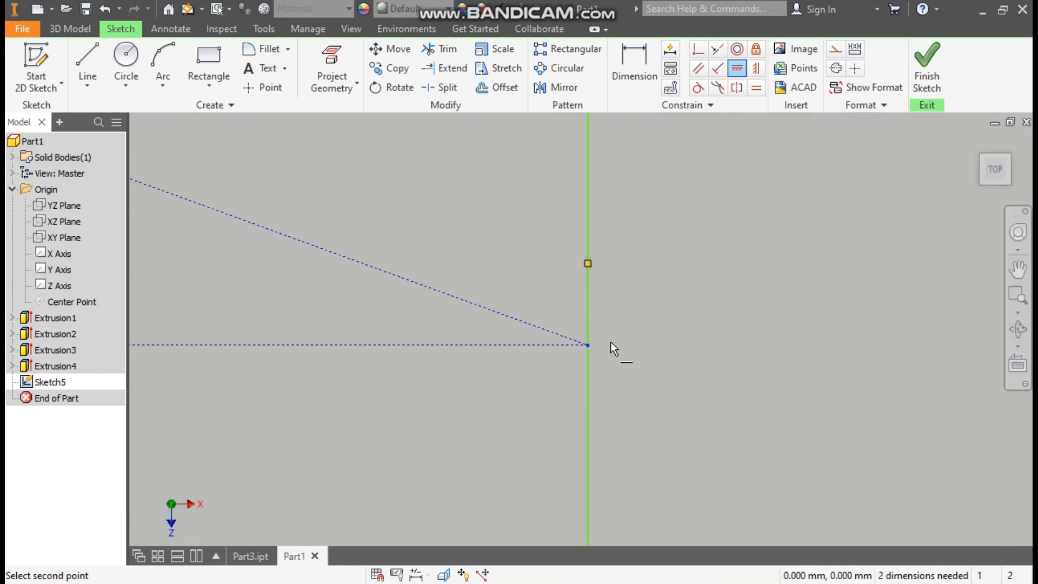
click(588, 264)
scroll(698, 327, down, 5)
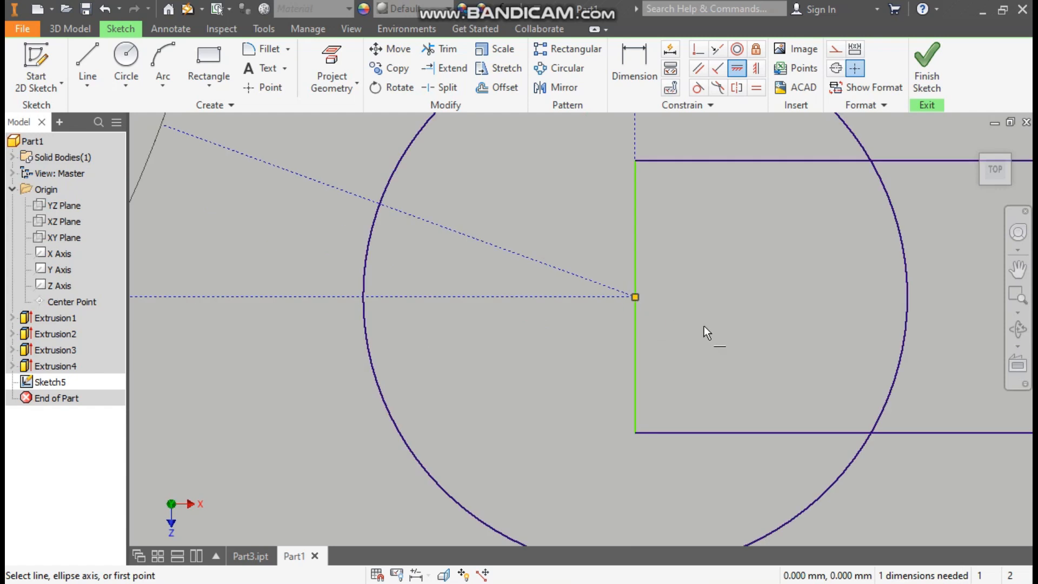
scroll(699, 330, down, 3)
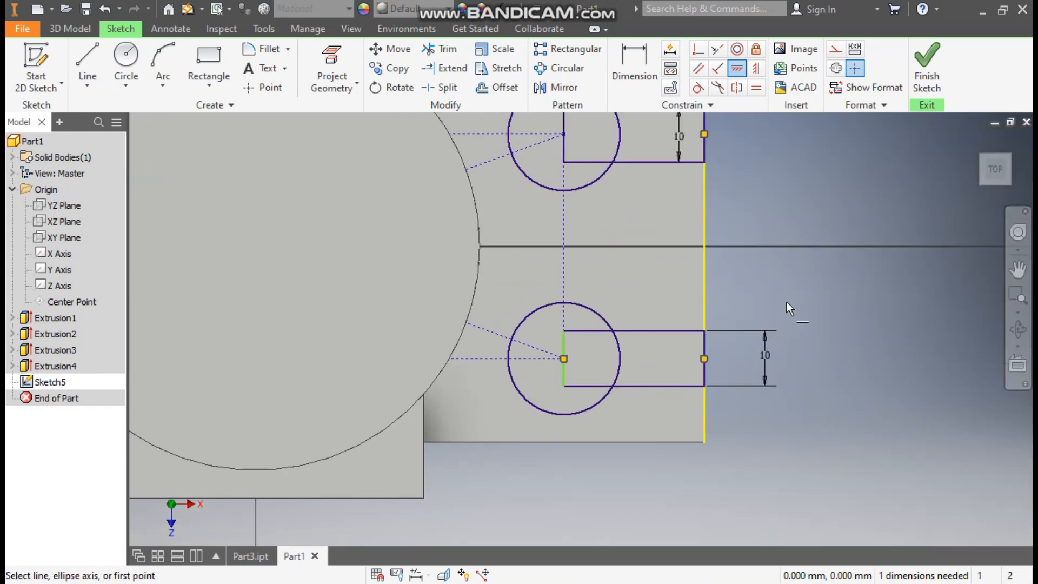
key(Escape)
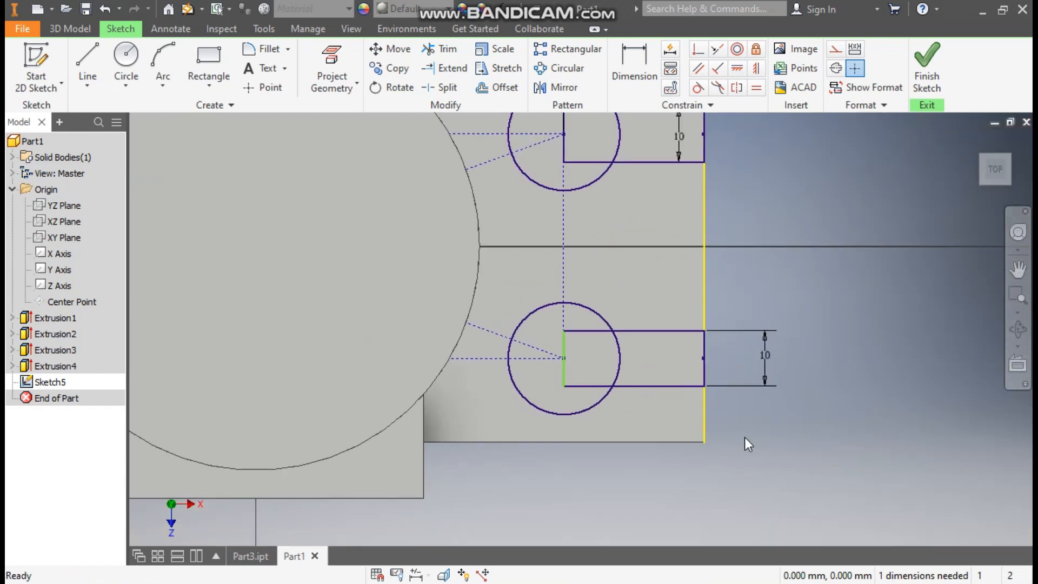
Step: Pull the lower-right rectangle's left side away from the circle and try to make its midpoint coincident with the circle's center
drag(564, 330, 651, 334)
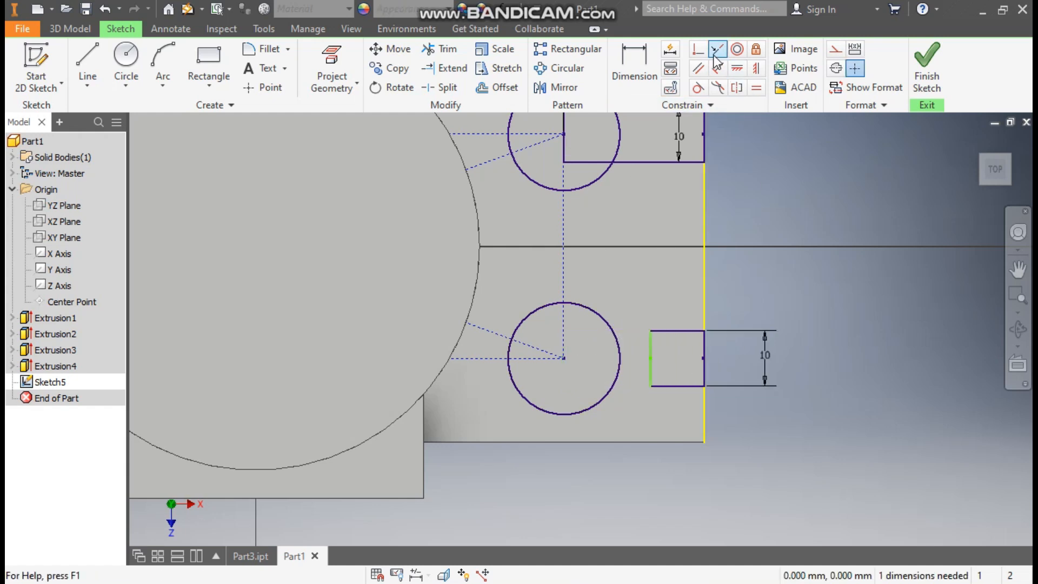
click(698, 49)
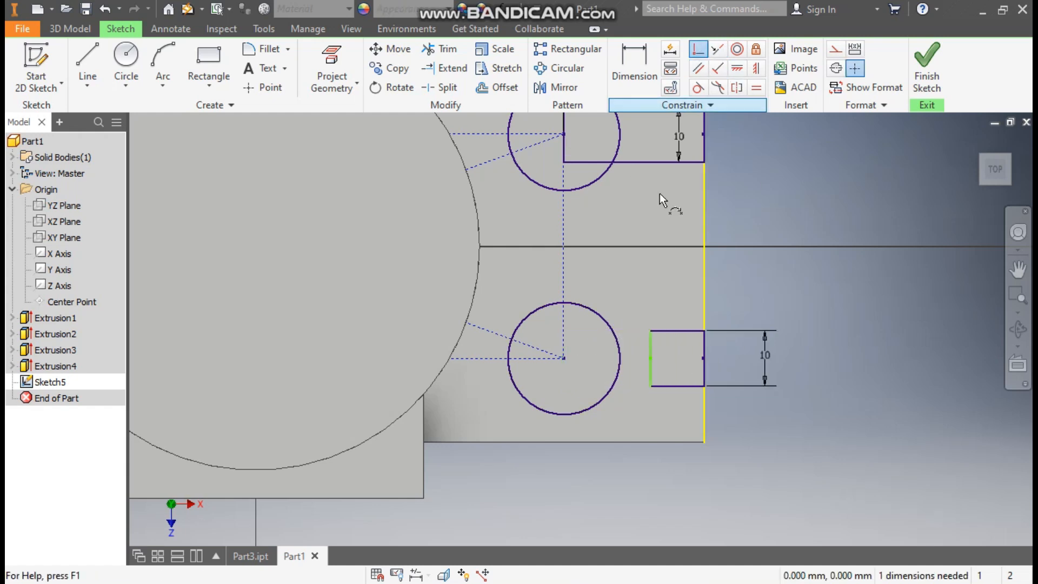
click(563, 358)
click(650, 357)
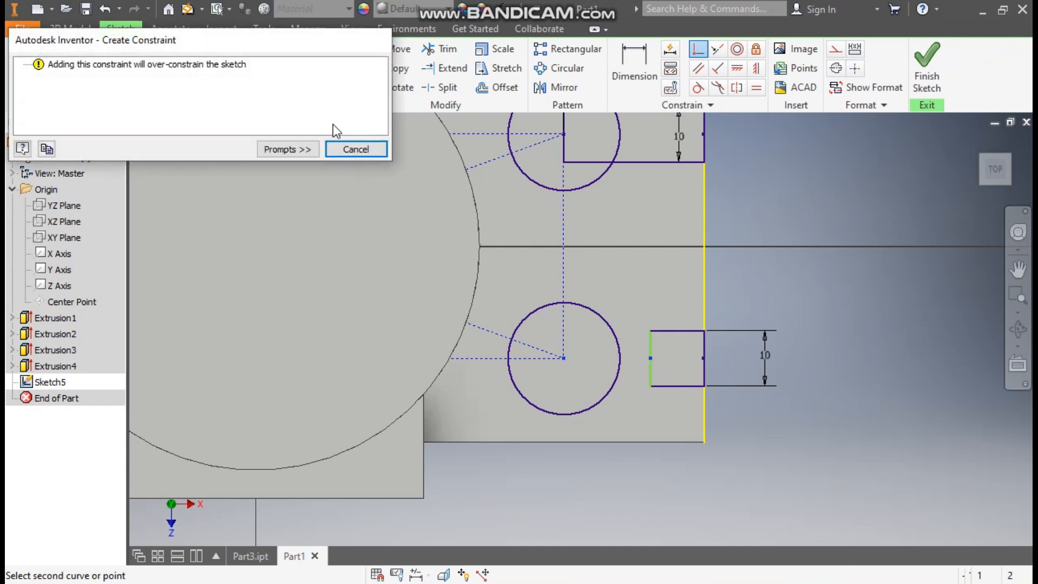
click(343, 147)
click(651, 358)
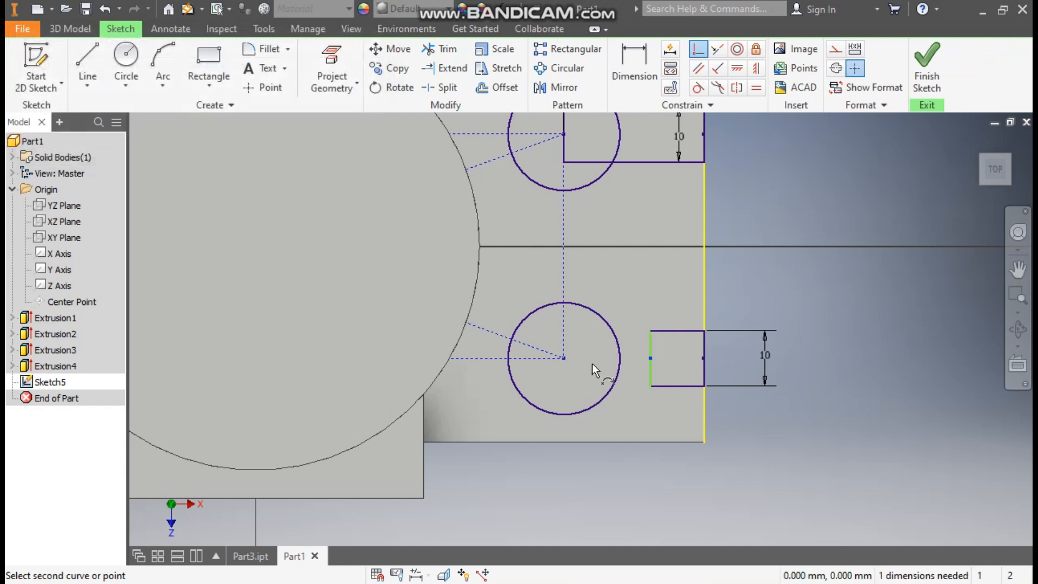
click(564, 357)
click(356, 149)
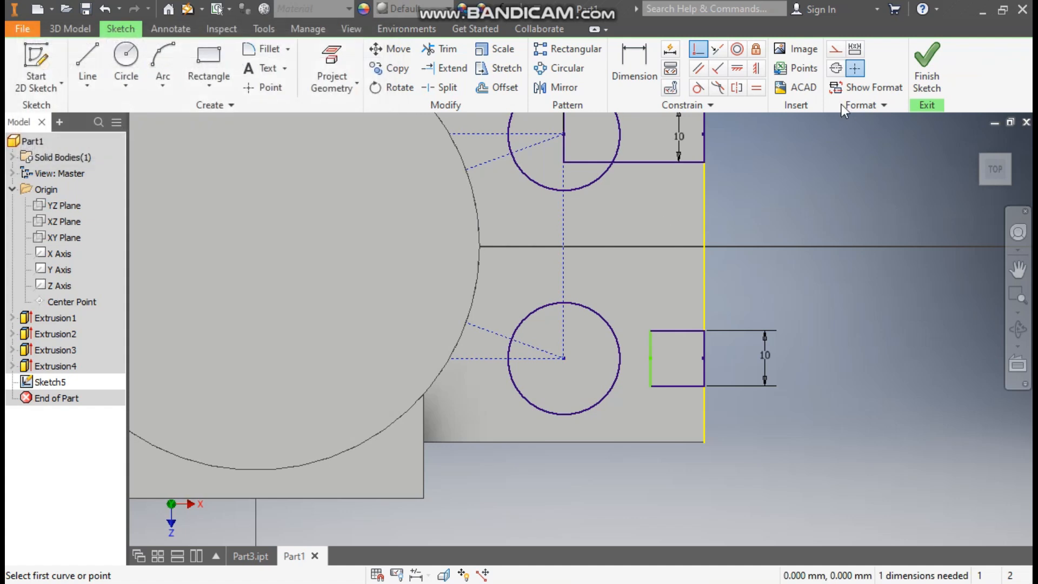
Step: Make the lower-right rectangle's left side coincident with the circle's center and finish the sketch
click(651, 357)
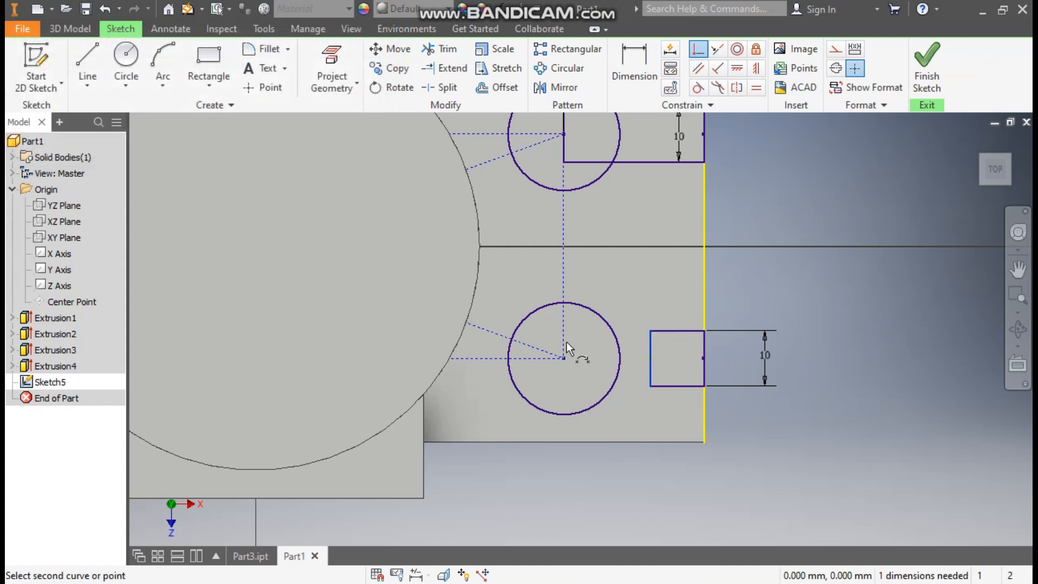
click(564, 358)
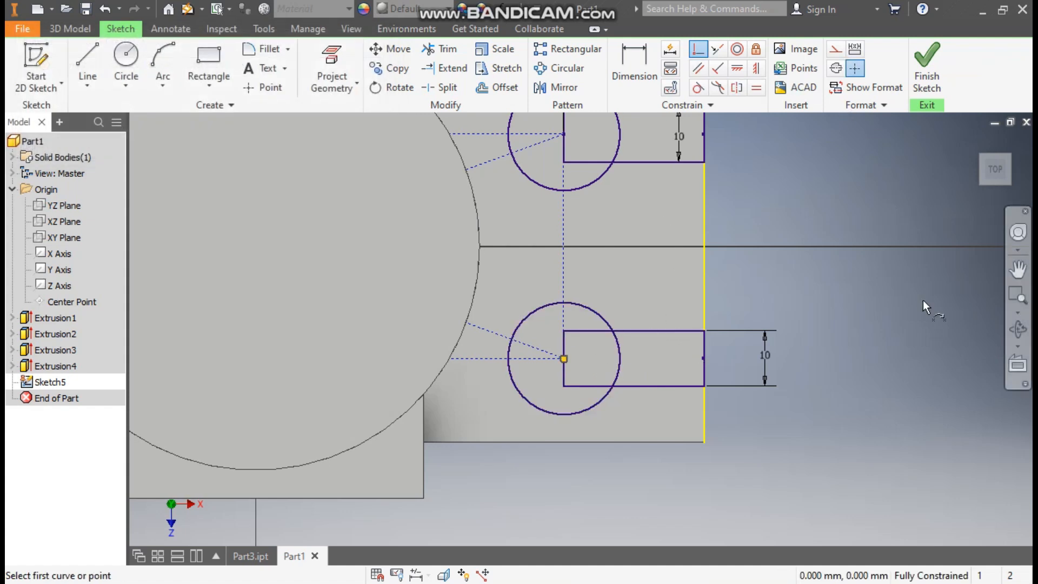
click(927, 66)
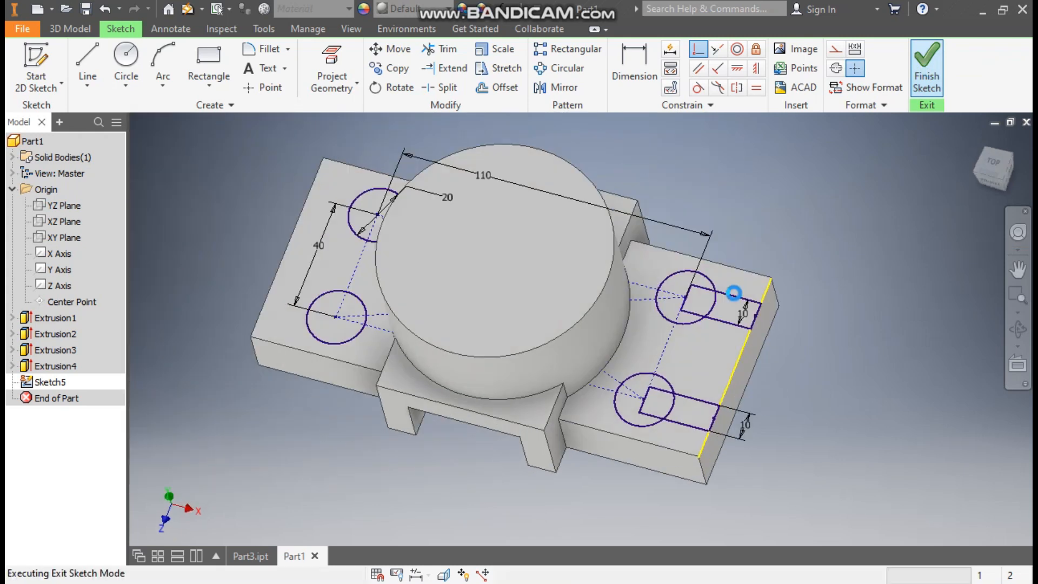
Step: Extrude all four circles and both slot rectangles 40 mm downward as a cut through the base plate
click(88, 64)
mouse_move(776, 201)
mouse_down()
mouse_move(730, 267)
mouse_move(346, 489)
mouse_up()
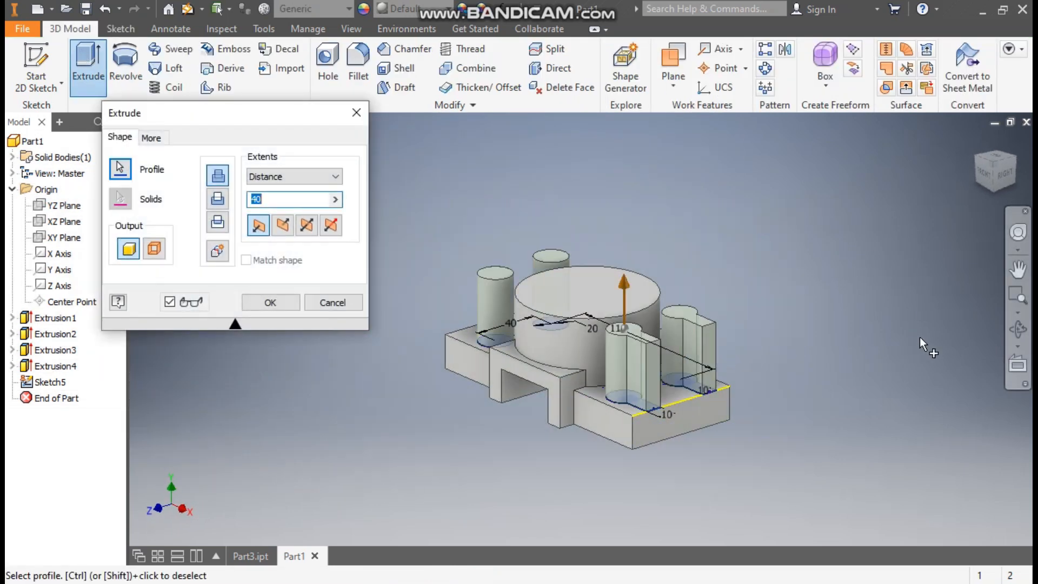
scroll(660, 368, down, 3)
middle_drag(660, 368, 763, 389)
scroll(762, 389, up, 2)
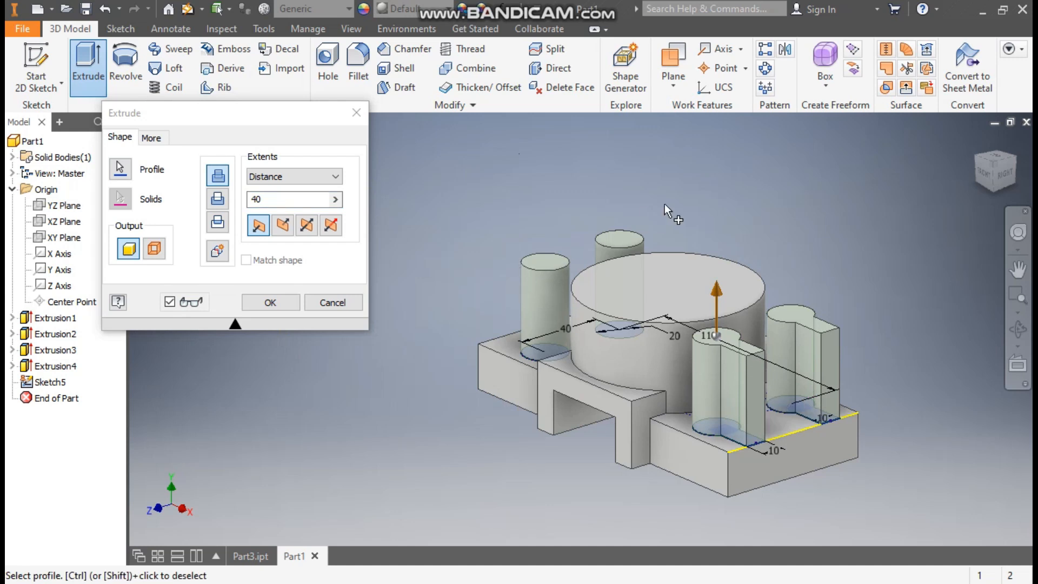
click(281, 230)
click(281, 229)
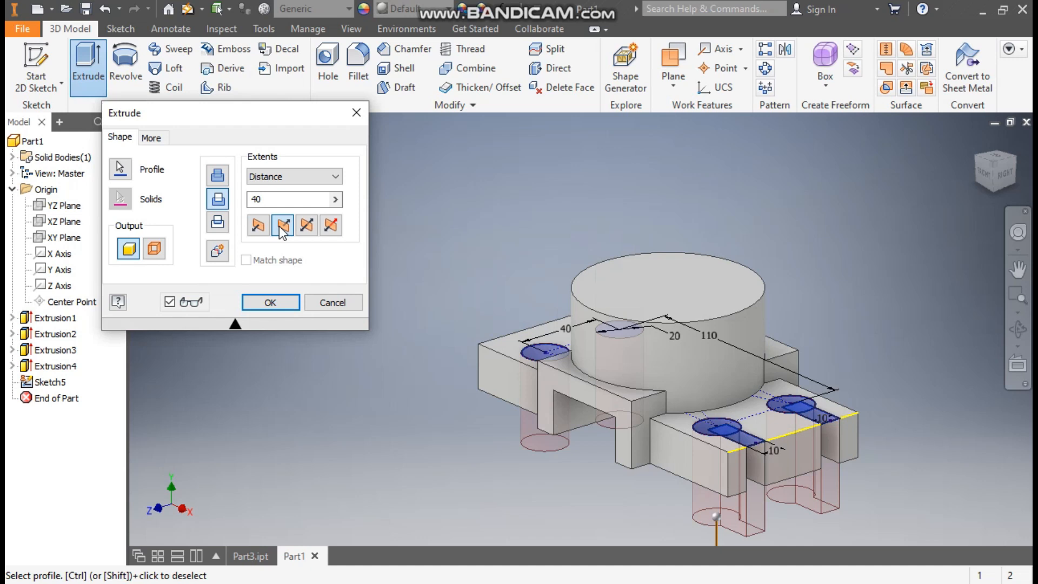
click(264, 199)
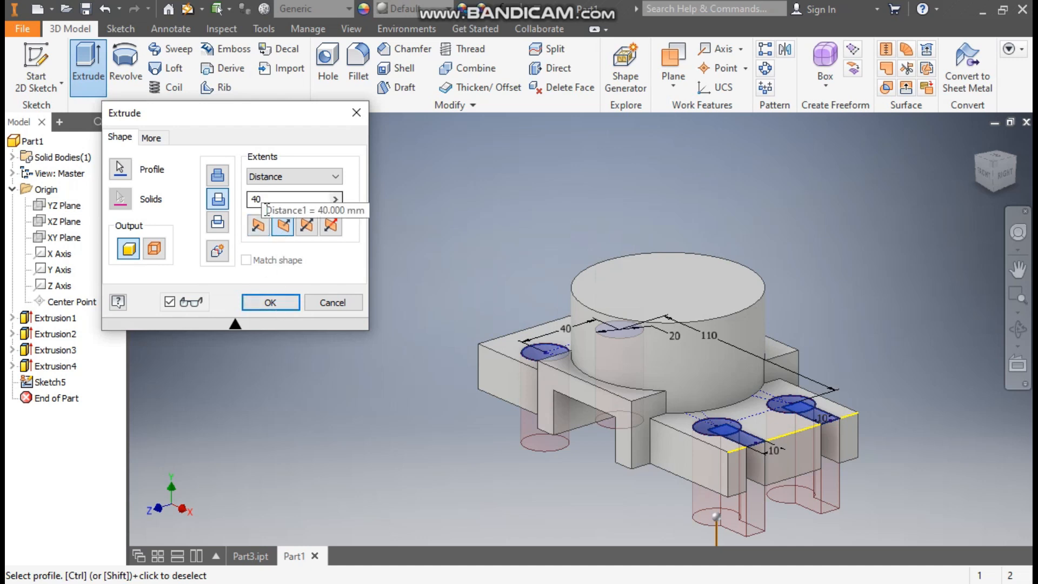
click(270, 301)
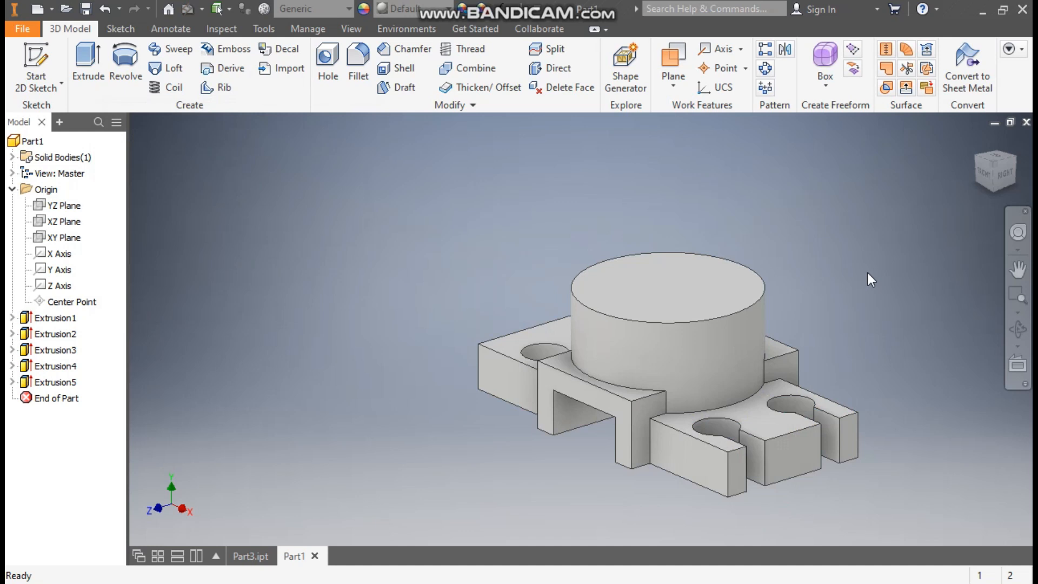
Step: Create a sketch on the boss's top face with a point at the origin, and finish the sketch
click(660, 288)
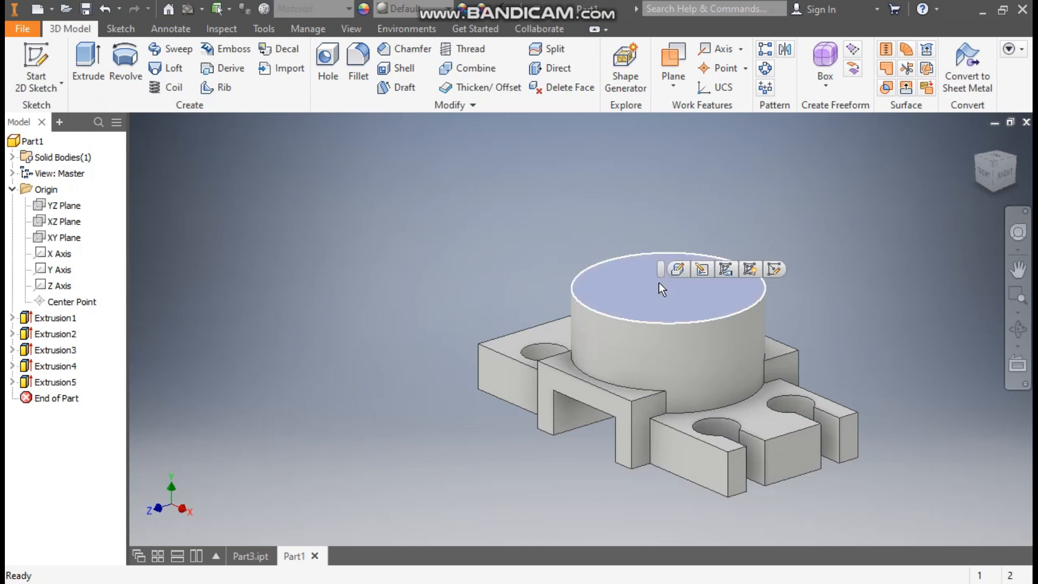
click(772, 271)
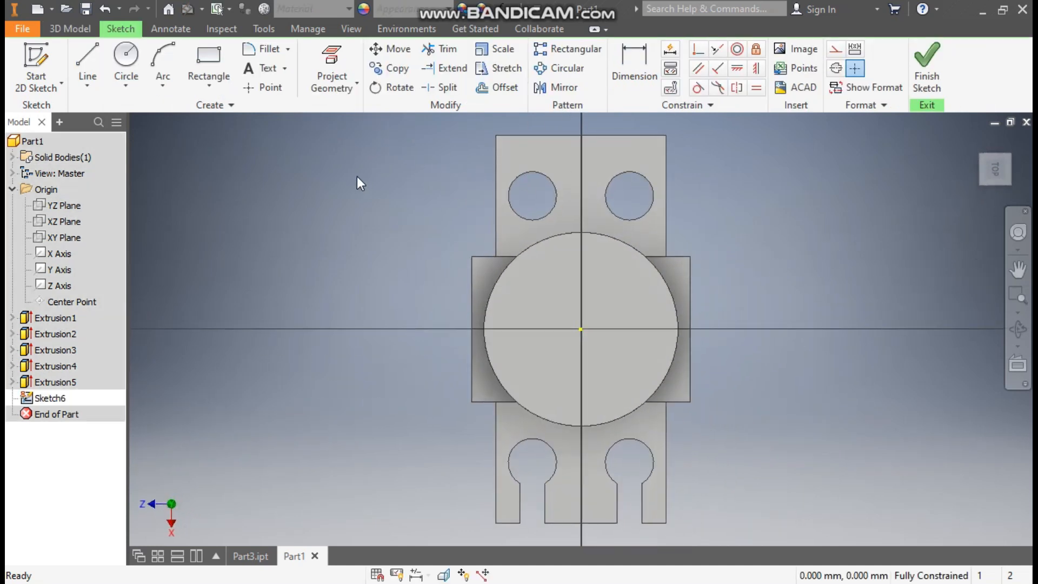
click(271, 88)
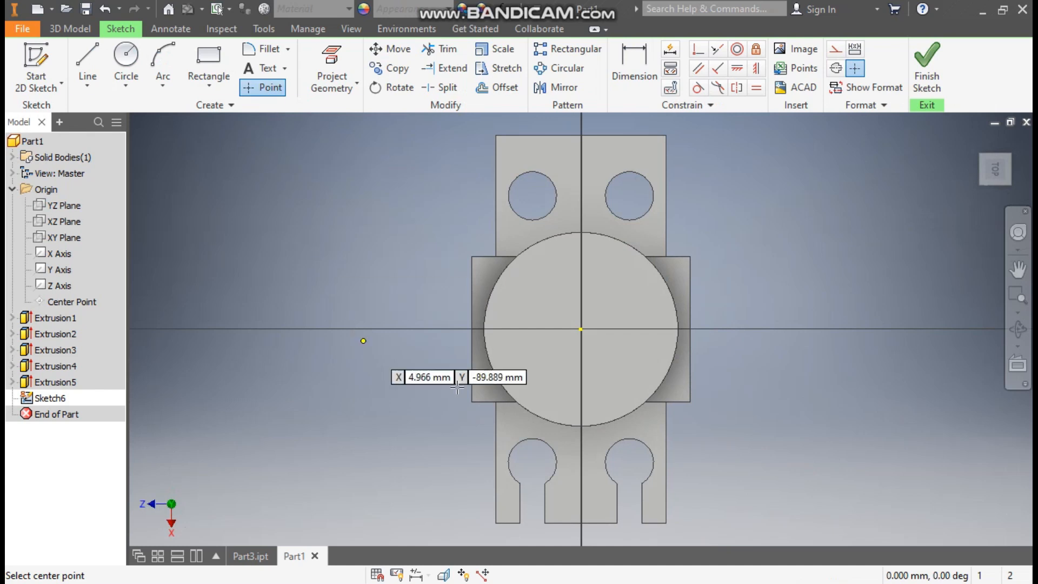
click(579, 329)
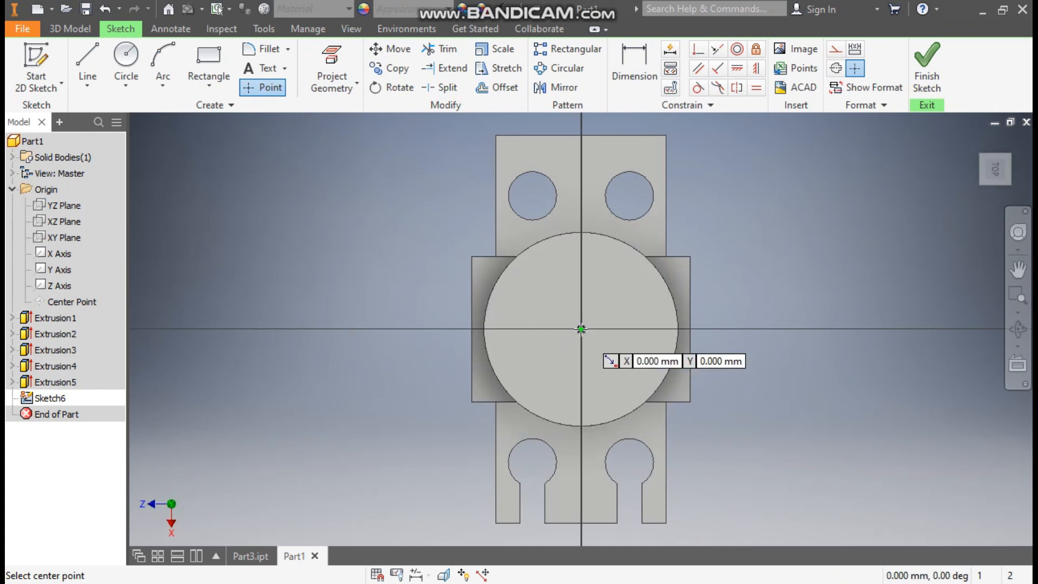
click(933, 71)
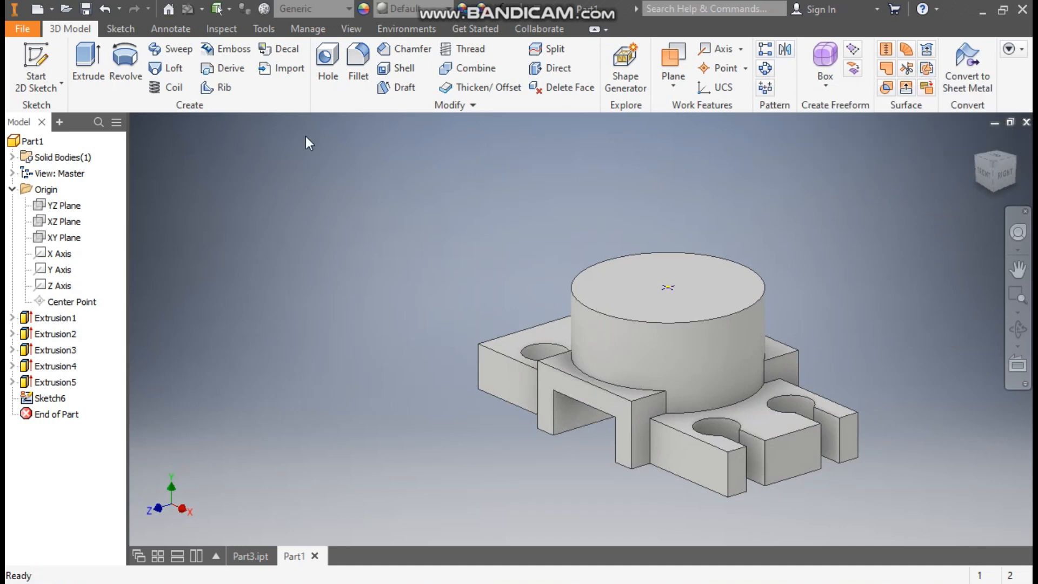
Step: Create a through-all counterbore hole at the boss's center point, with a 60 mm counterbore 15 mm deep and a 30 mm hole
click(327, 71)
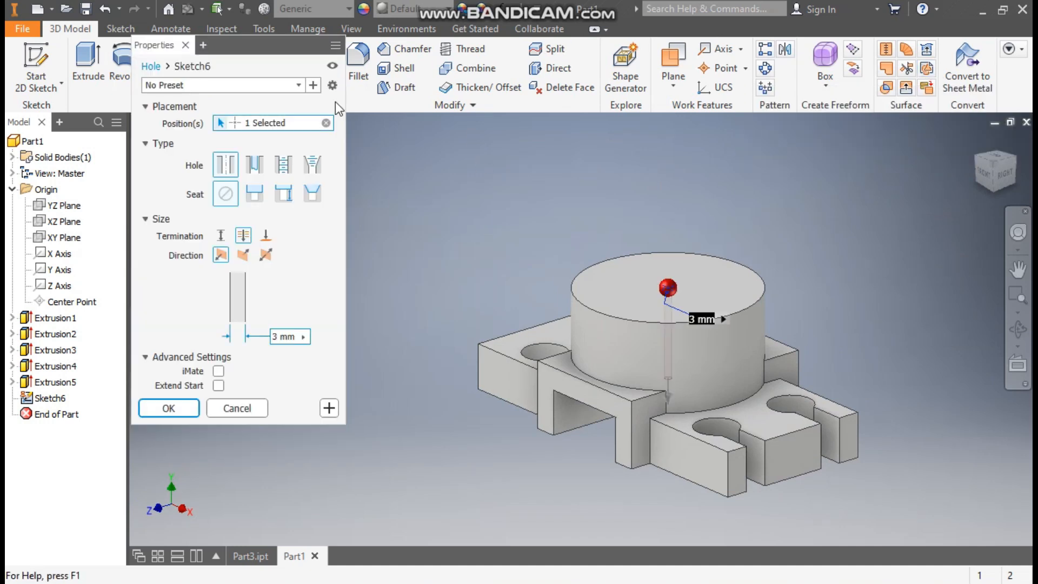
click(258, 196)
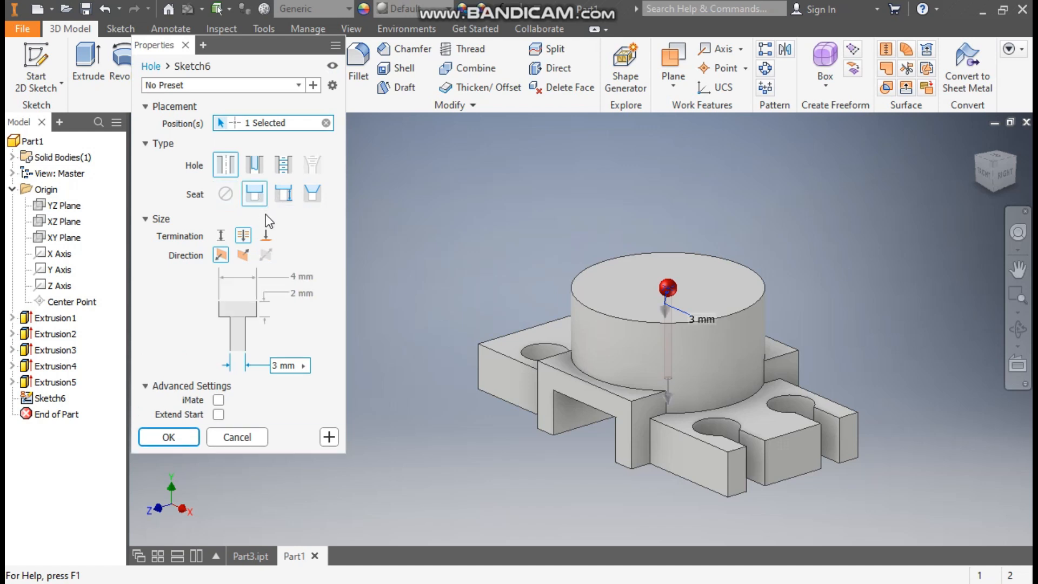
click(241, 235)
click(293, 276)
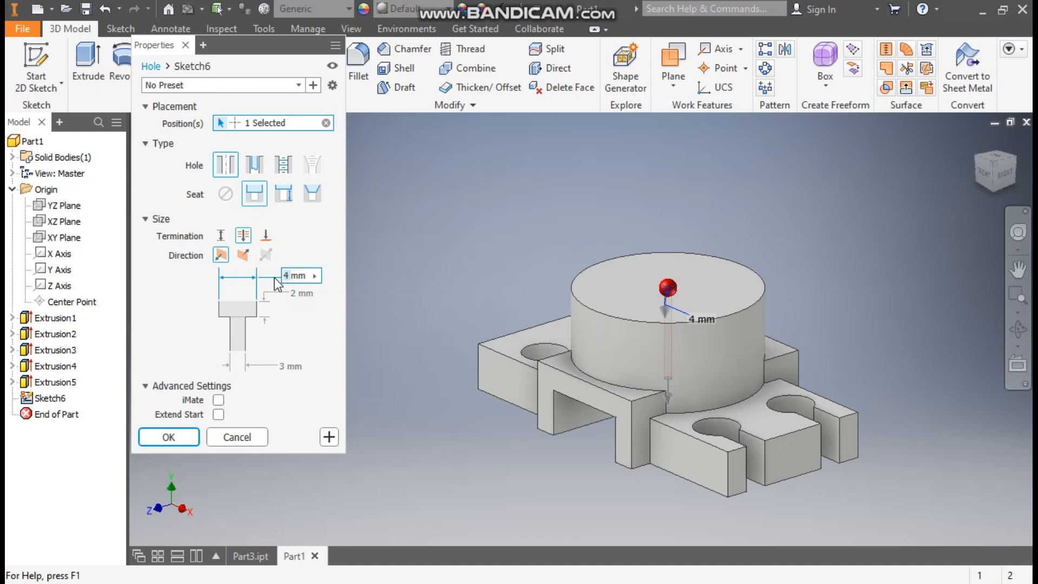
text(60)
click(291, 296)
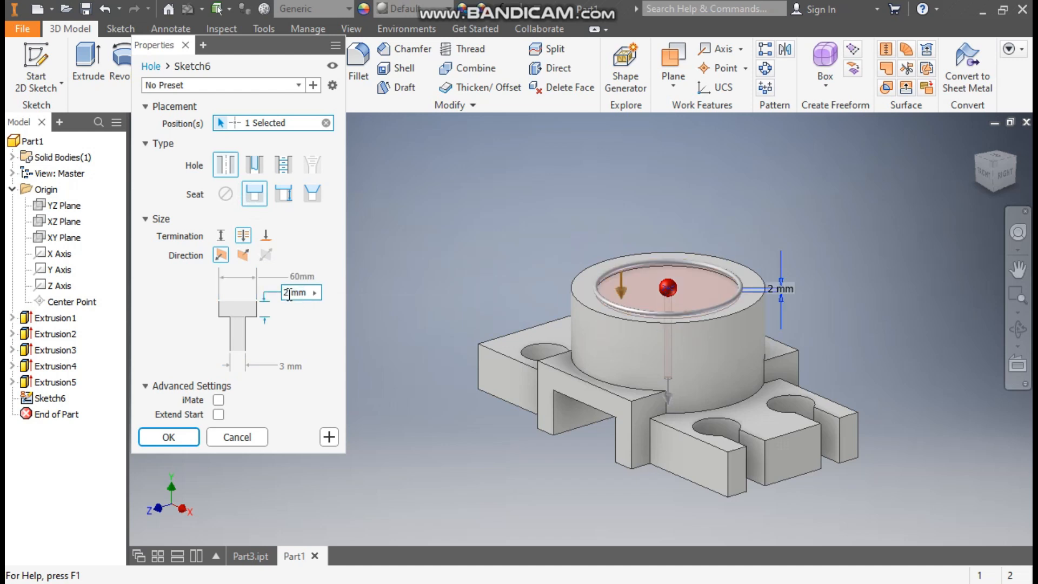
text(15)
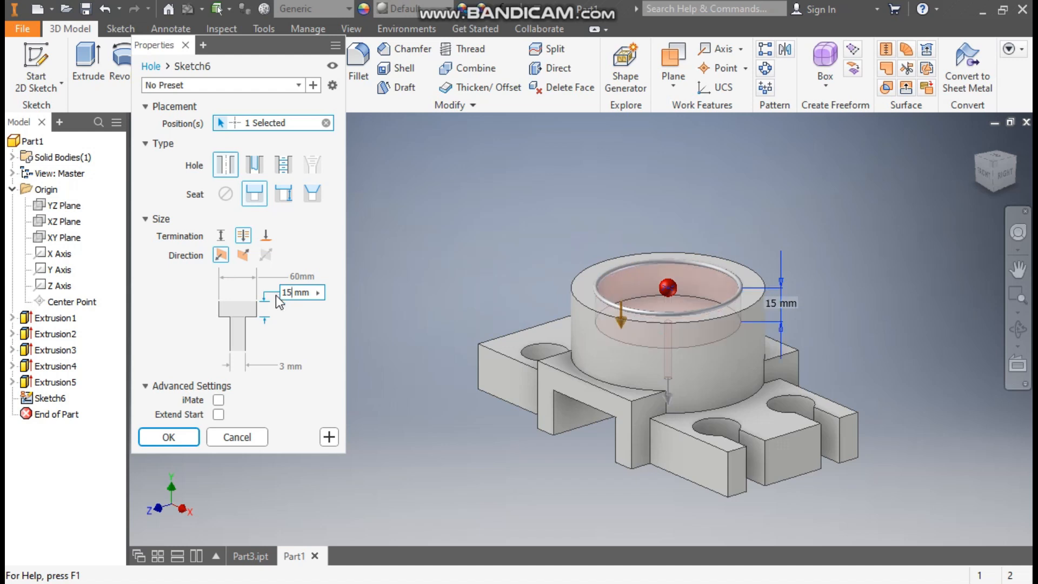
click(280, 366)
drag(280, 366, 275, 371)
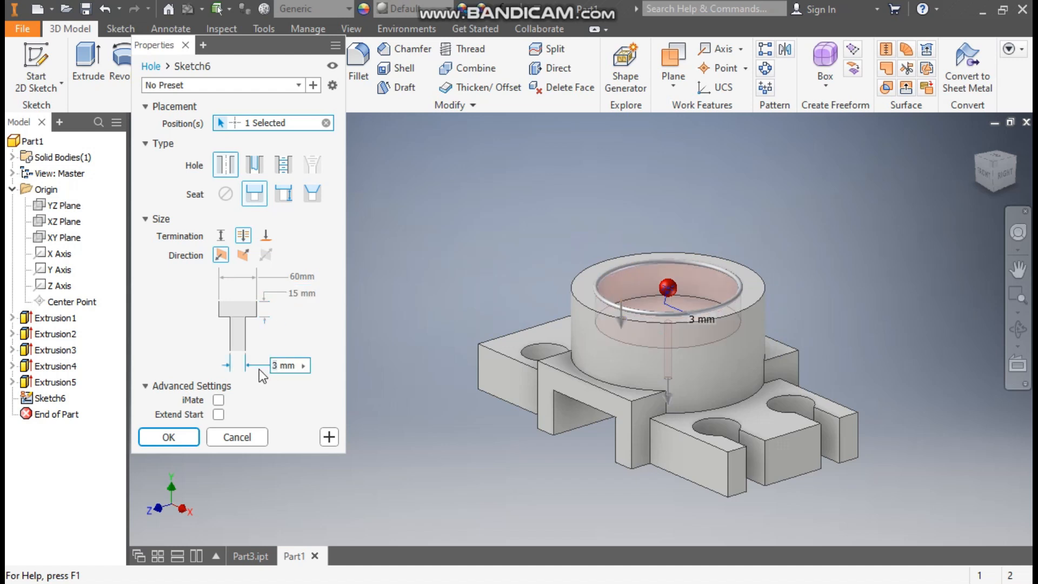
text(30)
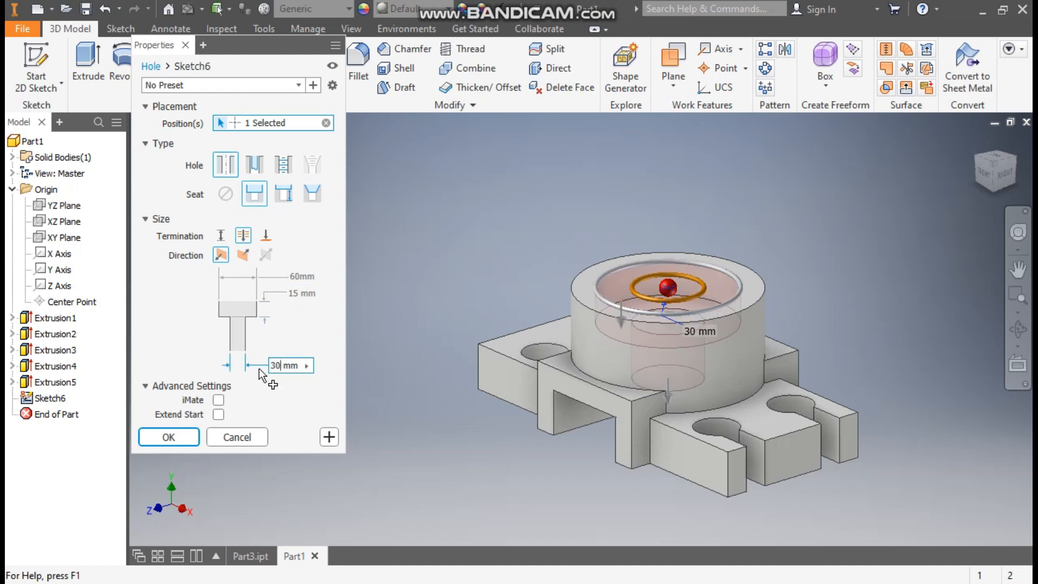
click(165, 437)
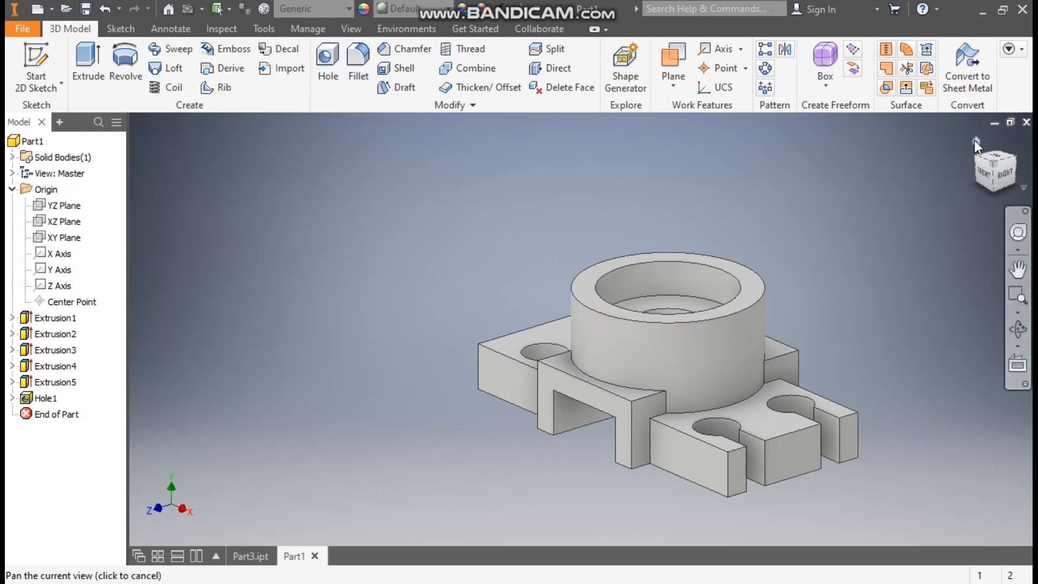
Step: Compare the part in home view with the finished Part3.ipt, and examine that model's rib between the two closed holes
click(975, 142)
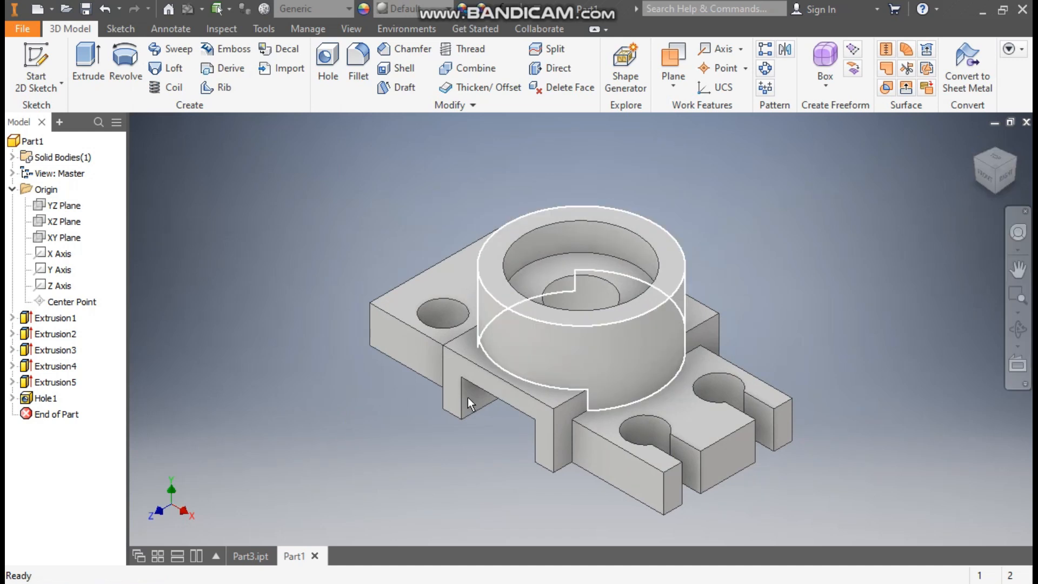
click(244, 553)
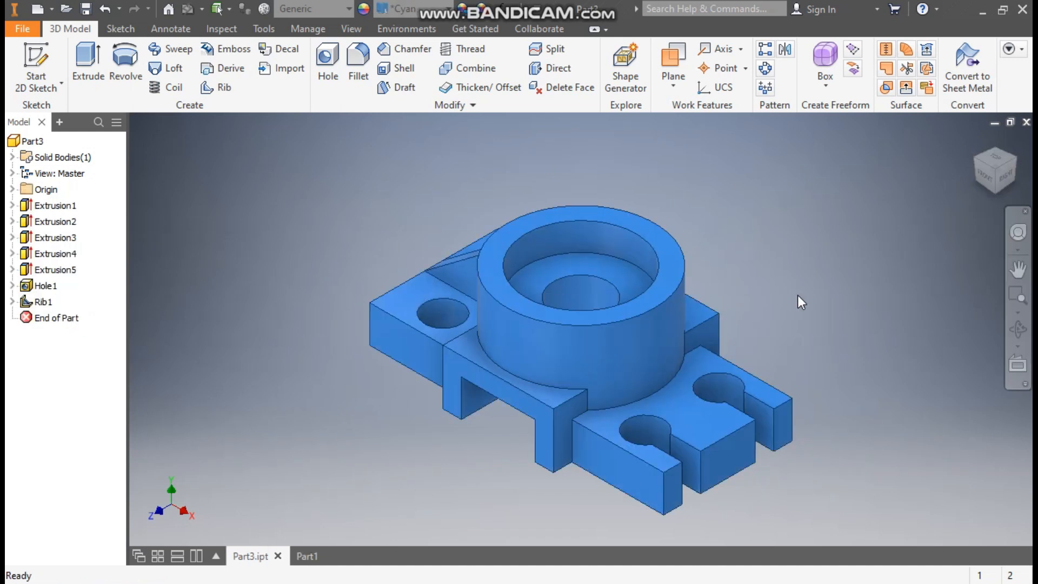
click(972, 160)
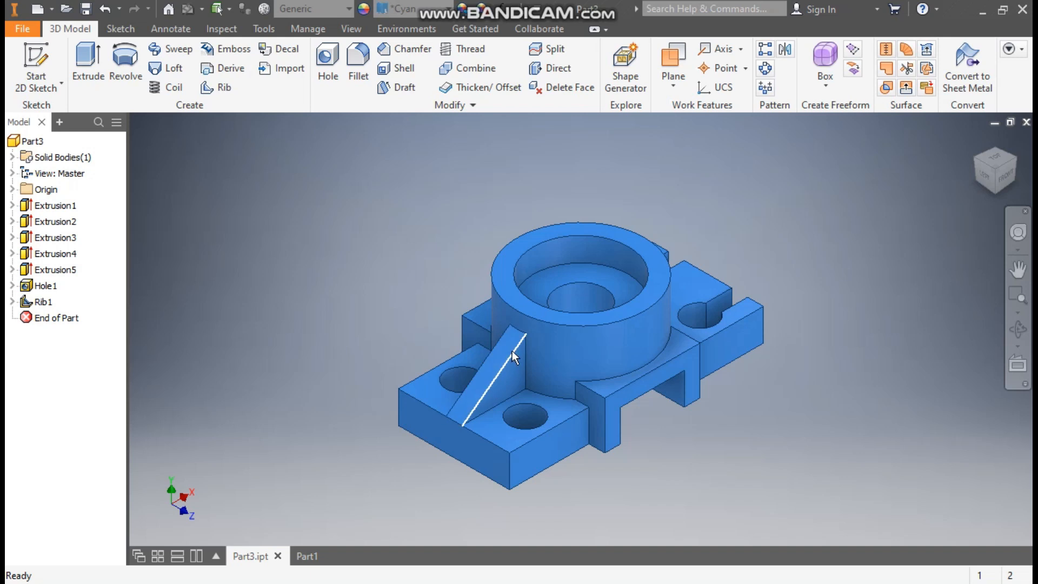
Step: In Part1, start a sketch on the XY plane and draw a sloped line from the base plate's upper outer corner to the boss's side
click(303, 556)
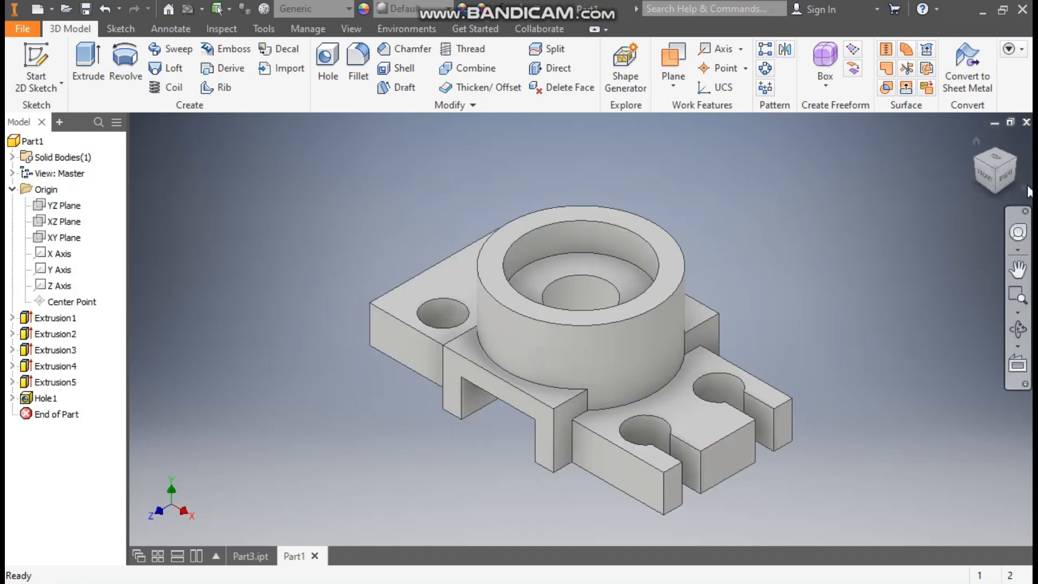
middle_drag(865, 291, 845, 235)
click(64, 239)
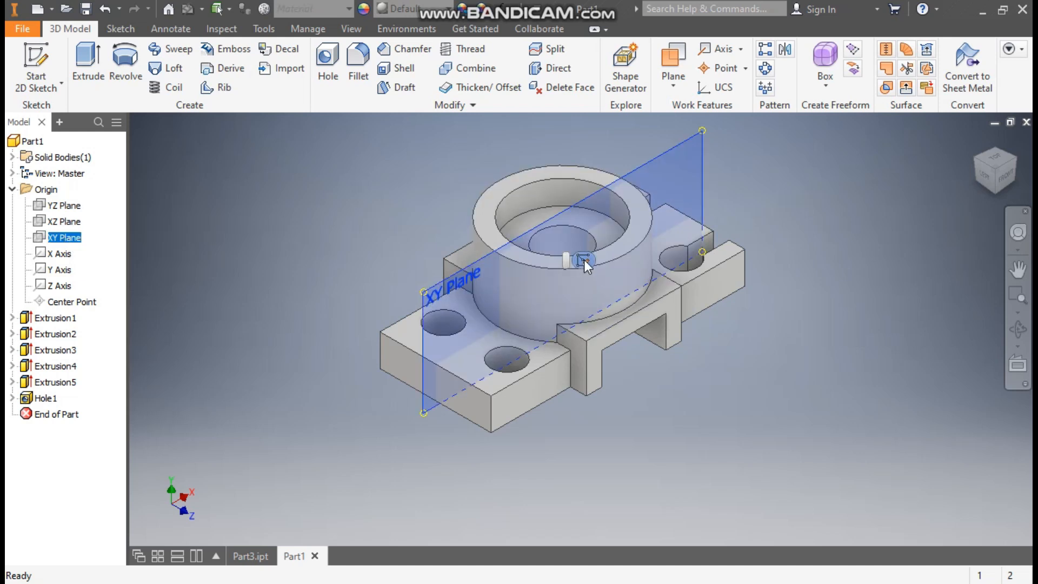
click(584, 260)
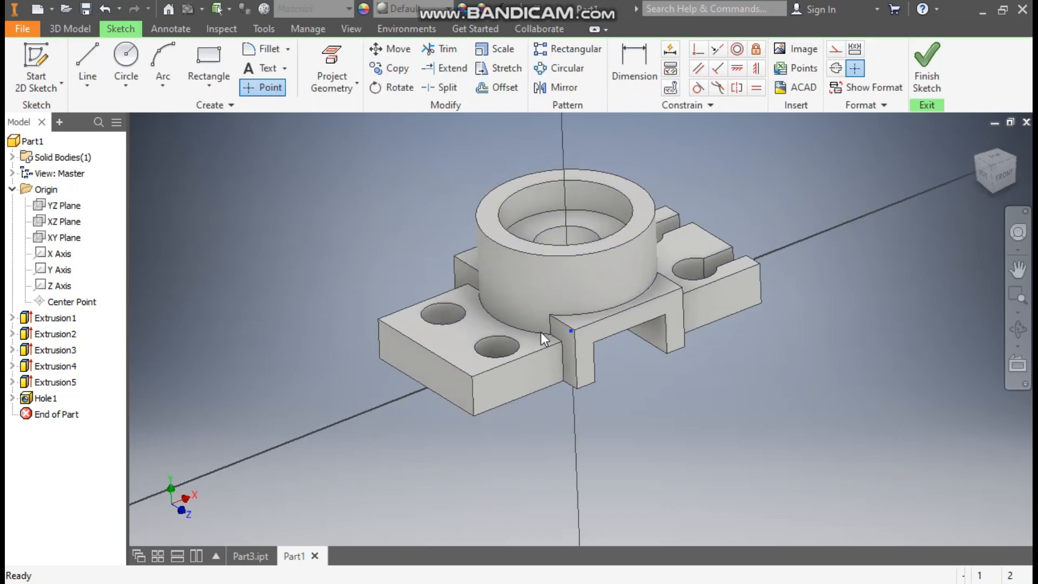
click(86, 54)
scroll(470, 237, up, 3)
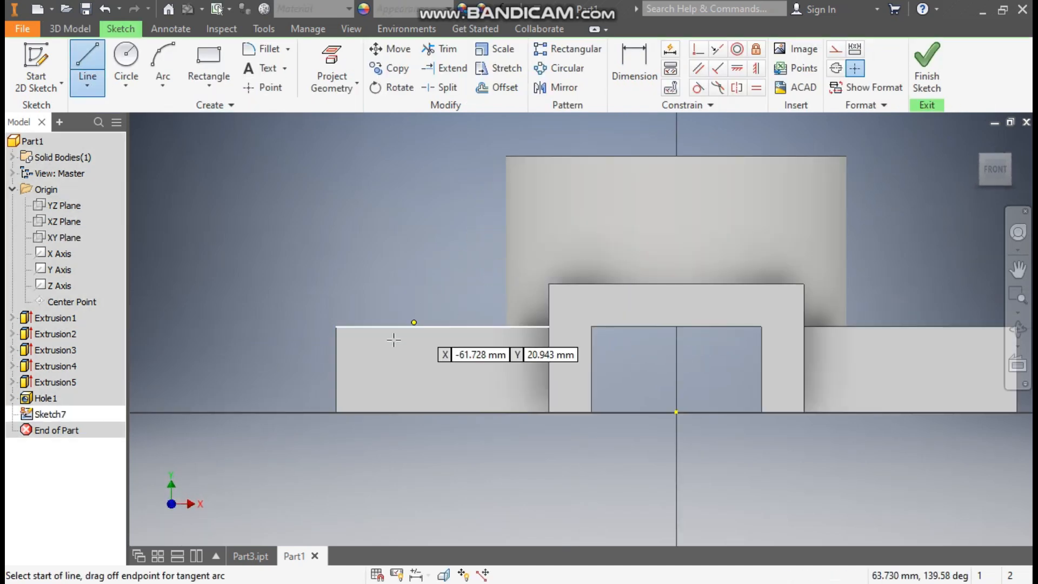
click(336, 327)
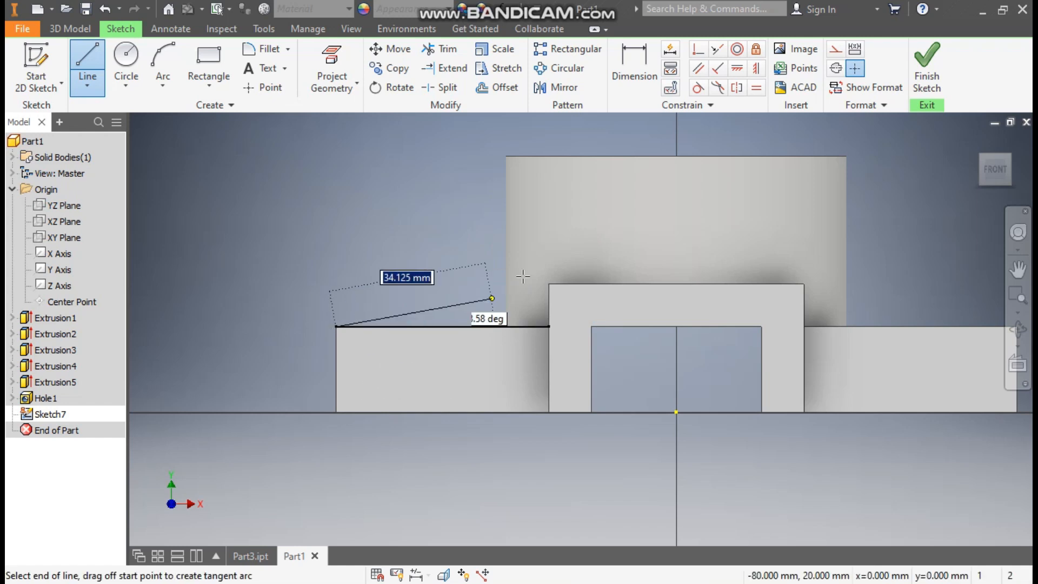
click(504, 201)
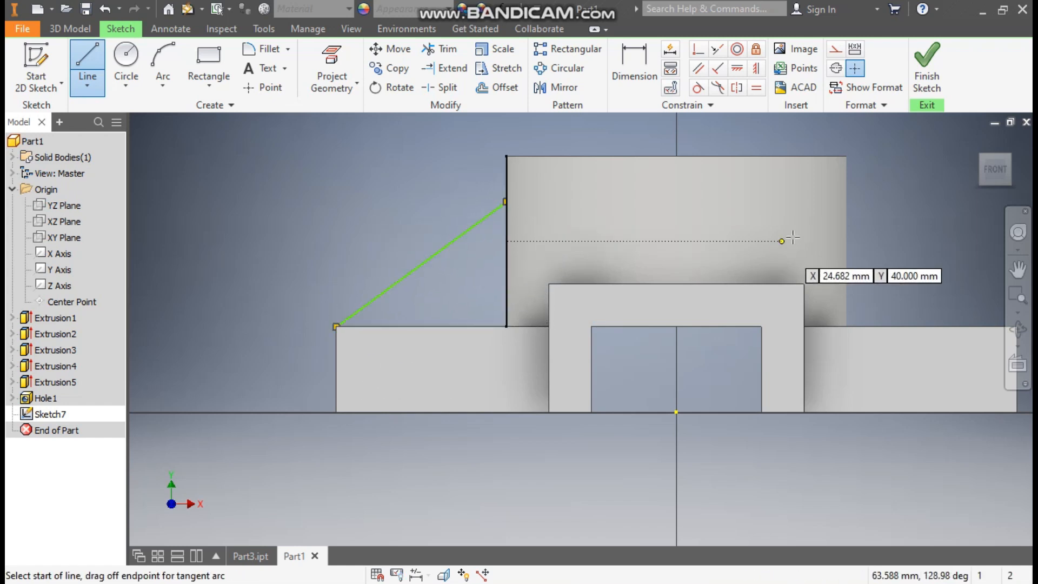
Step: Dimension the sloped line's upper endpoint 50 mm above the base plate's bottom edge
click(631, 57)
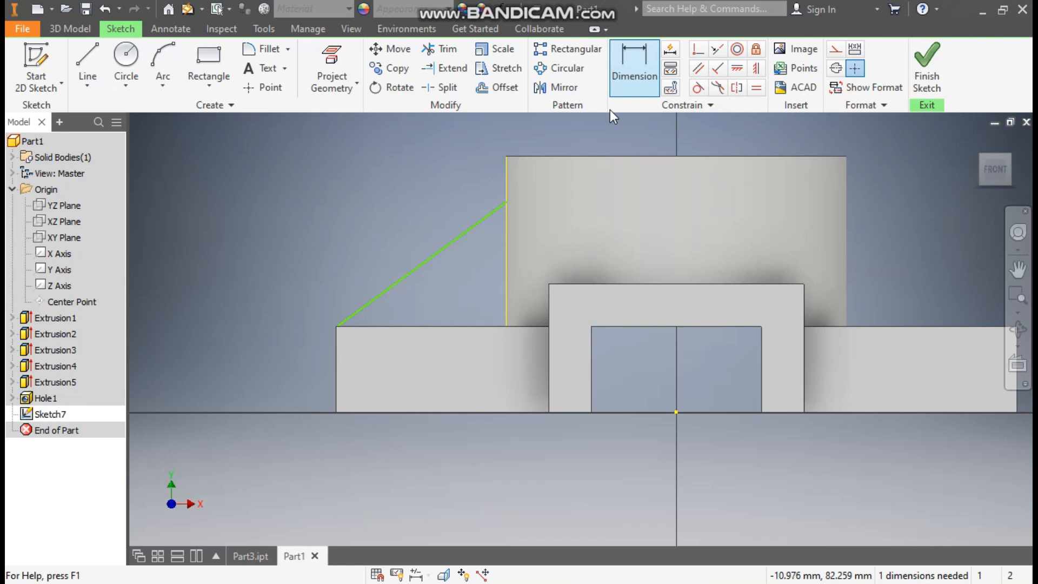
click(506, 201)
click(496, 414)
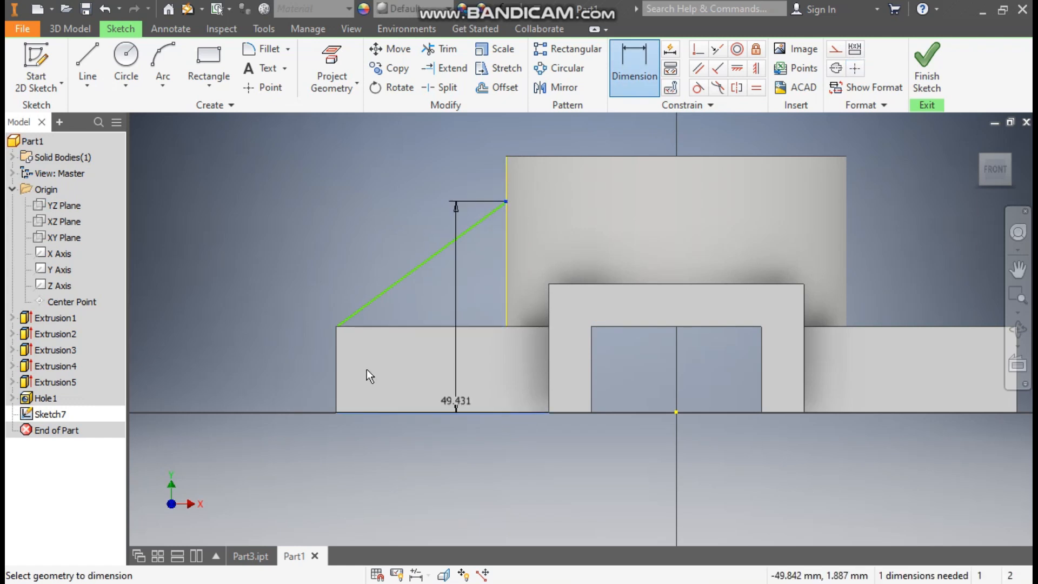
click(226, 350)
text(50)
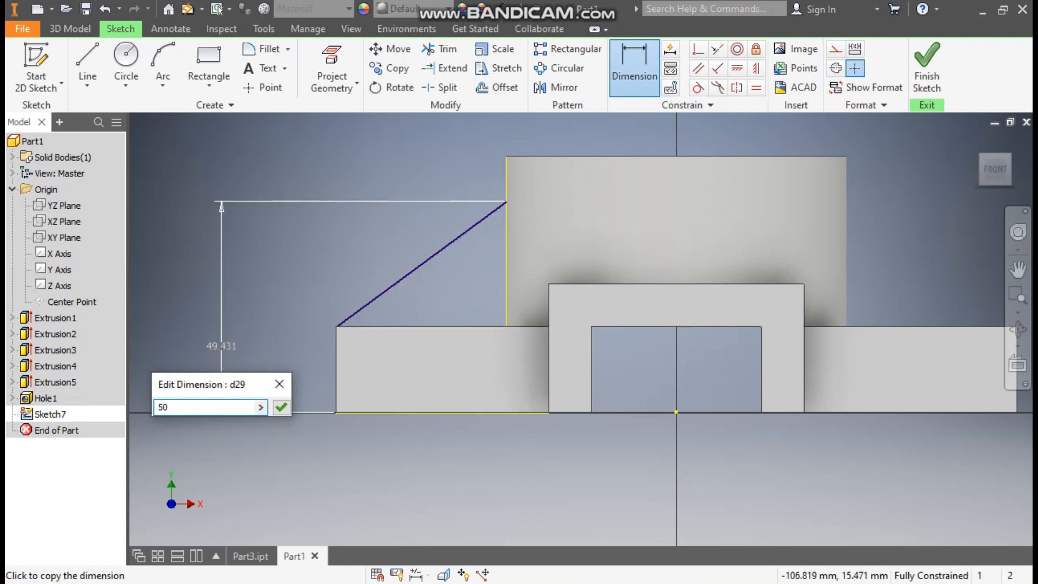
key(Return)
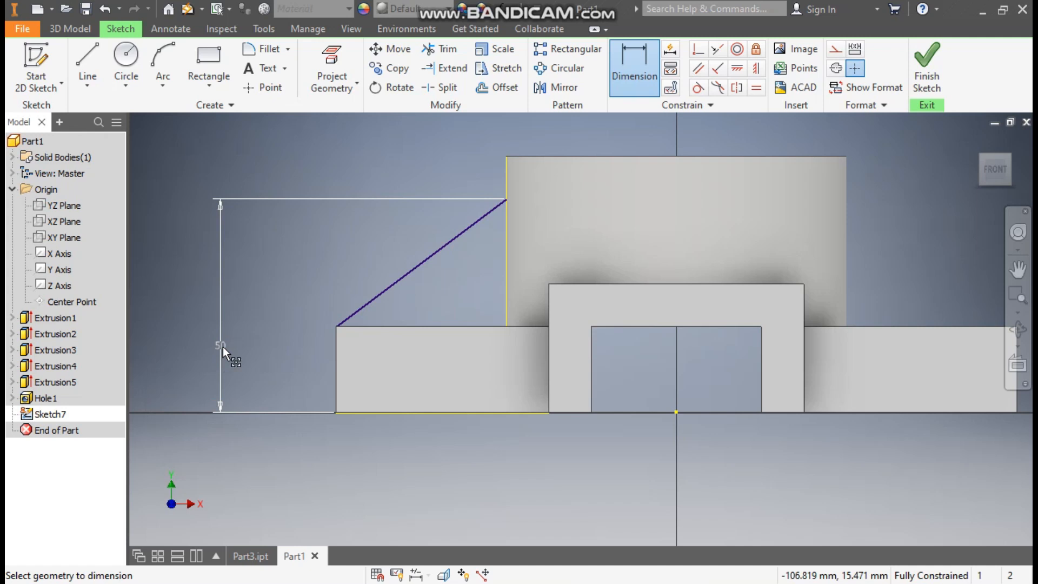
key(Escape)
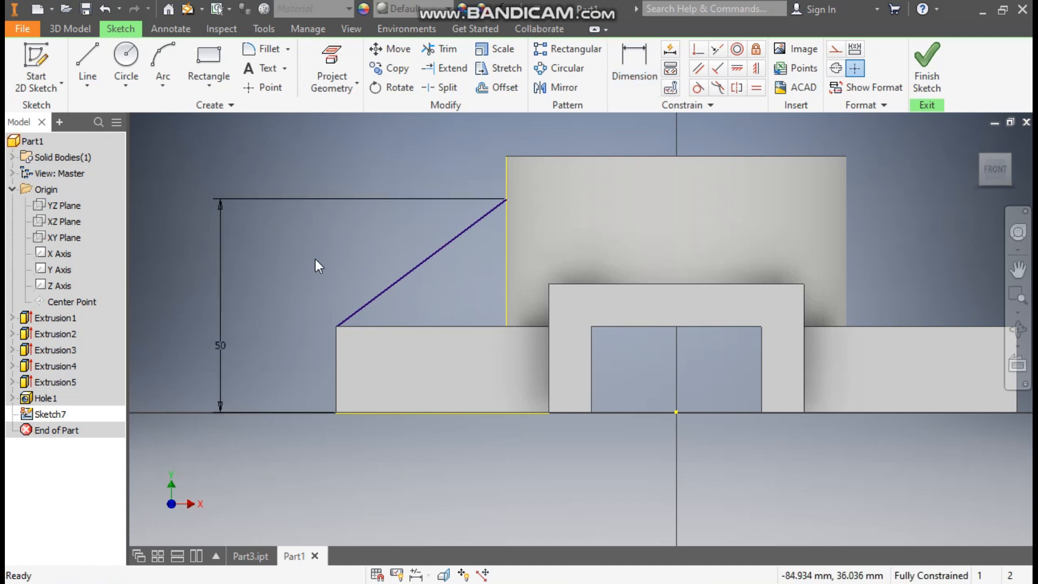
Step: Convert the projected boss side edge and base plate bottom edge to construction lines, and finish the sketch
click(507, 244)
click(836, 53)
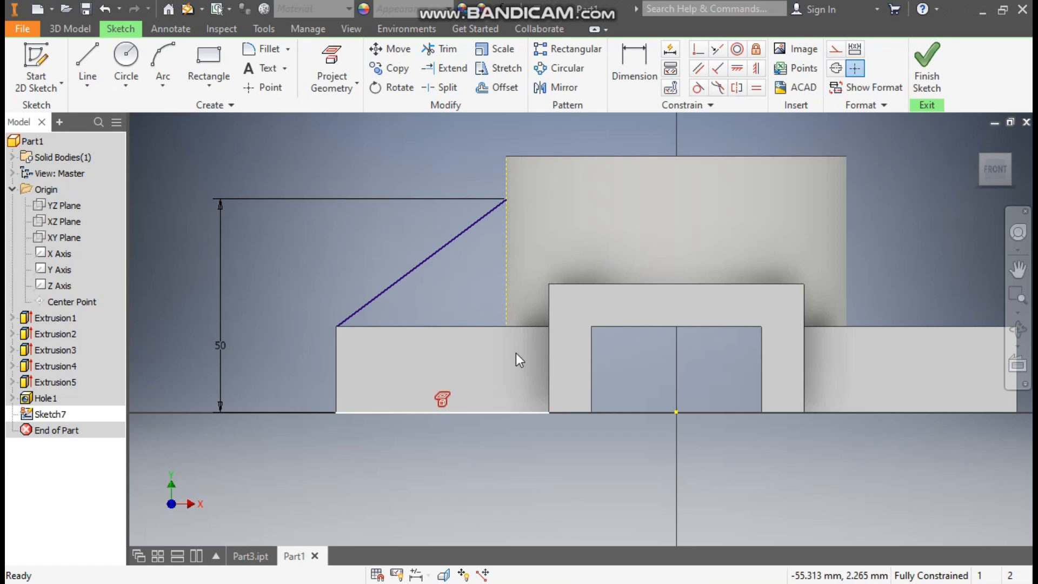
click(428, 411)
click(836, 51)
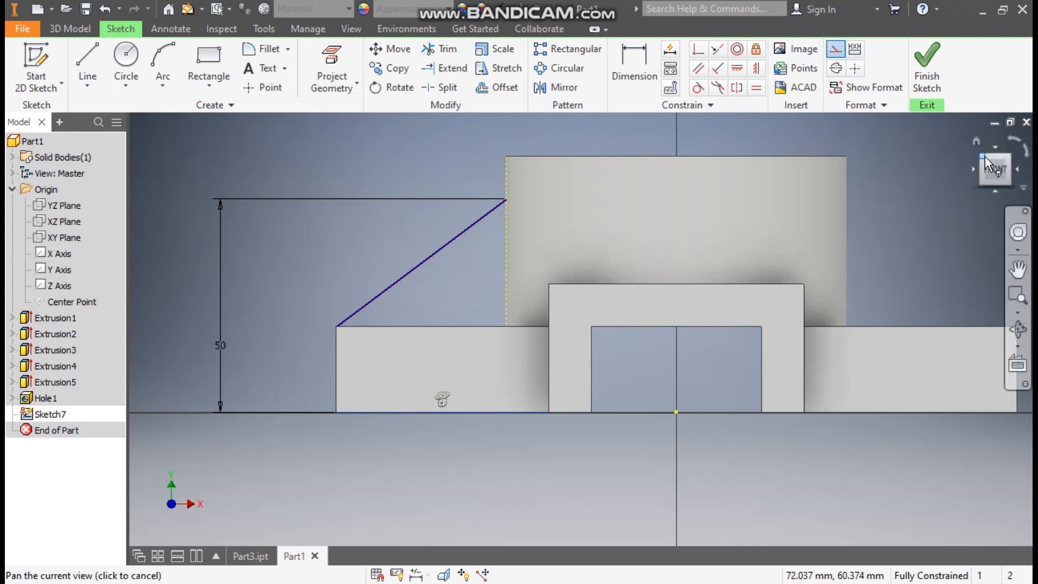
click(983, 156)
click(544, 212)
click(837, 51)
scroll(508, 348, down, 5)
middle_drag(508, 348, 487, 407)
scroll(487, 407, down, 1)
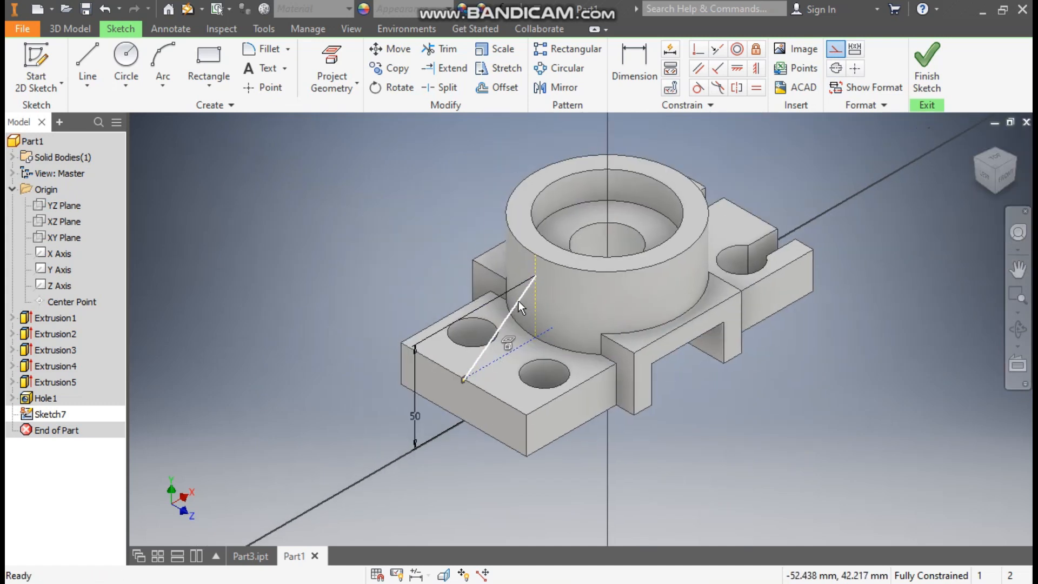
click(926, 66)
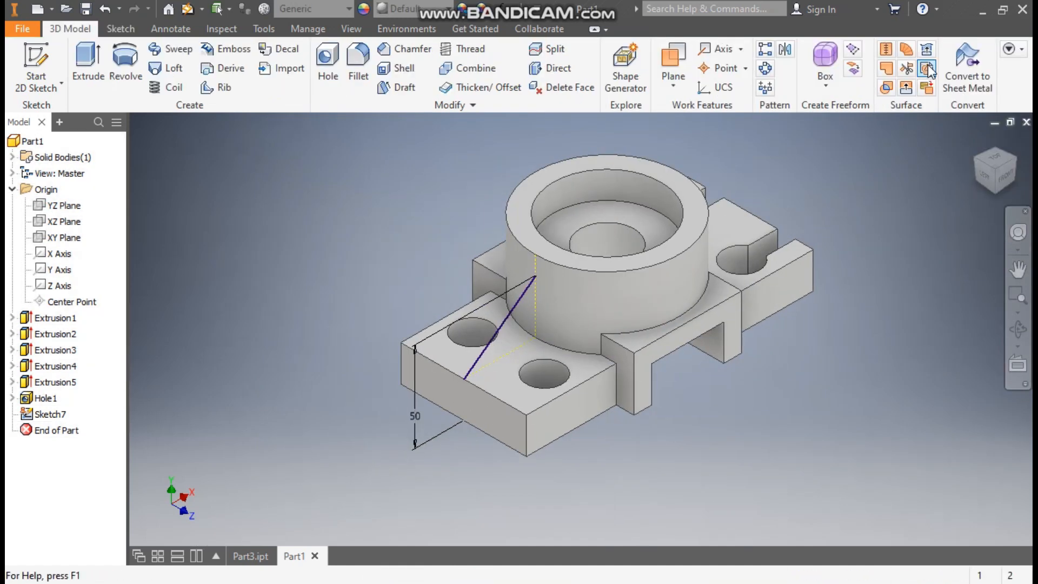
Step: Create a 10 mm thick rib from the sloped line, parallel to the sketch plane and with its thickness centered on both sides
click(222, 90)
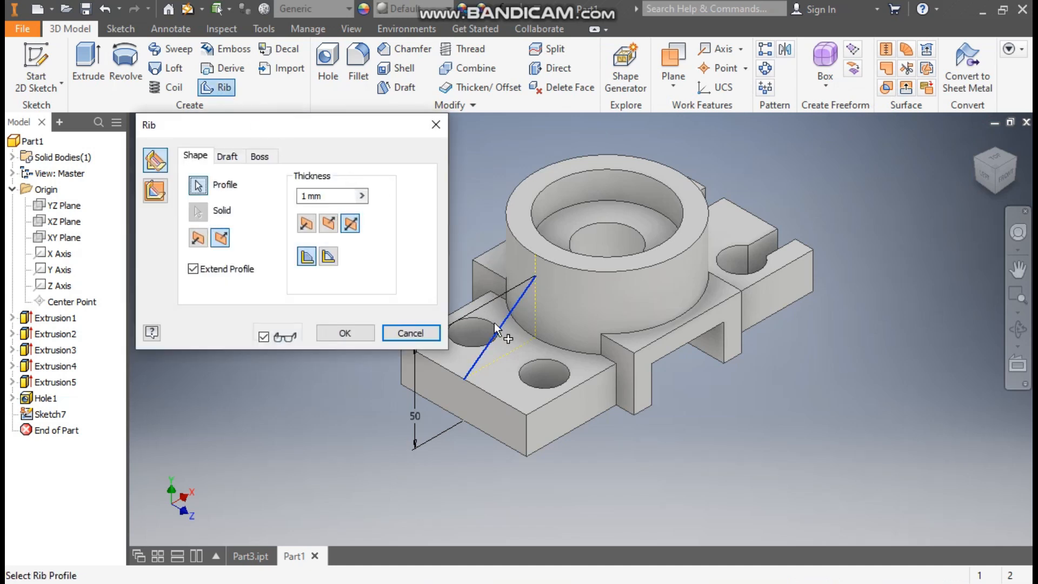
scroll(494, 322, up, 5)
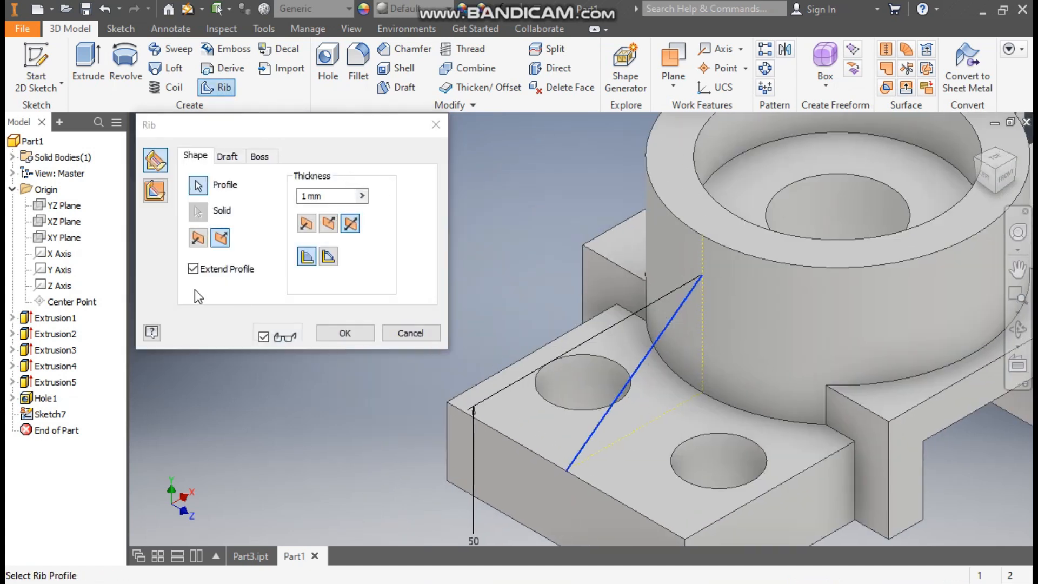
click(154, 190)
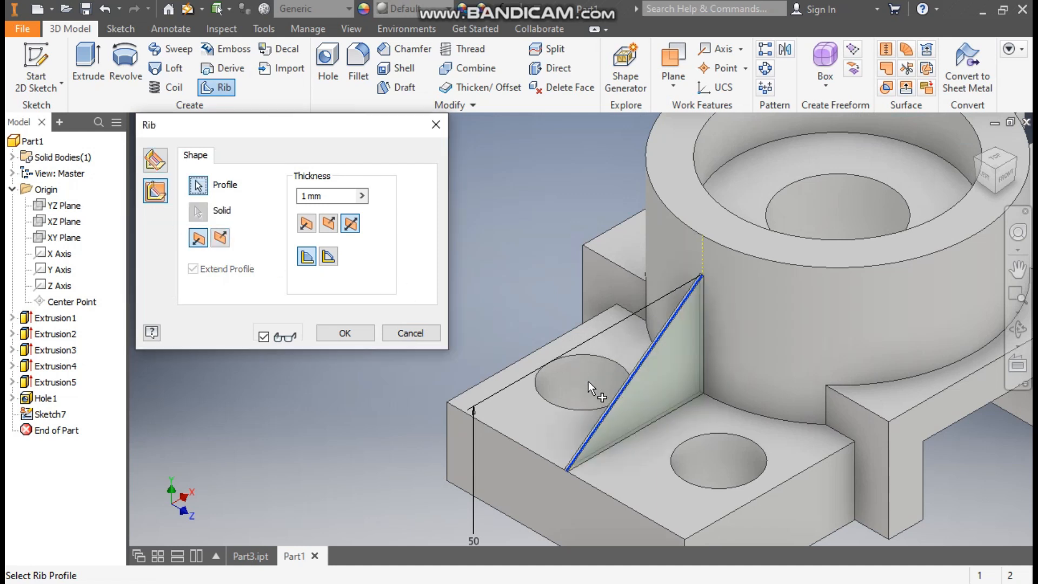
click(304, 196)
text(10)
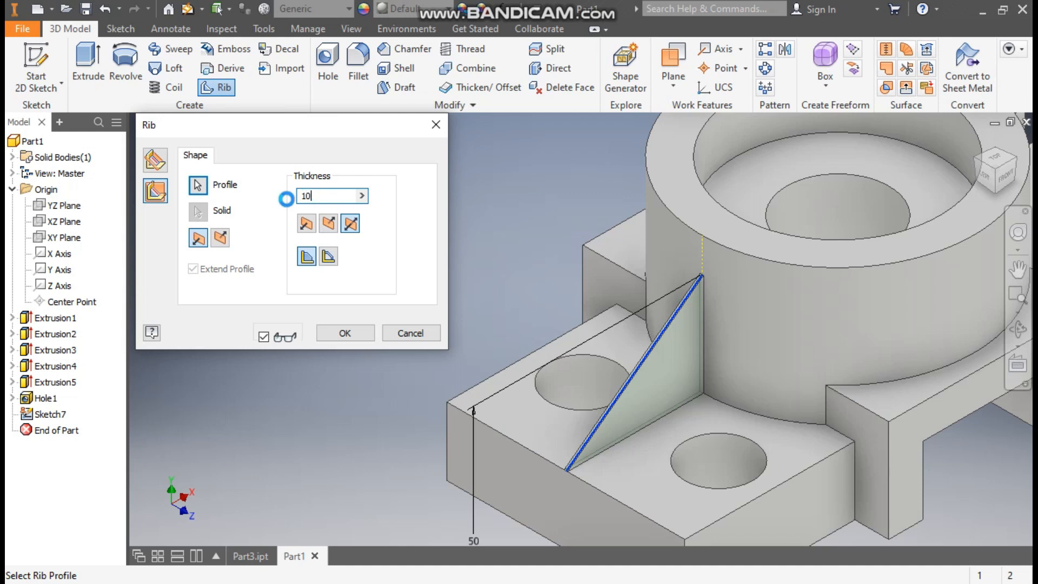
click(306, 223)
click(343, 223)
click(329, 224)
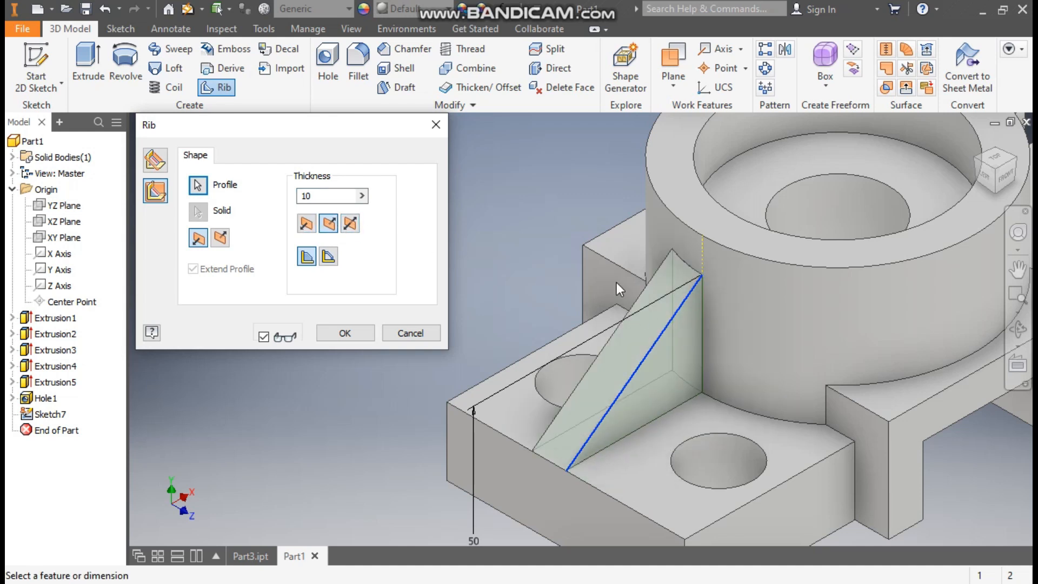
click(350, 225)
click(345, 332)
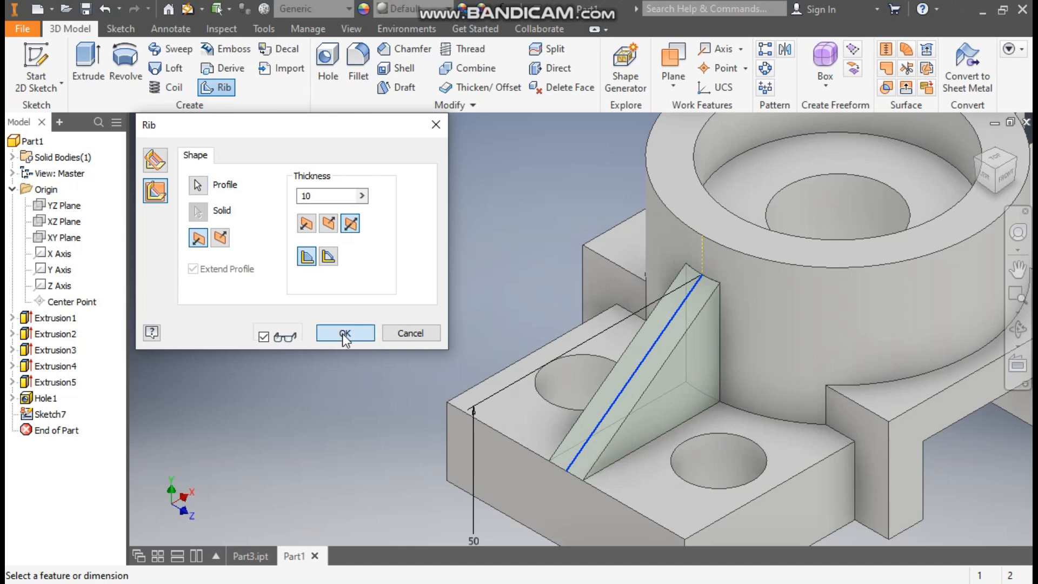
Step: Apply the Cyan appearance to the whole part and view the finished model from the home and rib sides
scroll(343, 327, up, 3)
middle_drag(343, 327, 297, 365)
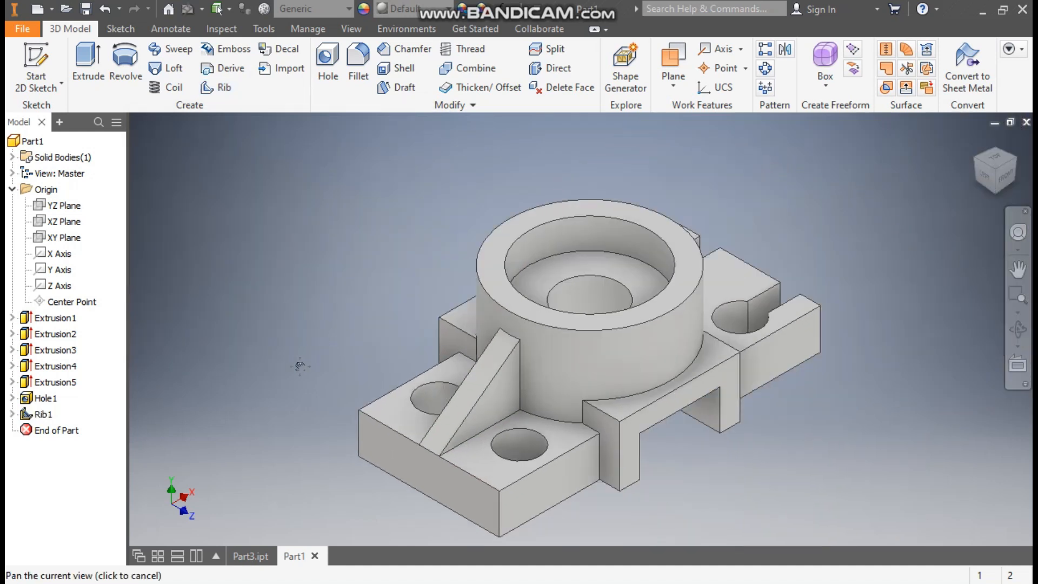
click(411, 10)
scroll(476, 227, up, 6)
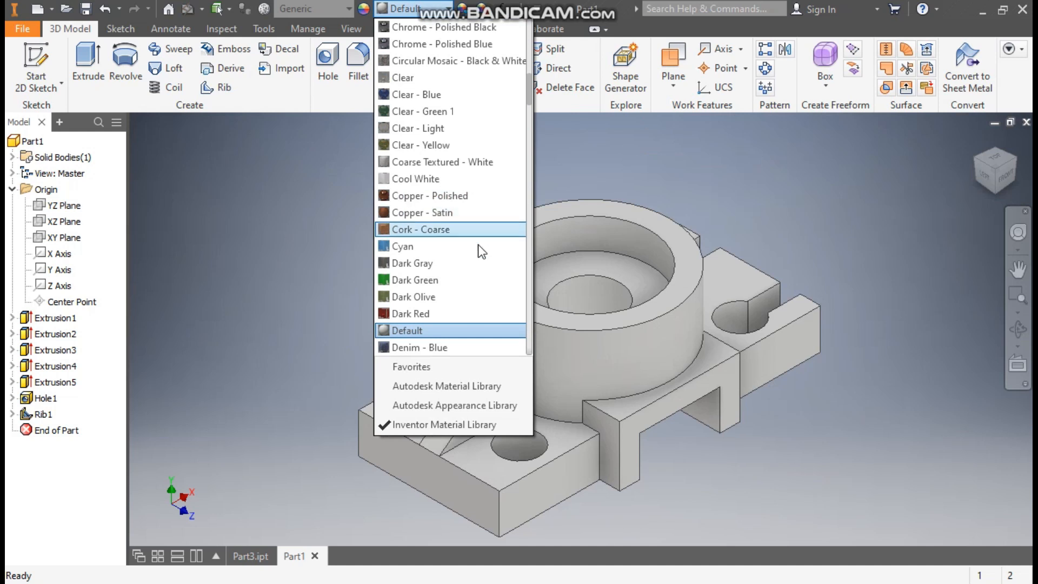
click(439, 248)
middle_drag(385, 361, 415, 319)
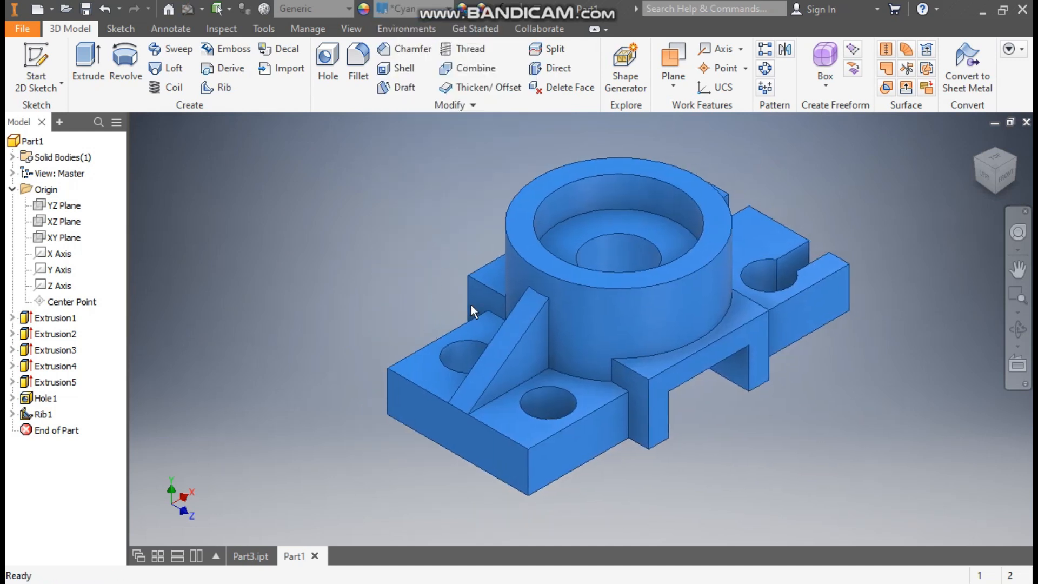
click(976, 141)
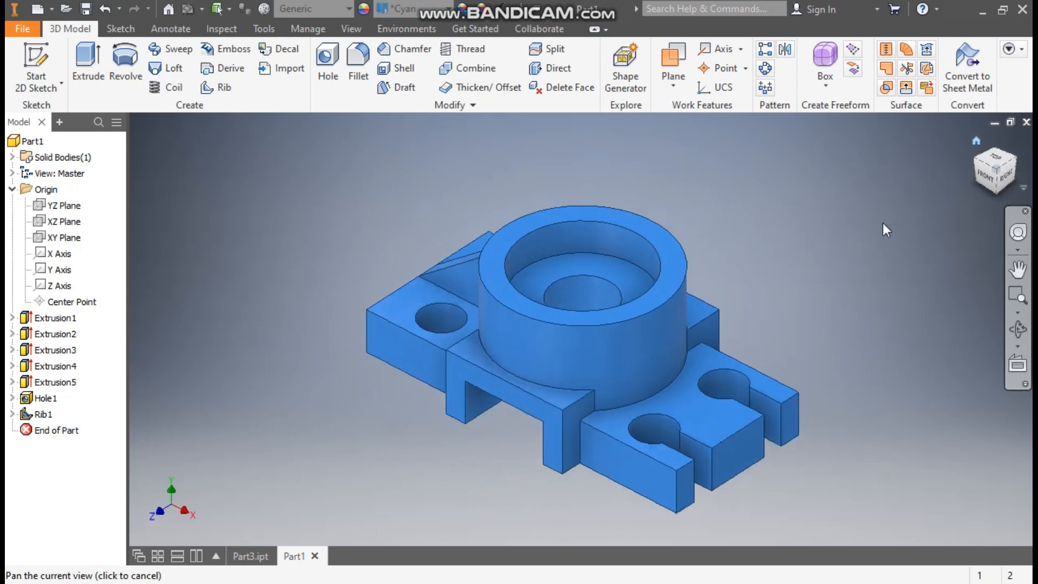
click(973, 160)
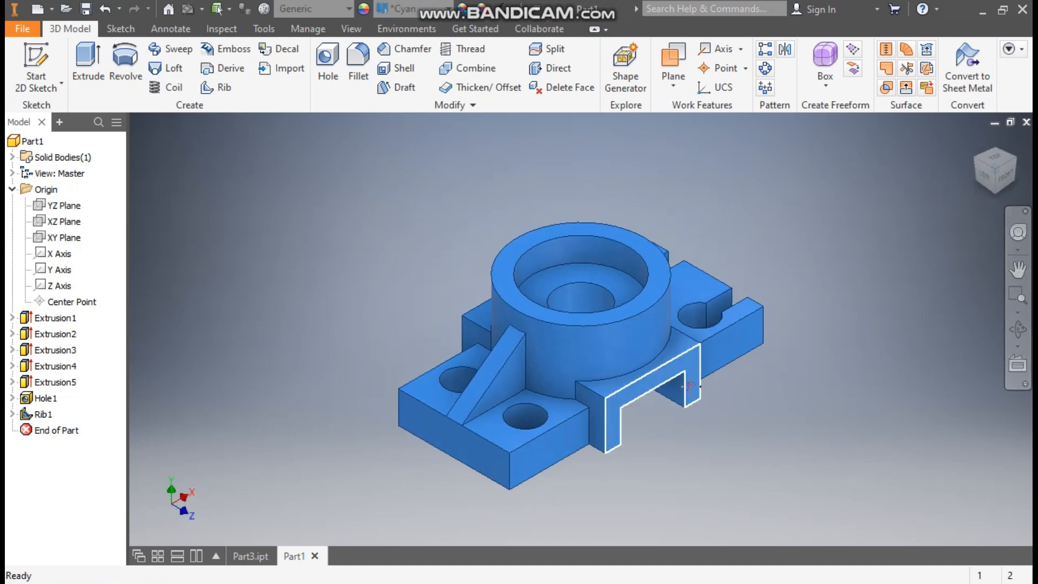
middle_drag(773, 385, 767, 359)
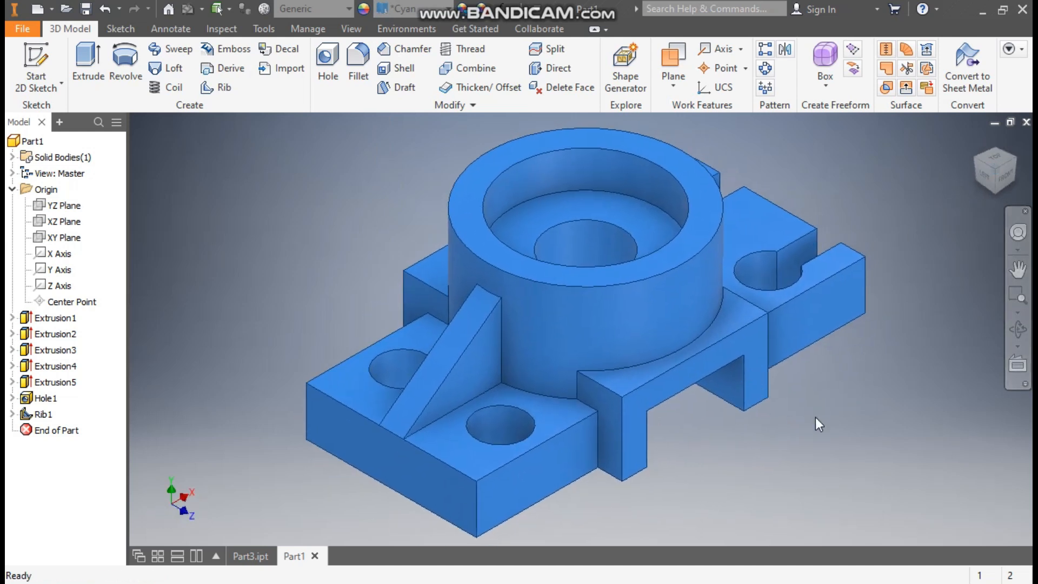